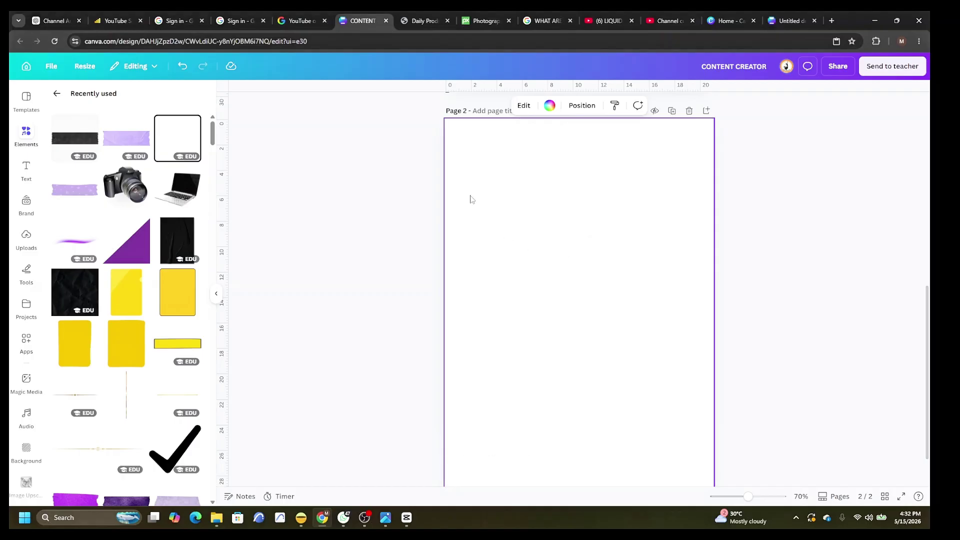
Try coral red, light lavender, magenta and orange as the page 2 background, and set it back to white.
left_click(549, 107)
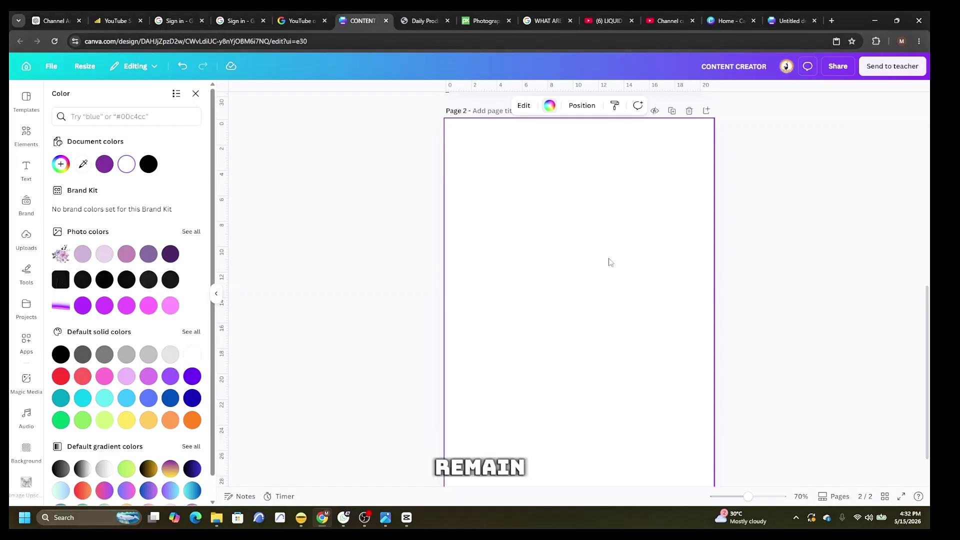
left_click(83, 376)
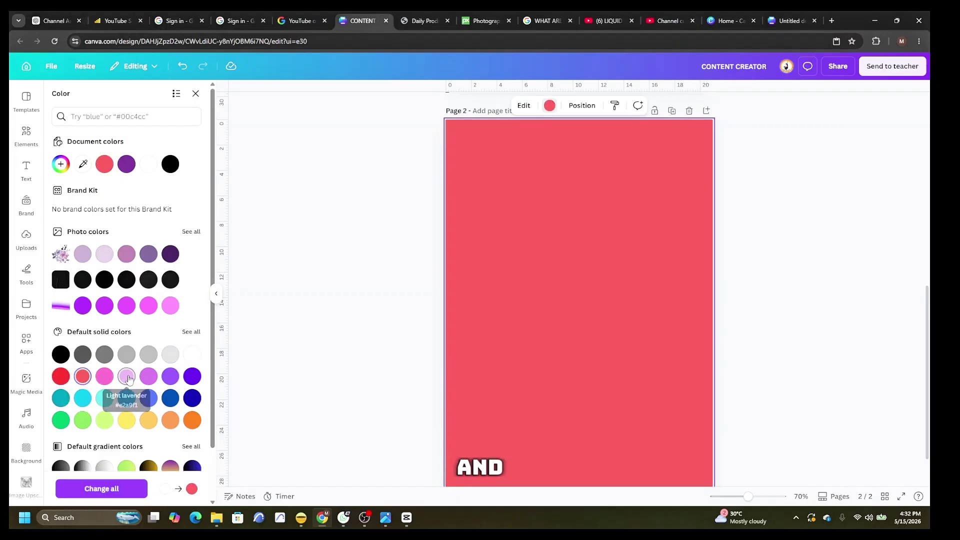
left_click(127, 376)
left_click(126, 305)
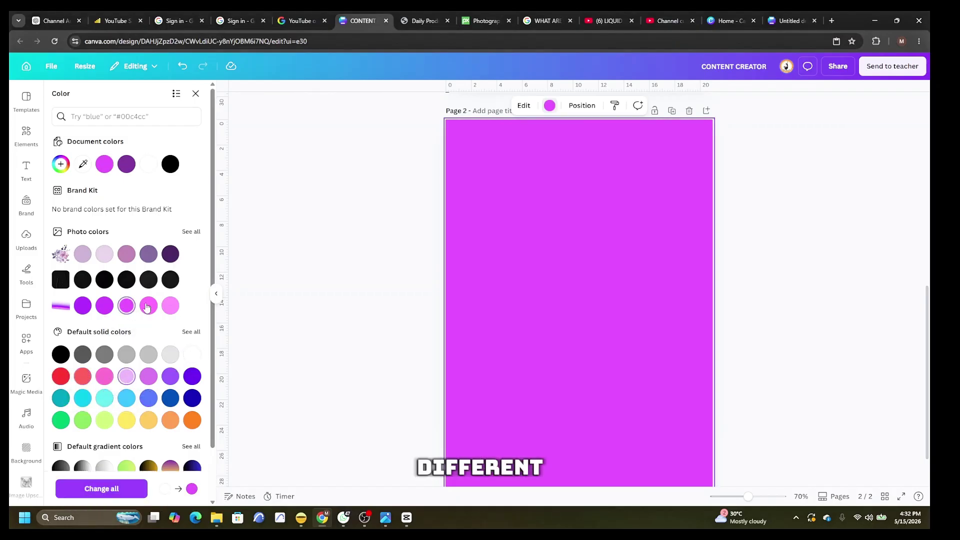
left_click(168, 421)
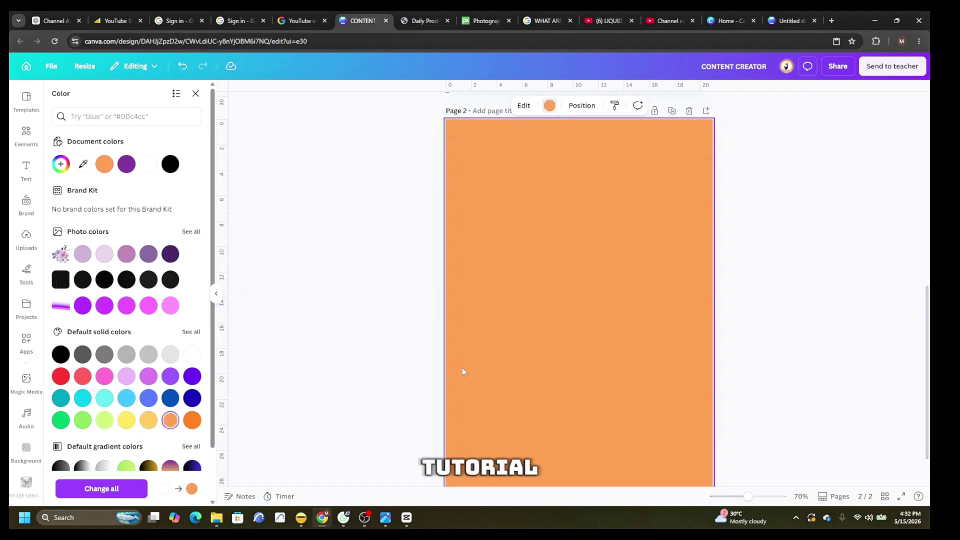
left_click(193, 355)
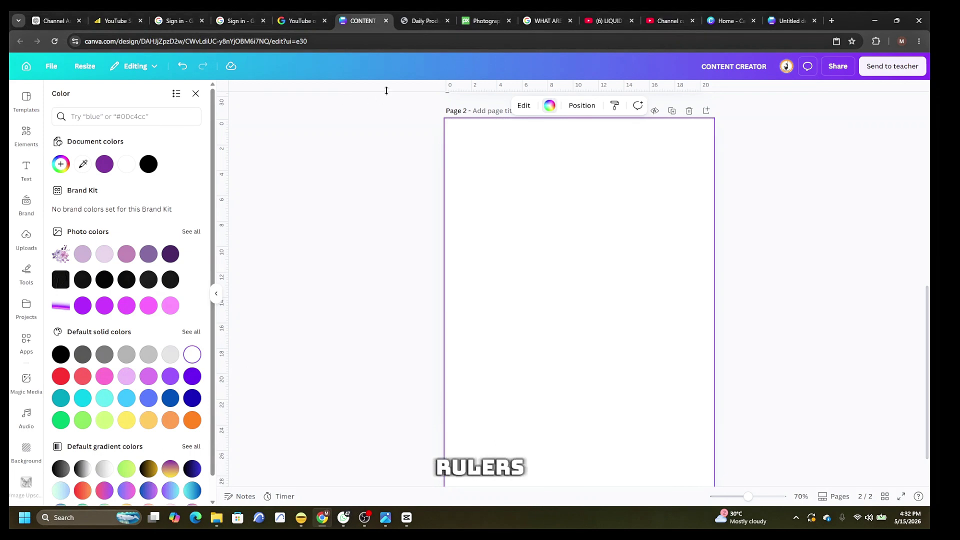
Place two horizontal and two vertical ruler guides on page 2, about 2 cm in from each page edge.
left_click_drag(386, 91, 429, 147)
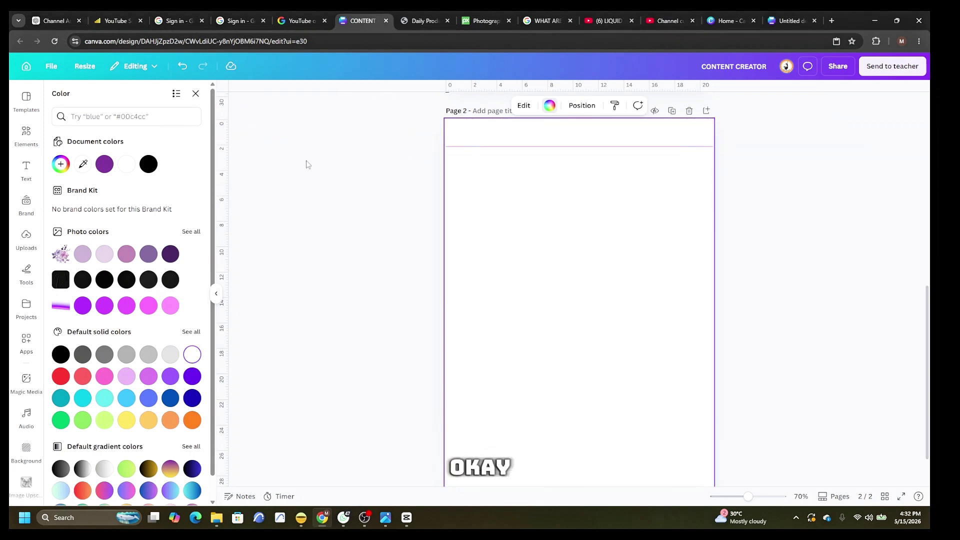
left_click_drag(228, 230, 473, 281)
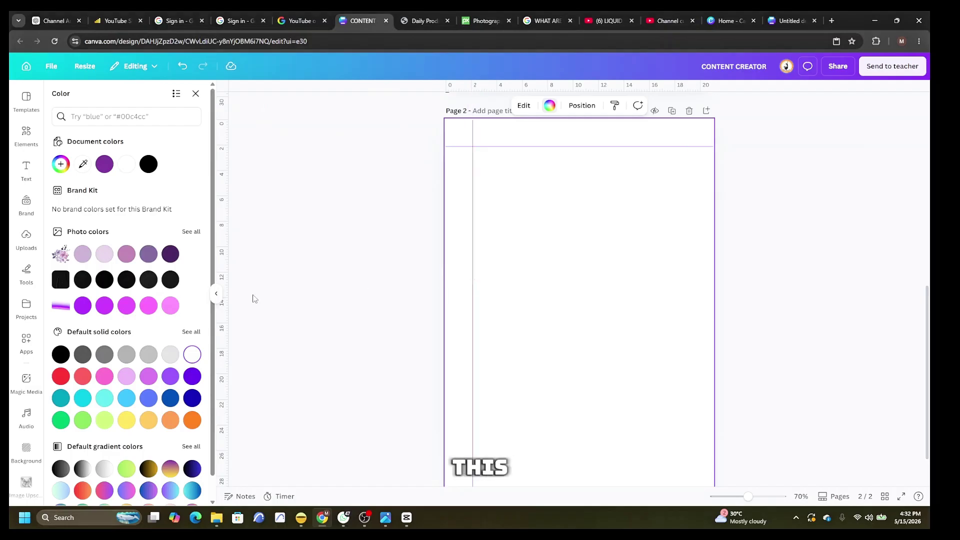
left_click_drag(225, 285, 687, 337)
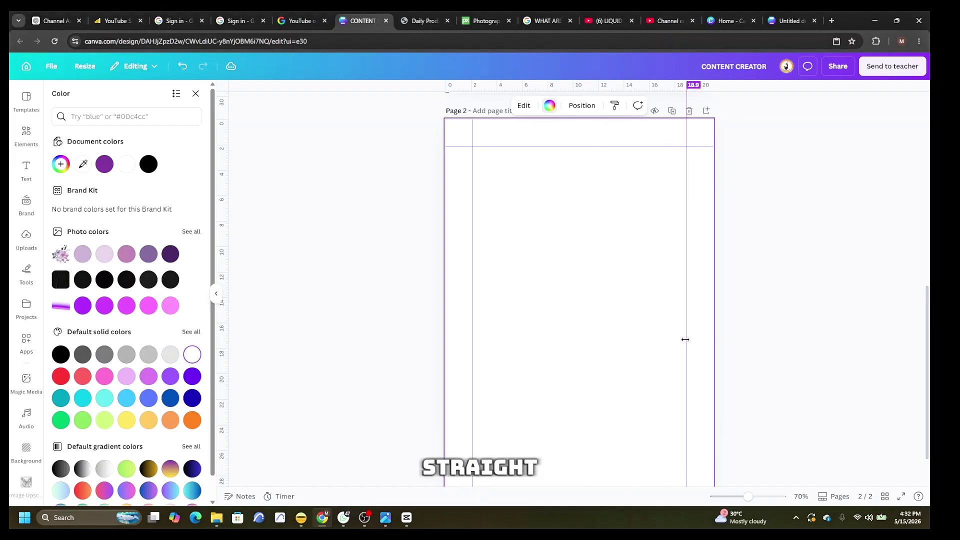
left_click_drag(415, 89, 439, 470)
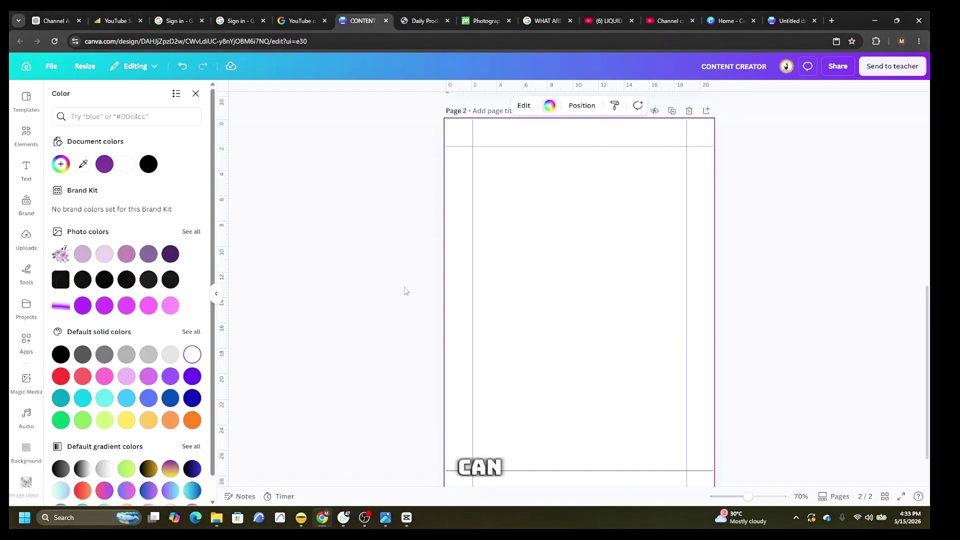
Look at the design's settings for showing rulers and guides.
left_click(52, 70)
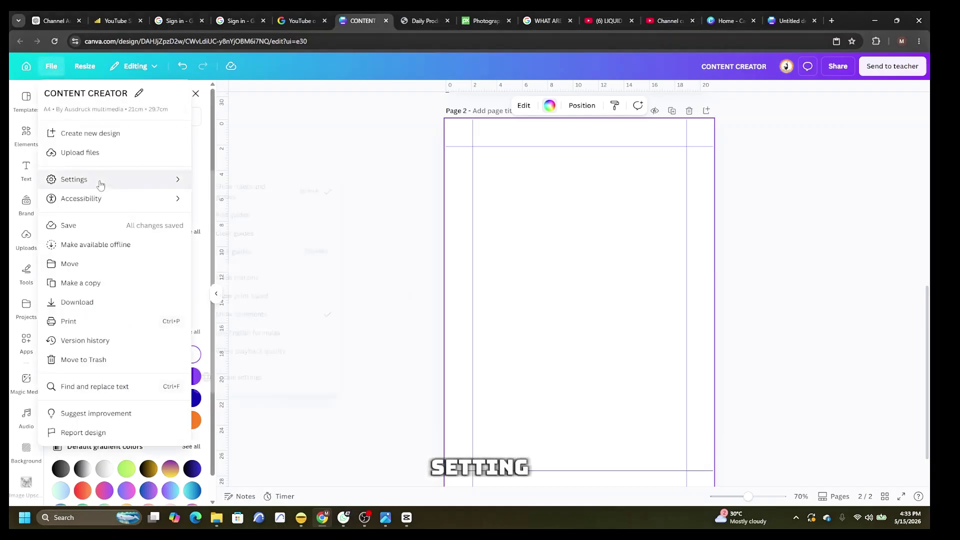
mouse_move(101, 183)
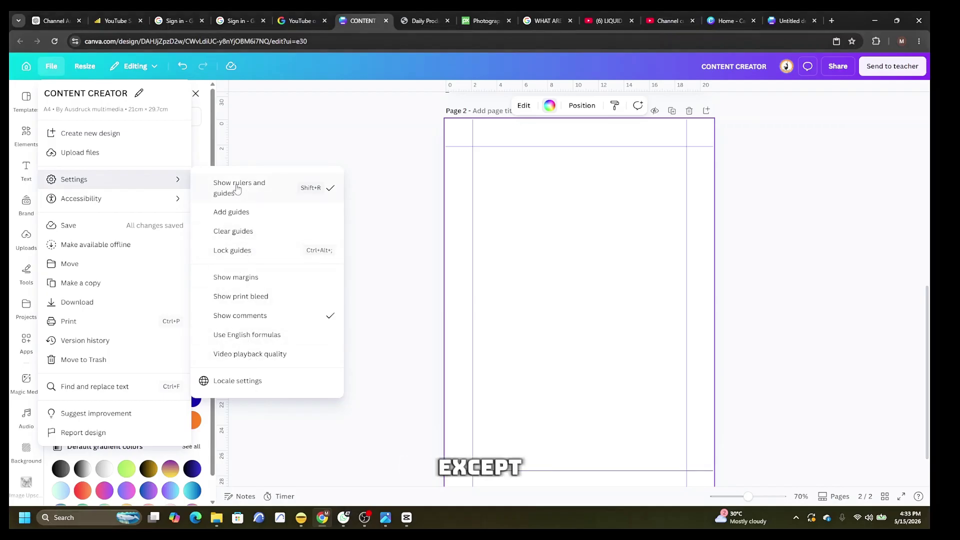
left_click(281, 141)
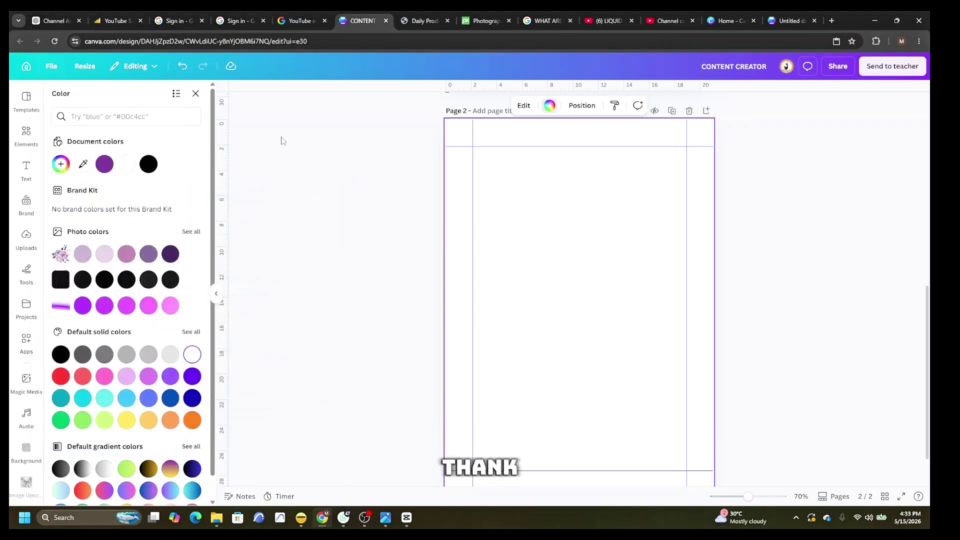
Add the recently used black crumpled-paper image to page 2 and reduce it to a flat strip near the page top.
left_click(26, 144)
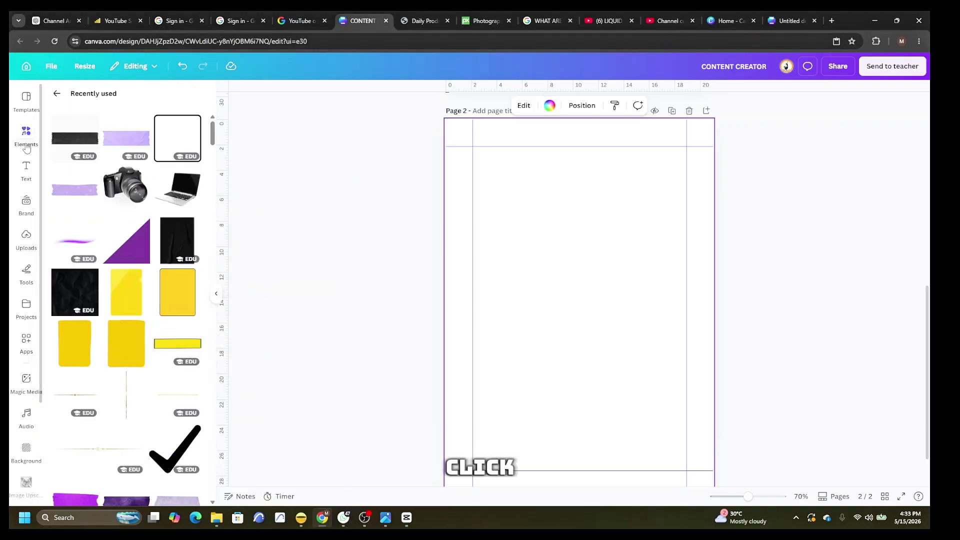
left_click(72, 297)
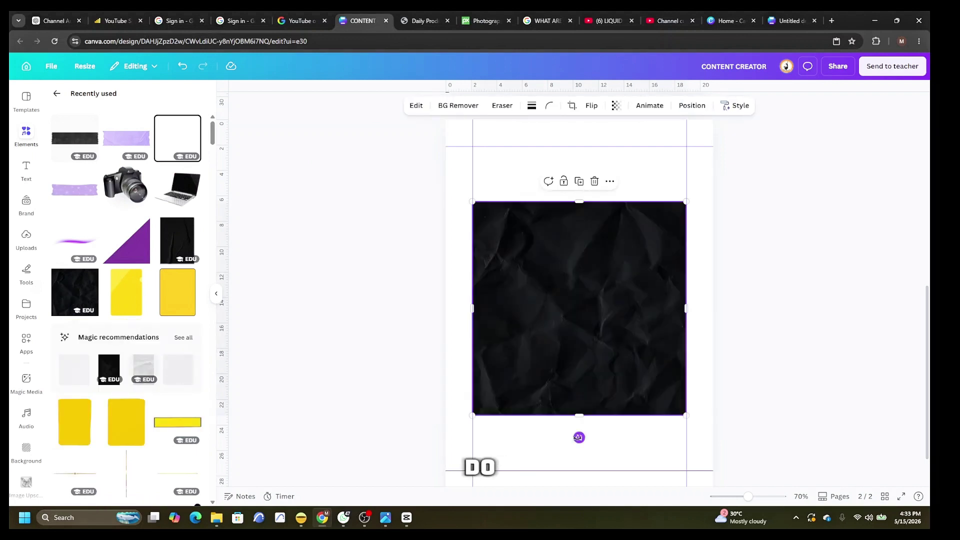
left_click_drag(579, 437, 699, 315)
left_click_drag(581, 418, 589, 152)
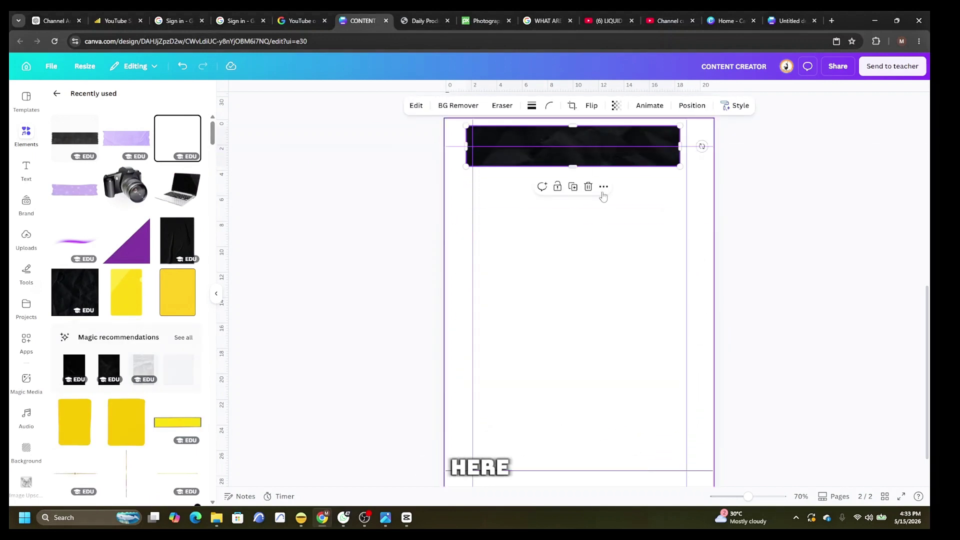
Stretch the black paper strip across the full page width and extend it down to about 5 cm high.
left_click_drag(682, 145, 712, 144)
scroll(506, 194, "up", 1)
left_click_drag(471, 186, 446, 186)
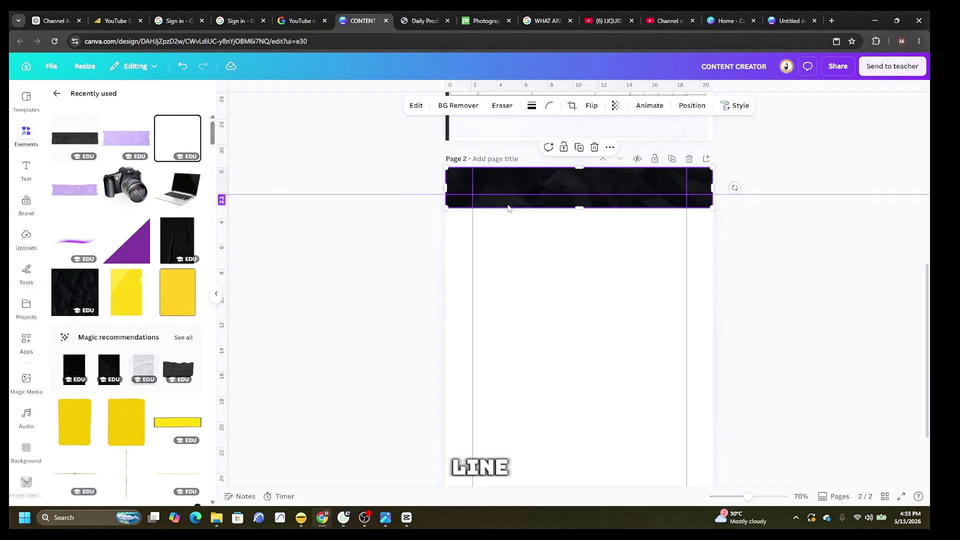
left_click_drag(577, 215, 577, 228)
left_click(789, 207)
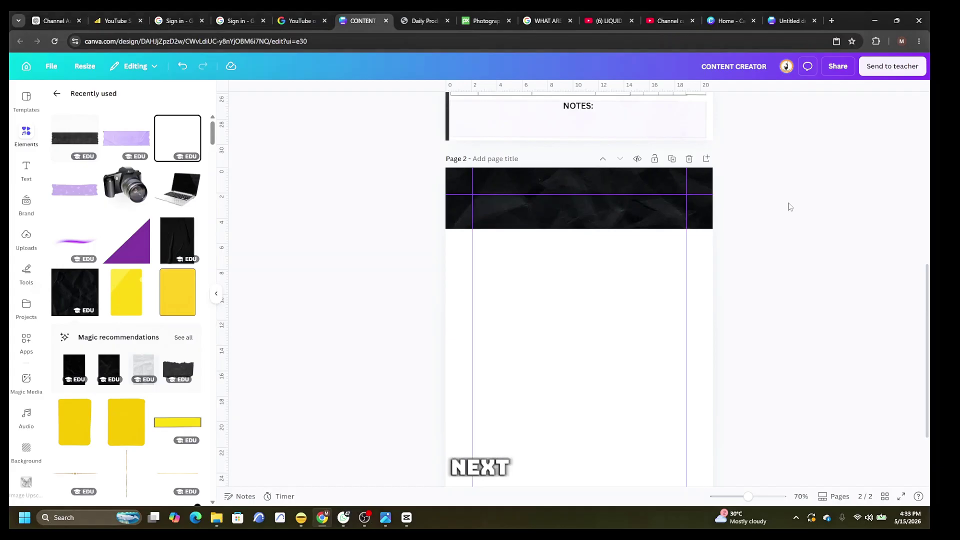
Add the heading "DAILY CONTENT", reduce it to size 45.4 and centre it horizontally below the black banner.
left_click(24, 175)
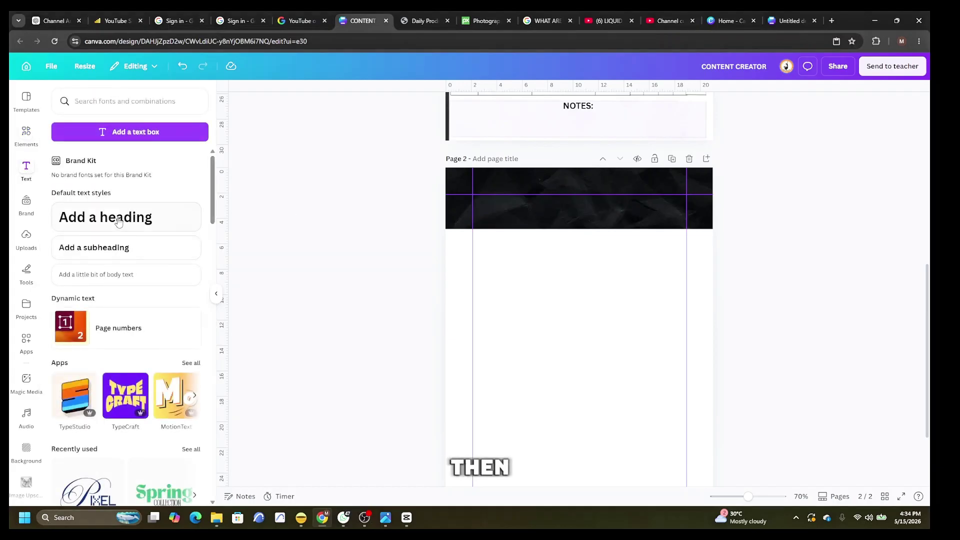
left_click(119, 223)
key("BackSpace")
type("DAILY CONTENT")
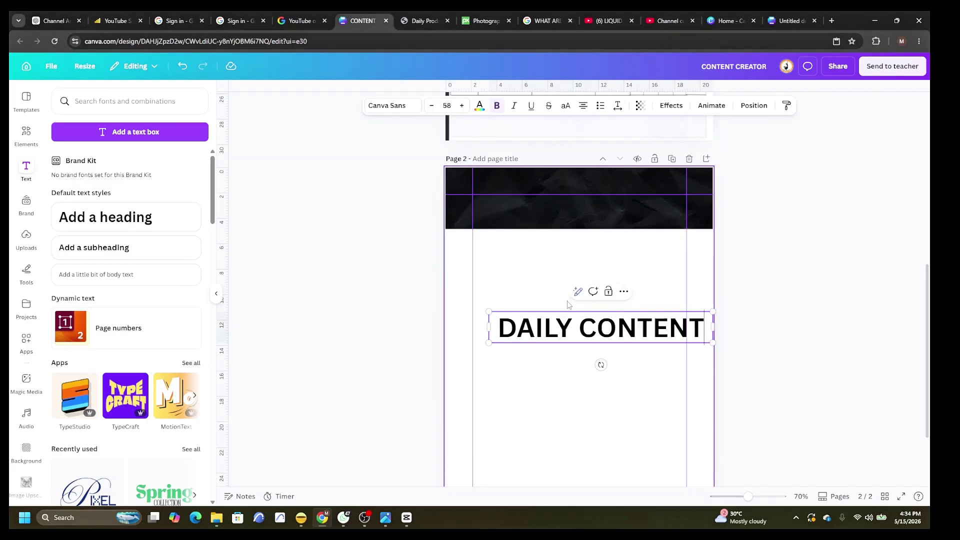
left_click(568, 305)
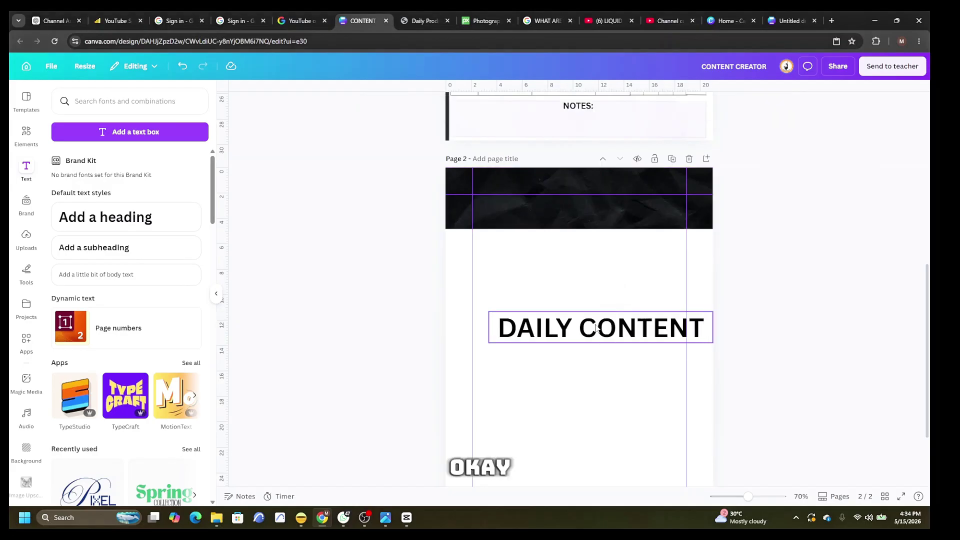
left_click(509, 330)
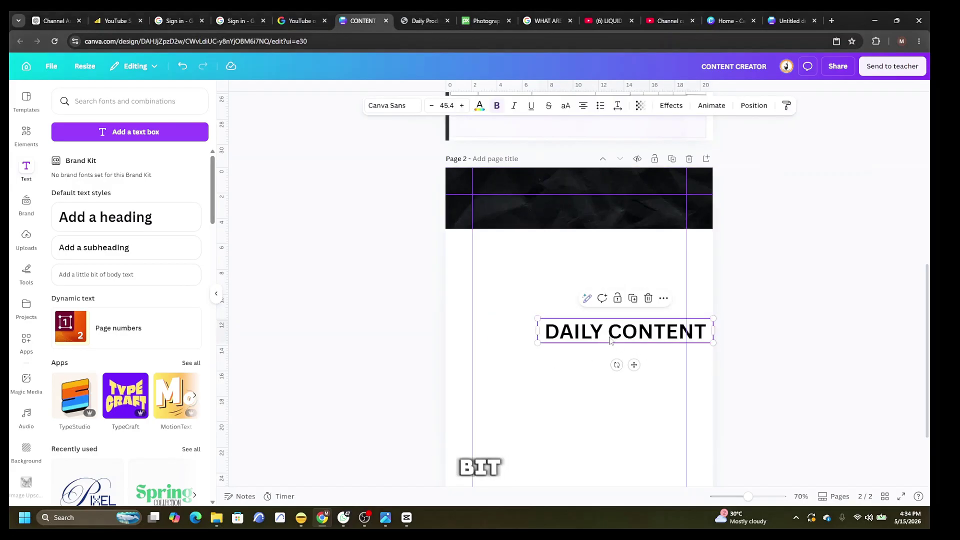
left_click_drag(610, 336, 564, 305)
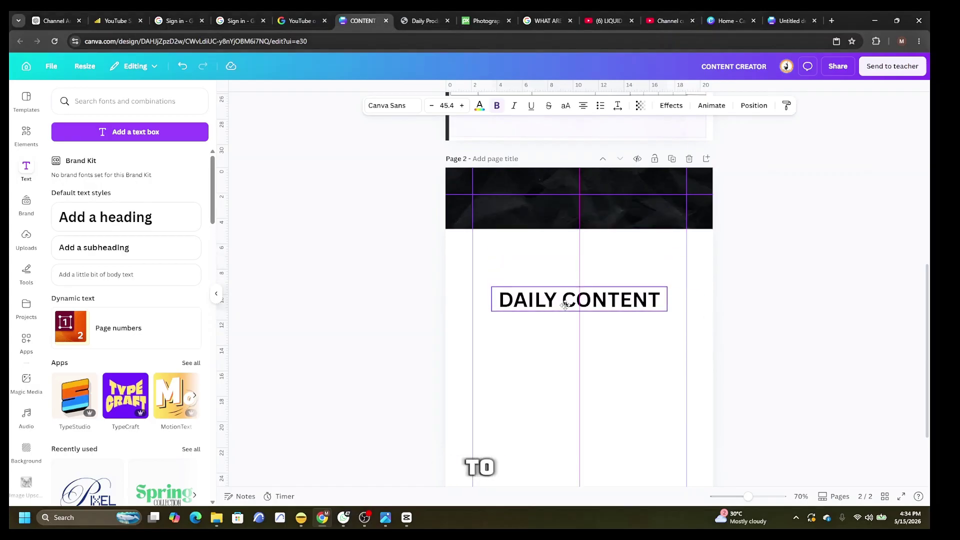
Colour the "DAILY CONTENT" heading white and place it in the upper part of the black banner.
left_click(565, 305)
left_click_drag(500, 301, 663, 303)
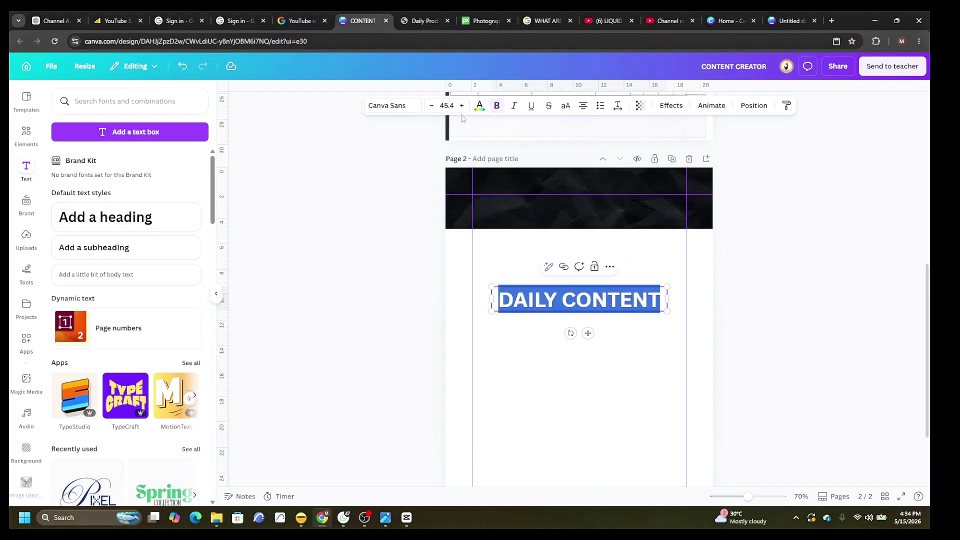
left_click(478, 108)
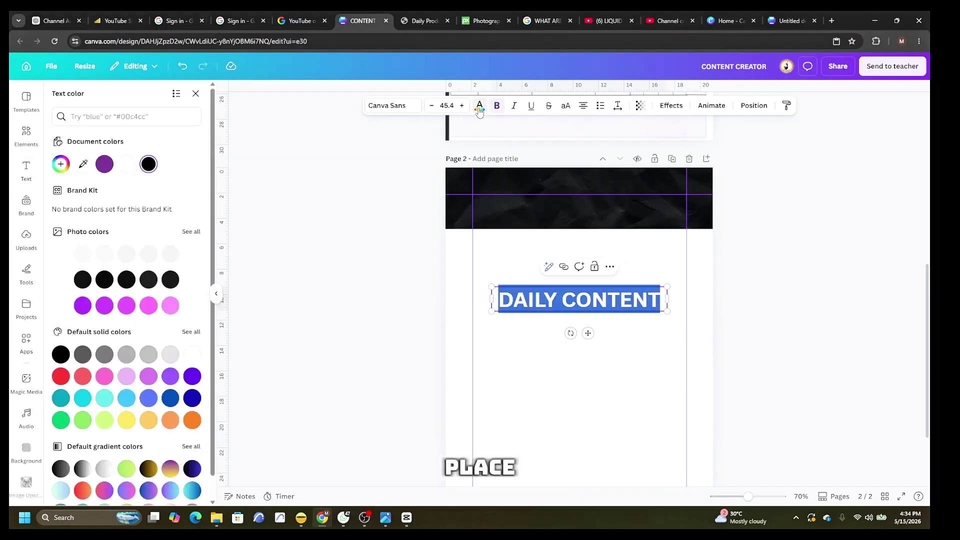
left_click(192, 356)
left_click(608, 429)
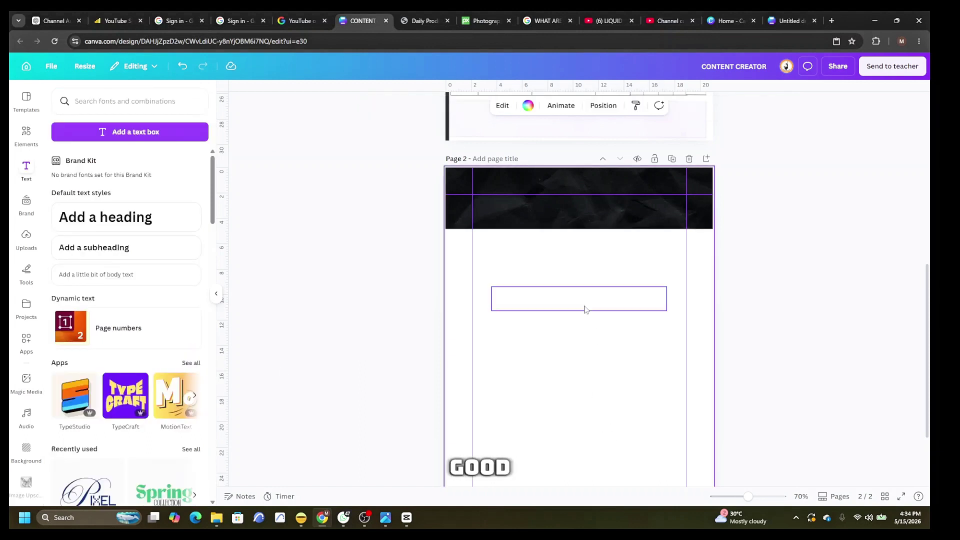
left_click_drag(585, 308, 581, 189)
left_click(595, 250)
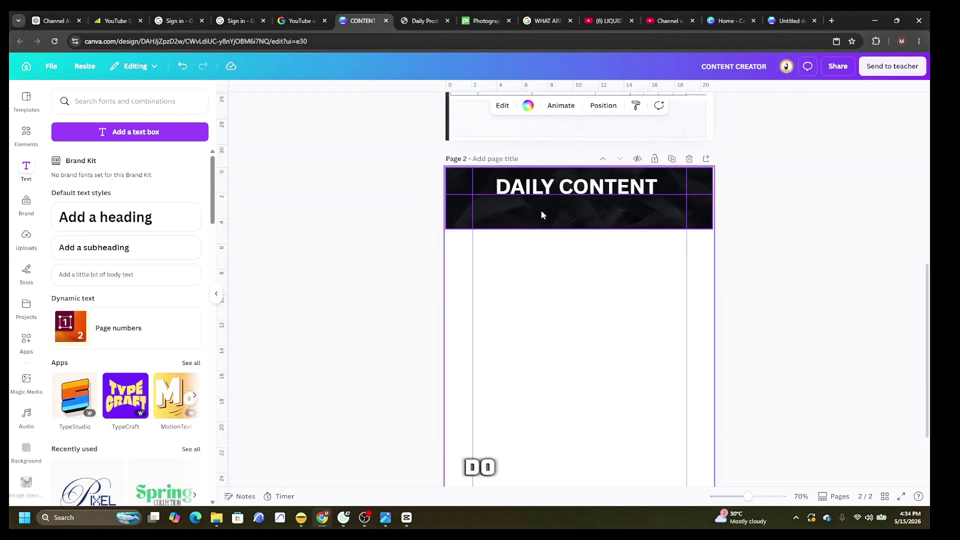
Set the letter spacing of the "DAILY CONTENT" heading to 37.
left_click(550, 187)
left_click(617, 106)
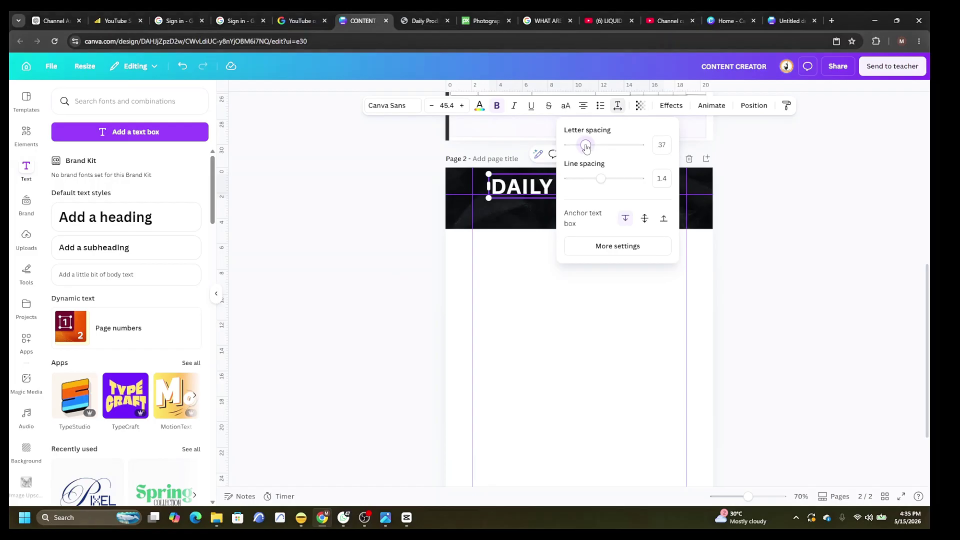
left_click(579, 311)
Apply the Glow effect to the "DAILY CONTENT" heading with an intensity of 100.
left_click(582, 189)
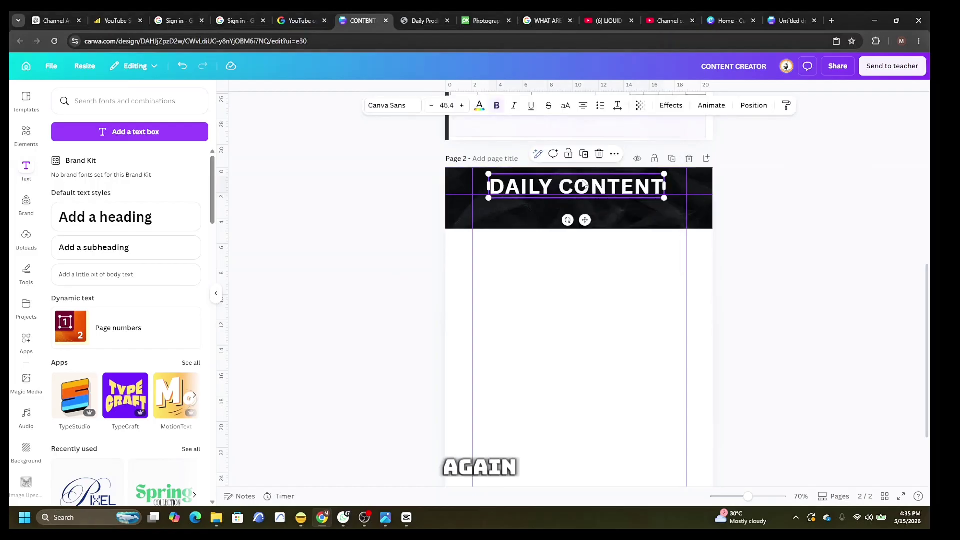
left_click(672, 106)
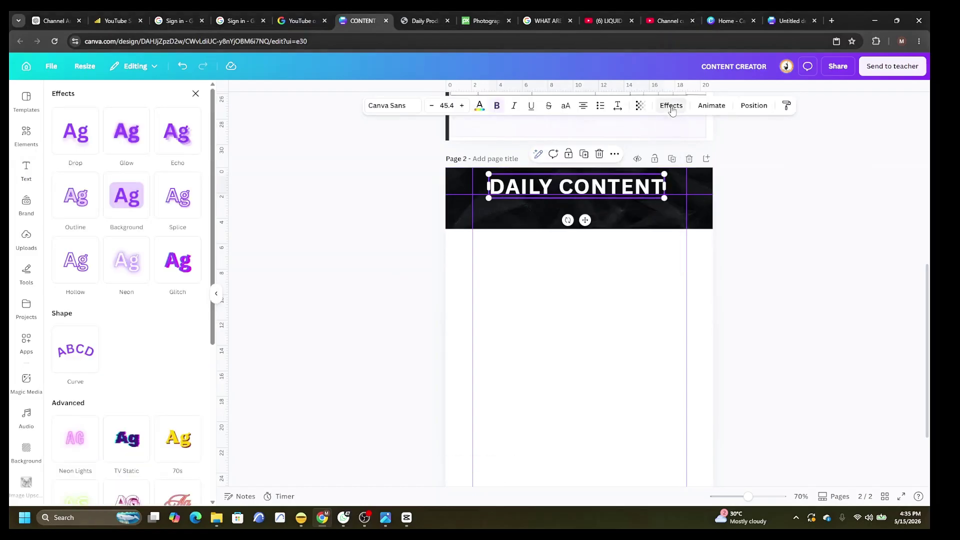
left_click(125, 138)
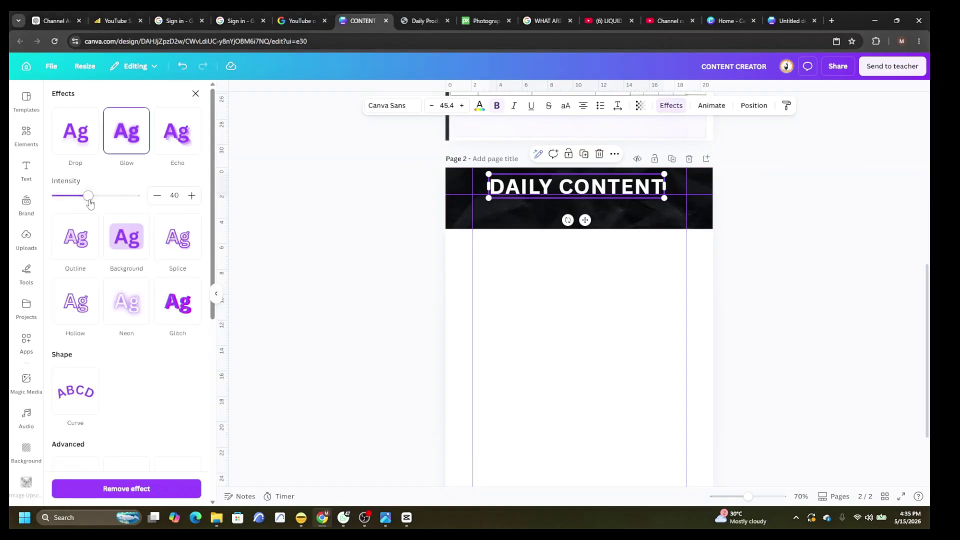
left_click_drag(90, 202, 140, 203)
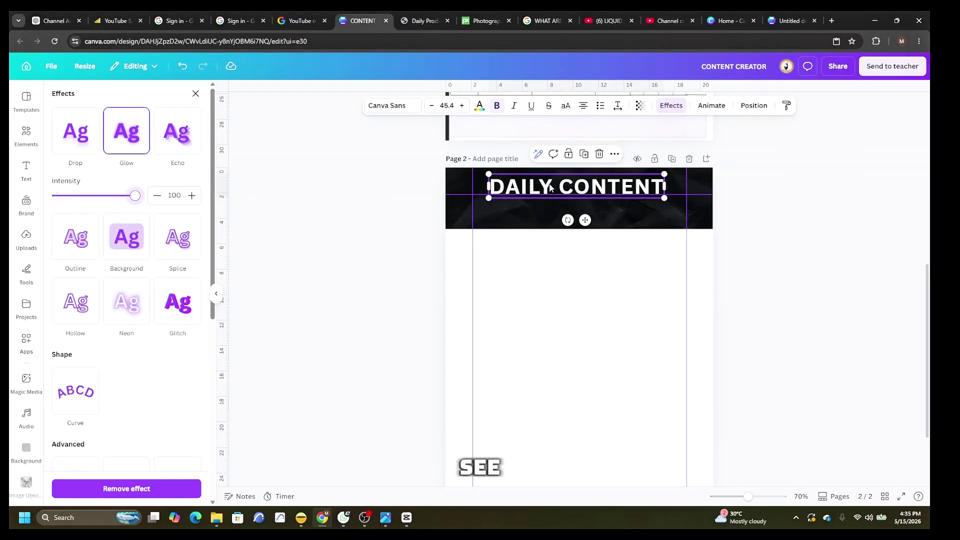
Add a second heading reading "WORKFLOW", reduce it to size 42.2 and shift it towards the page centre.
left_click(26, 170)
left_click(105, 220)
key("BackSpace")
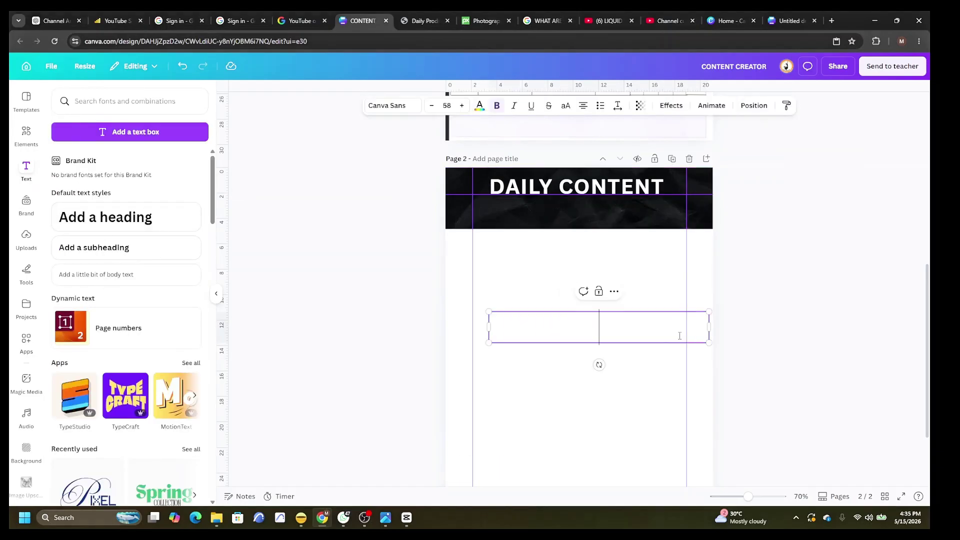
type("WORKFLOW")
left_click_drag(489, 311, 549, 321)
left_click_drag(629, 335, 584, 314)
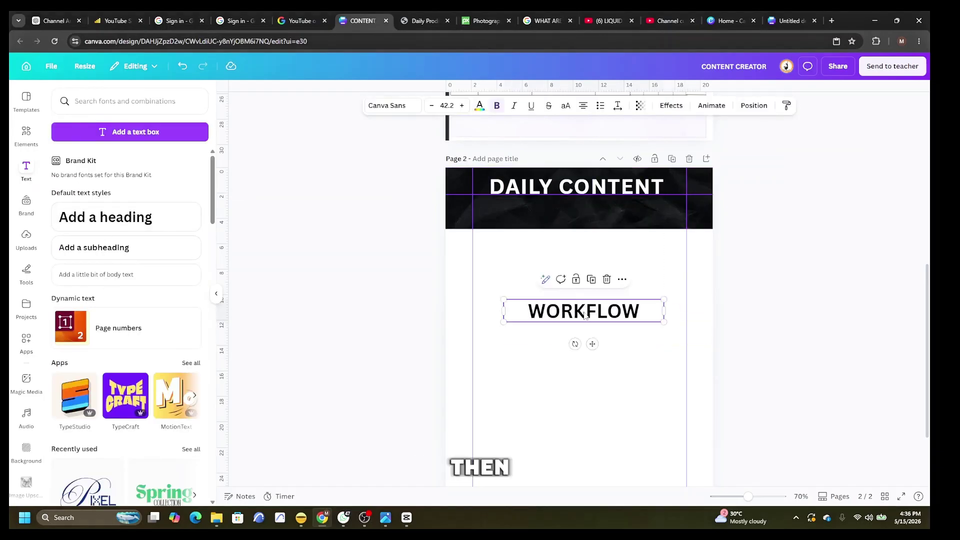
Colour the "WORKFLOW" heading purple #753192 and place it on the black banner under "DAILY CONTENT".
double_click(526, 313)
left_click(479, 105)
left_click(104, 166)
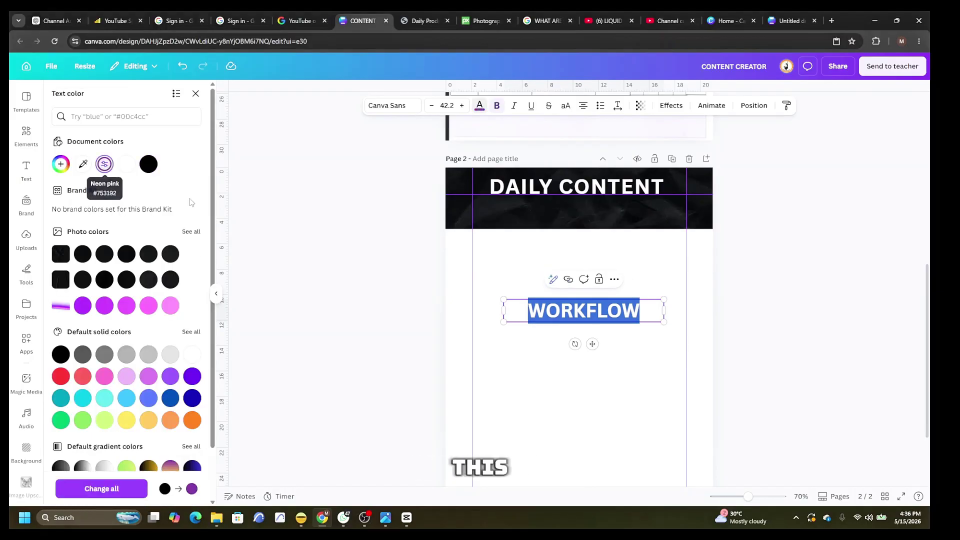
left_click(381, 287)
left_click_drag(595, 310, 585, 209)
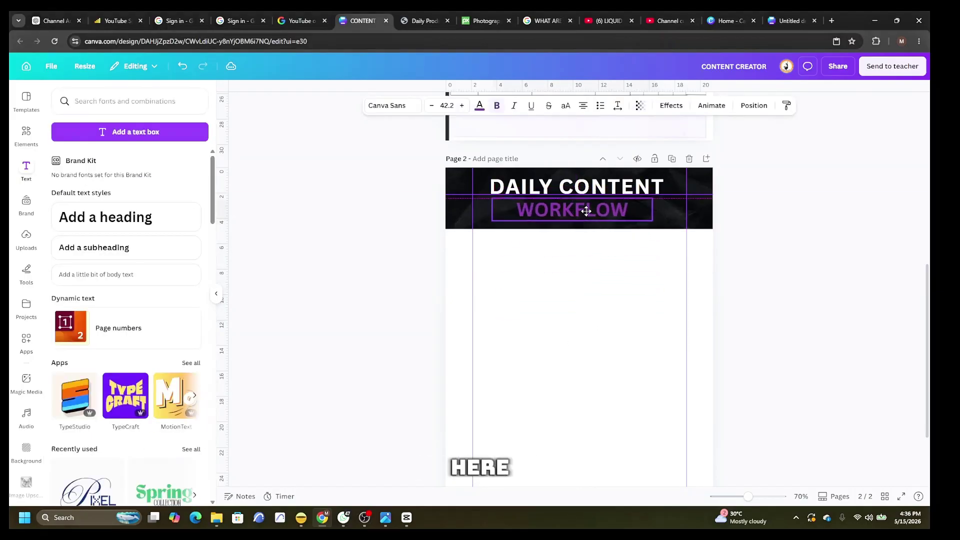
Apply a text effect with higher intensity to the "WORKFLOW" heading and widen its letter spacing.
left_click(670, 105)
left_click(126, 131)
left_click_drag(88, 195, 133, 195)
left_click(195, 93)
left_click(618, 107)
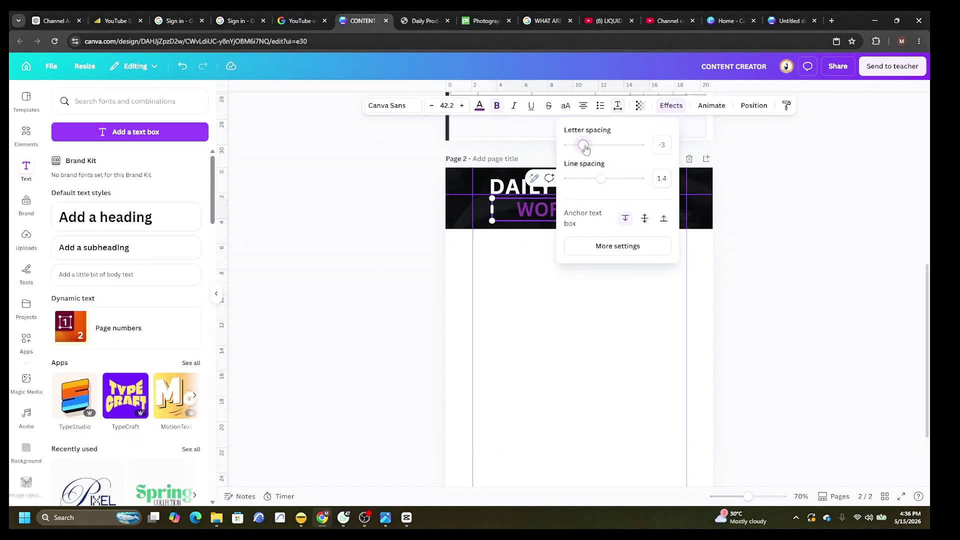
left_click(774, 278)
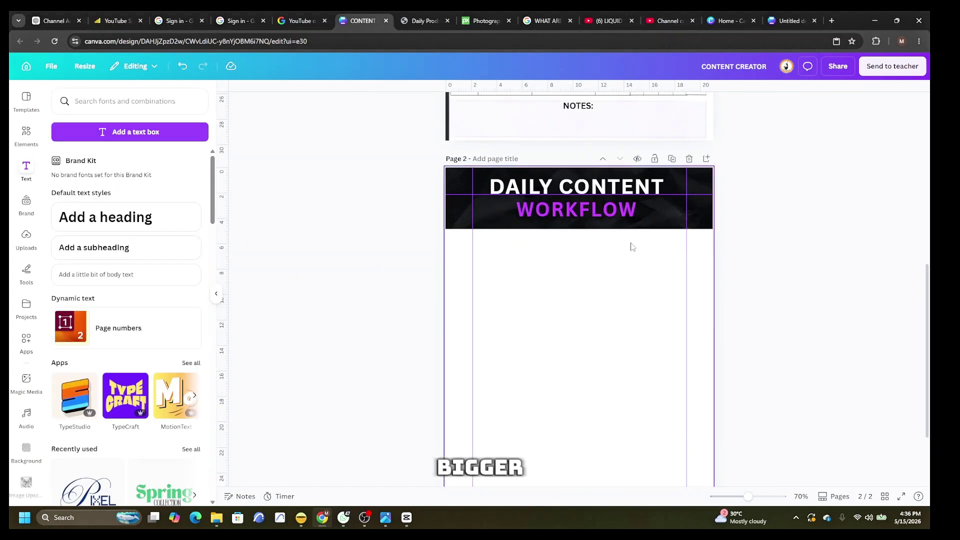
Enlarge the "WORKFLOW" heading to size 45.2 and extend the black banner's lower edge slightly downwards.
left_click(627, 209)
left_click(463, 106)
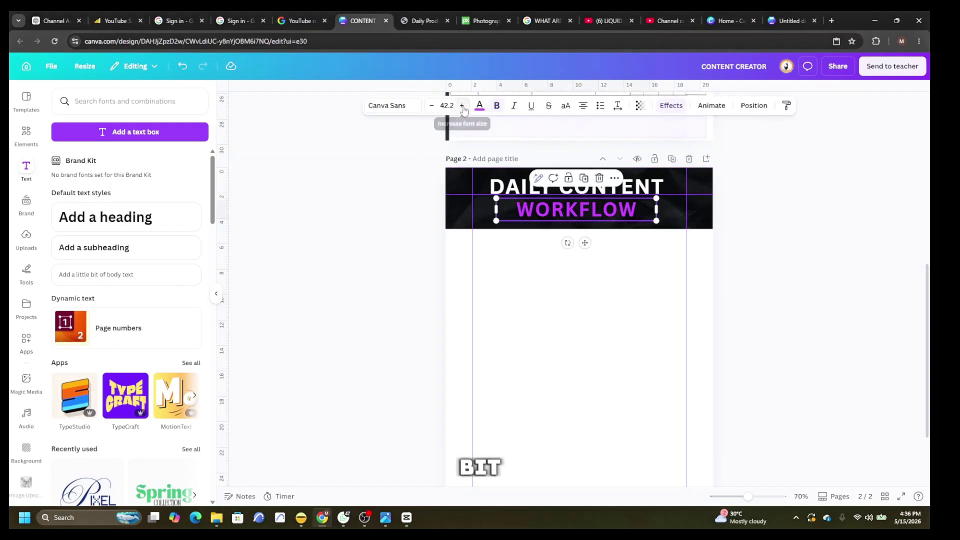
left_click(578, 226)
left_click_drag(578, 229, 577, 235)
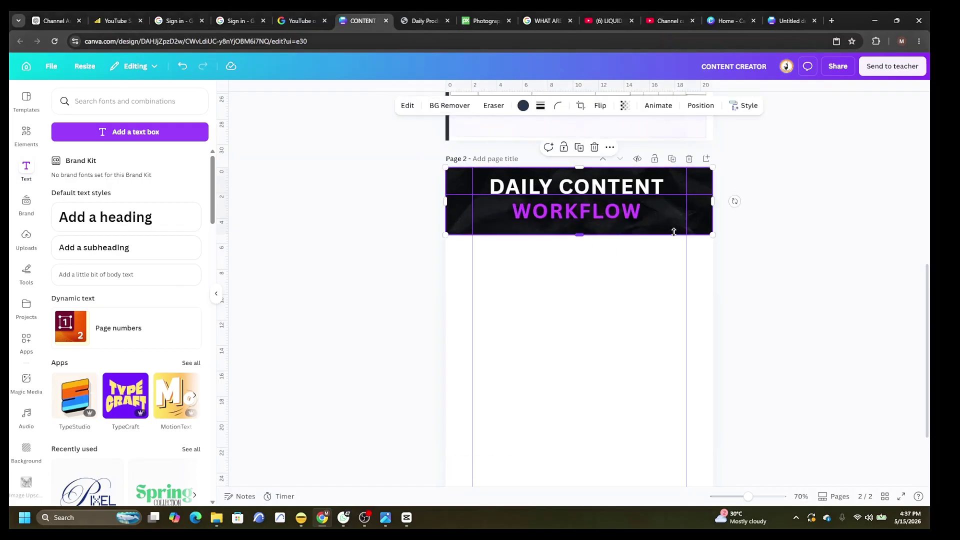
left_click(350, 225)
Add the glowing purple streak graphic, shrink it and place it on the banner directly under "WORKFLOW".
left_click(26, 135)
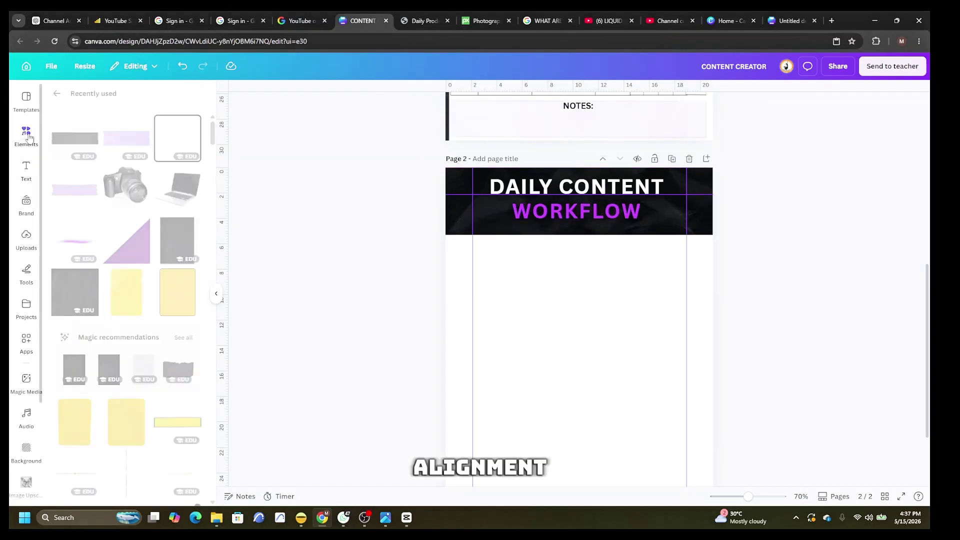
left_click(82, 243)
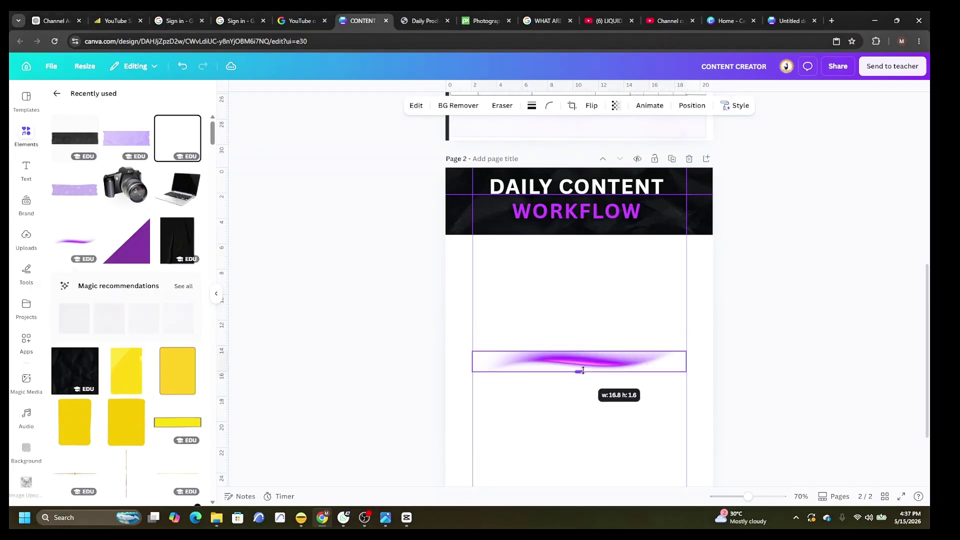
left_click_drag(472, 353, 578, 360)
left_click_drag(638, 390, 581, 251)
Centre the "DAILY CONTENT" and "WORKFLOW" headings horizontally on the page.
left_click(576, 186)
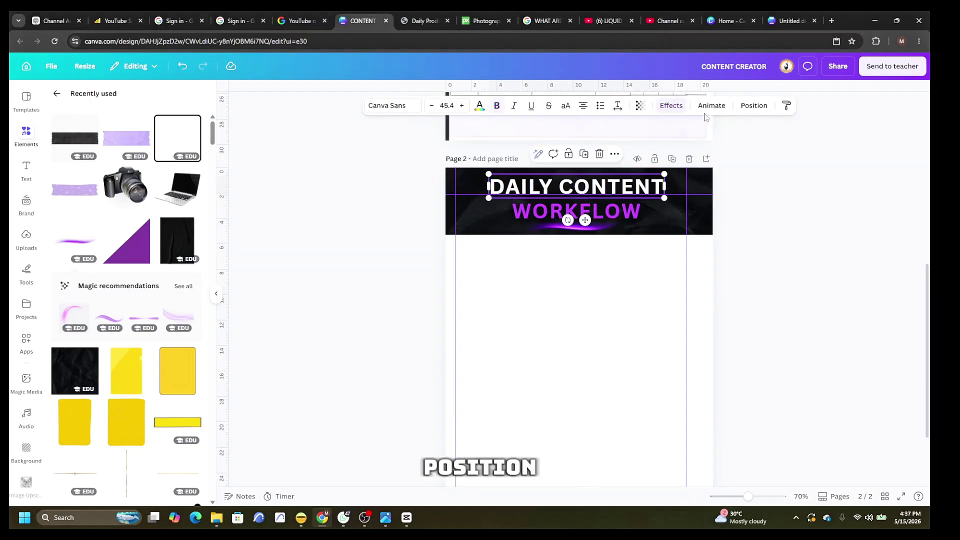
left_click(753, 106)
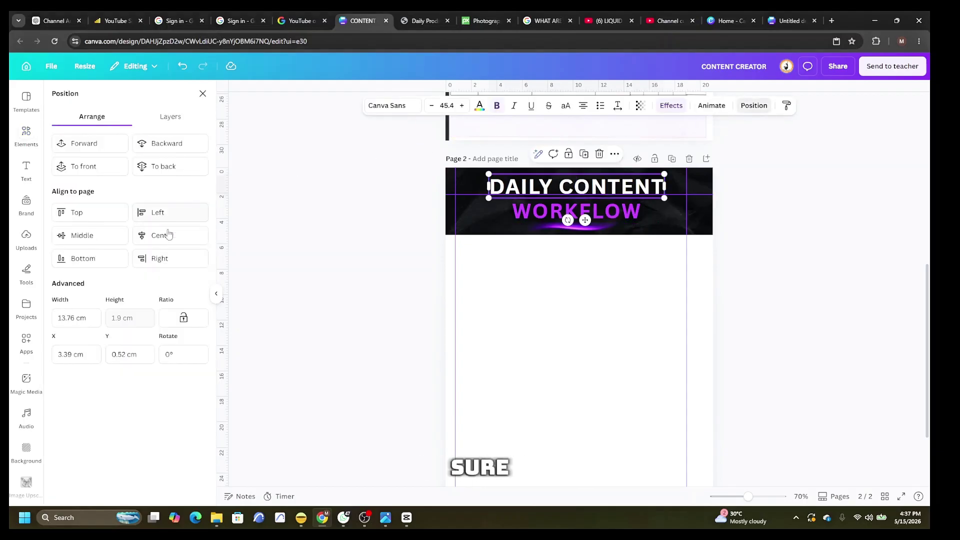
left_click(170, 240)
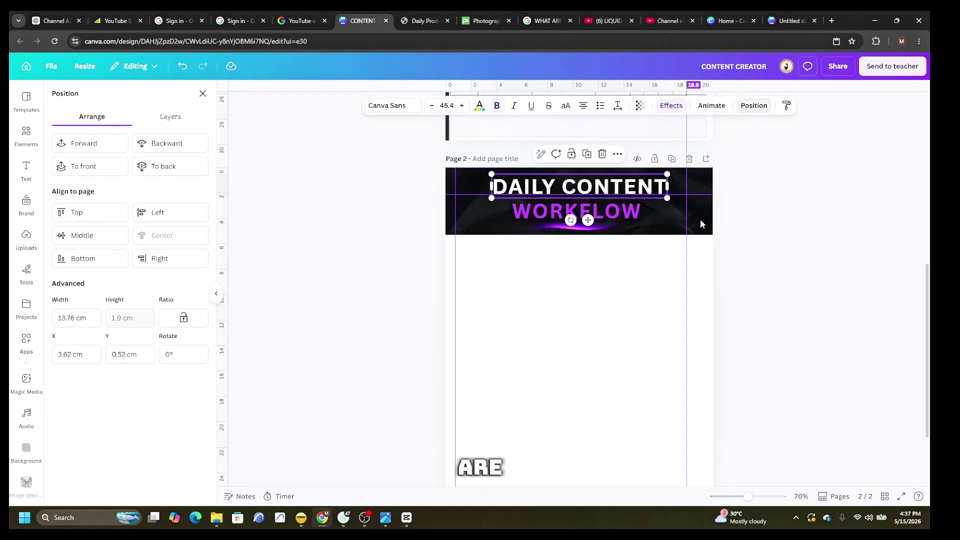
left_click(754, 105)
left_click(619, 215)
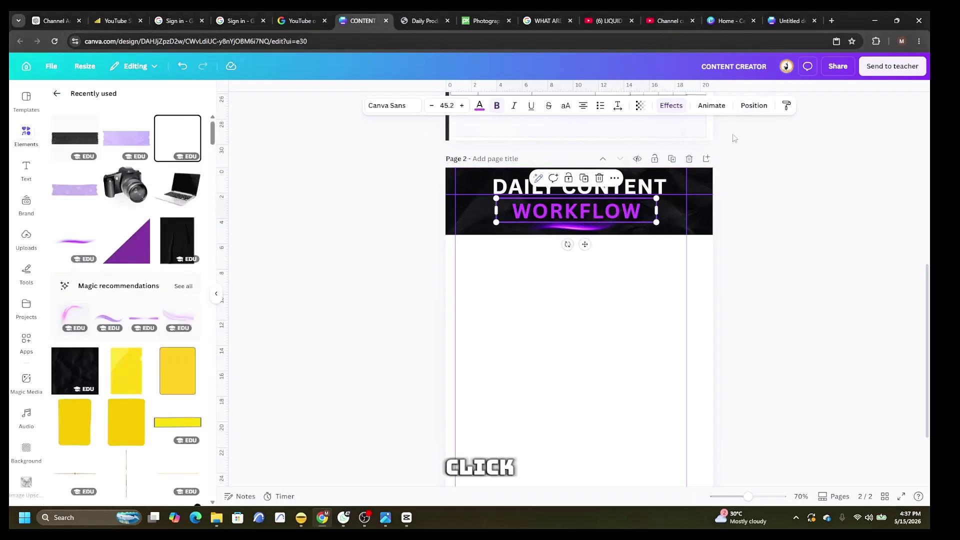
left_click(761, 108)
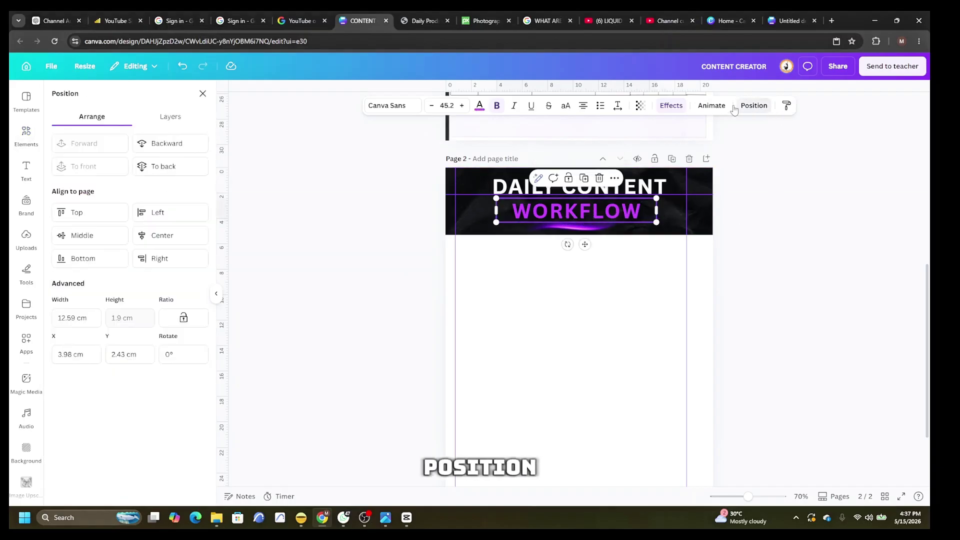
left_click(176, 238)
left_click(836, 270)
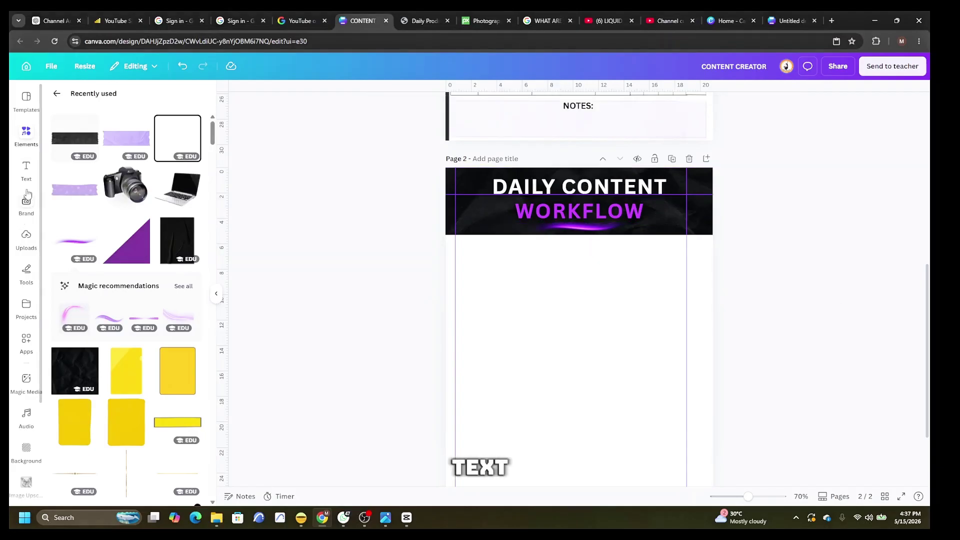
Add a heading reading "RESEARCH FILMING EDITING POSTING" and scale it to size 24.7 on a single line.
left_click(26, 169)
left_click(105, 217)
key("BackSpace")
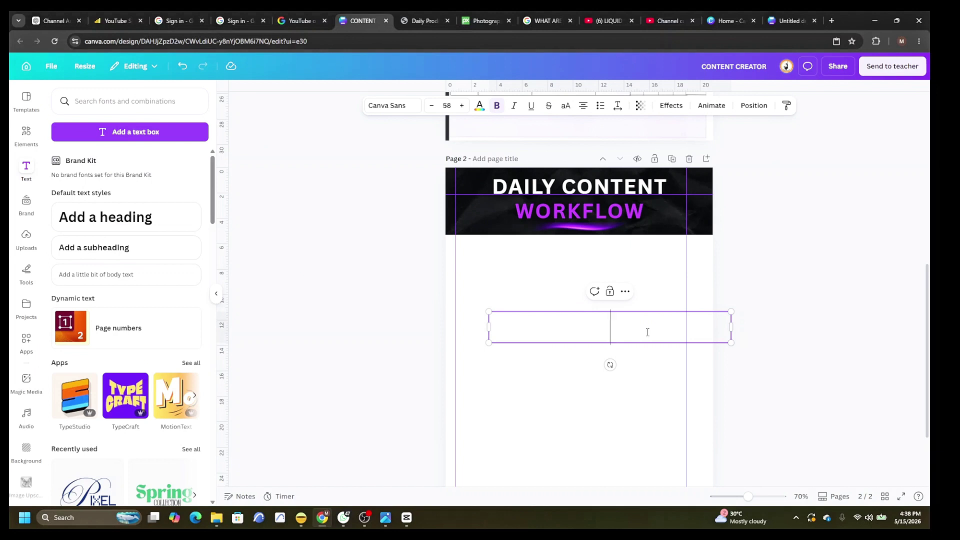
type("RESEARCH")
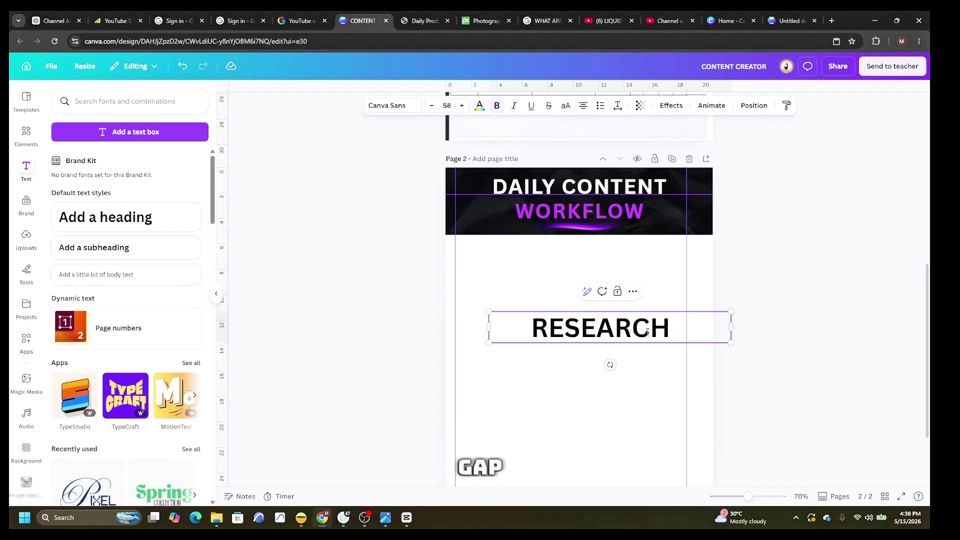
type("  FILMING")
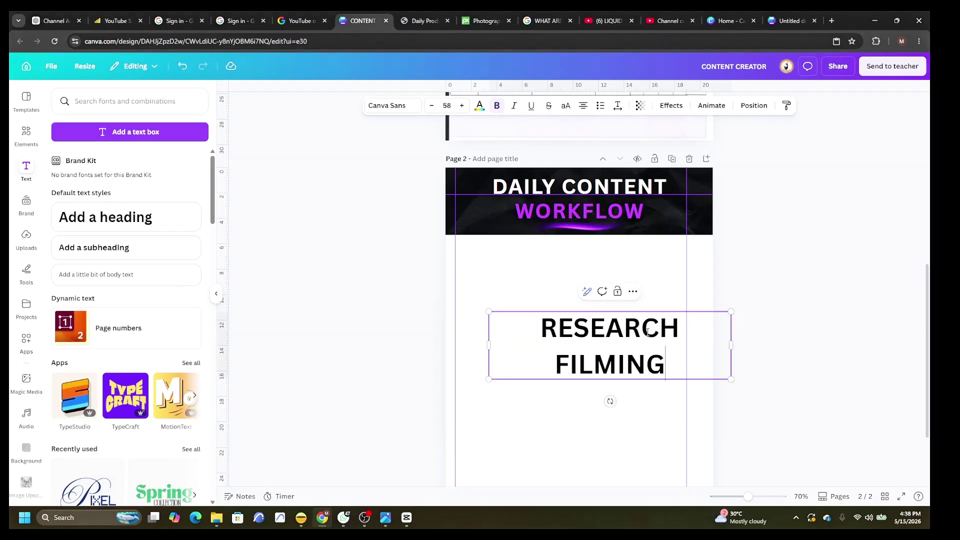
type("  EDITING  POSTING")
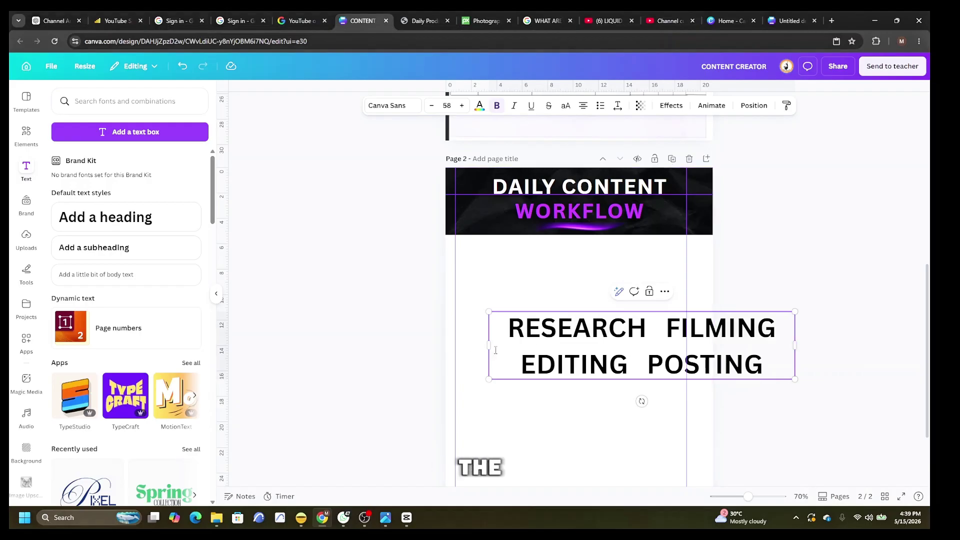
left_click_drag(482, 344, 505, 325)
left_click_drag(576, 331, 615, 385)
Add a lilac tape strip stretched across the page width below the banner and move the column headings onto it.
left_click(26, 135)
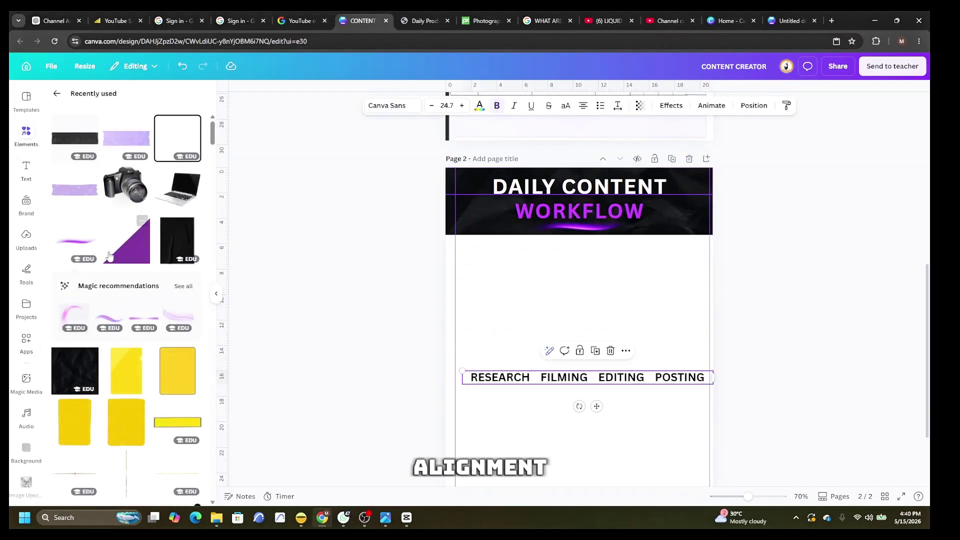
left_click(123, 143)
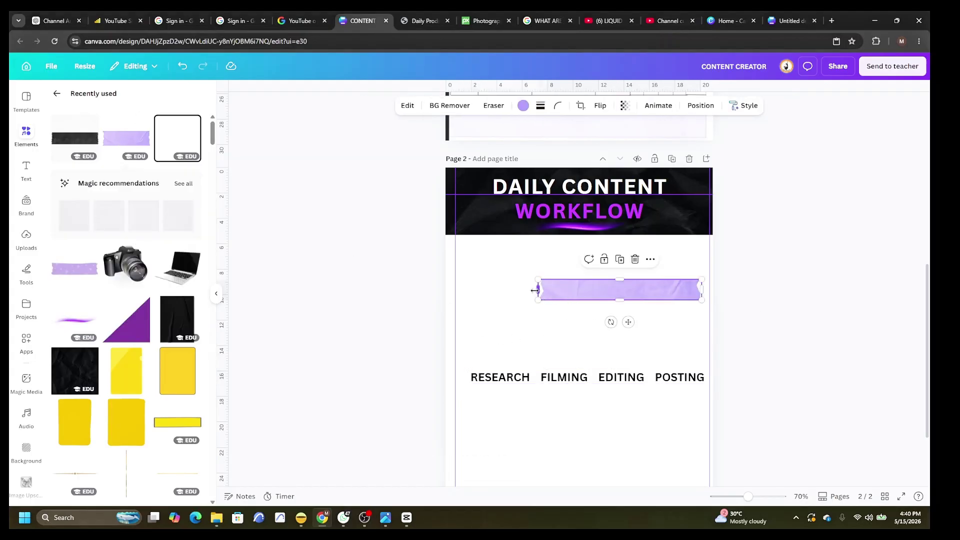
left_click_drag(534, 290, 375, 289)
left_click_drag(703, 290, 748, 289)
left_click_drag(581, 287, 580, 260)
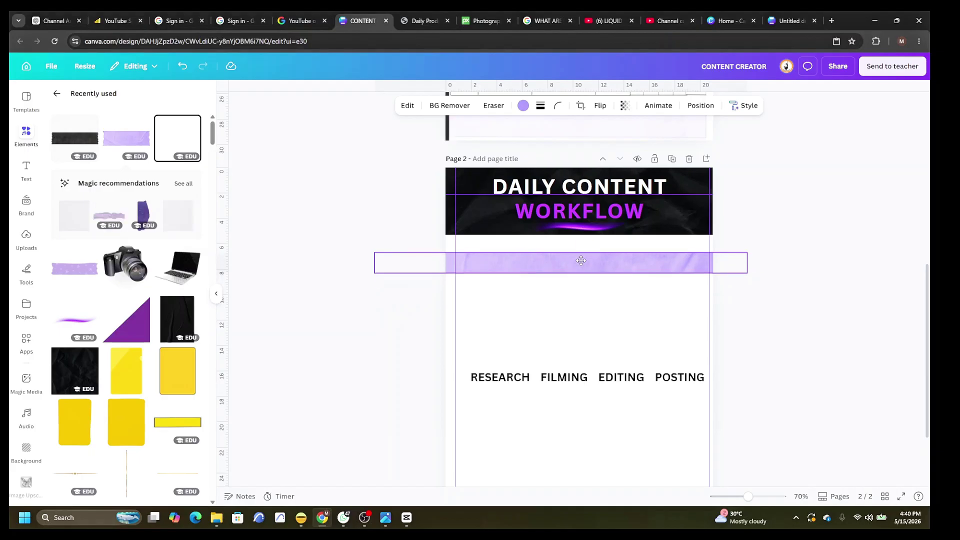
left_click_drag(595, 377, 579, 262)
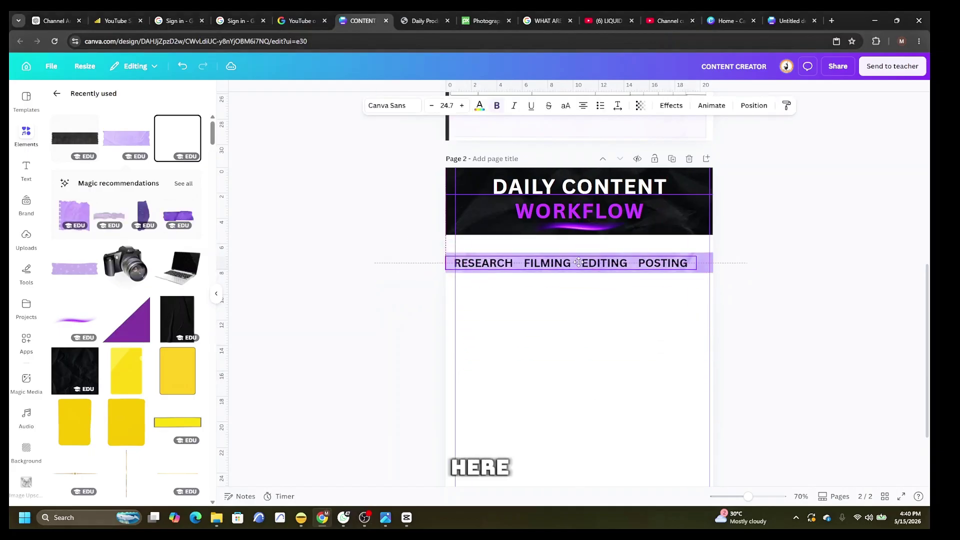
left_click(615, 368)
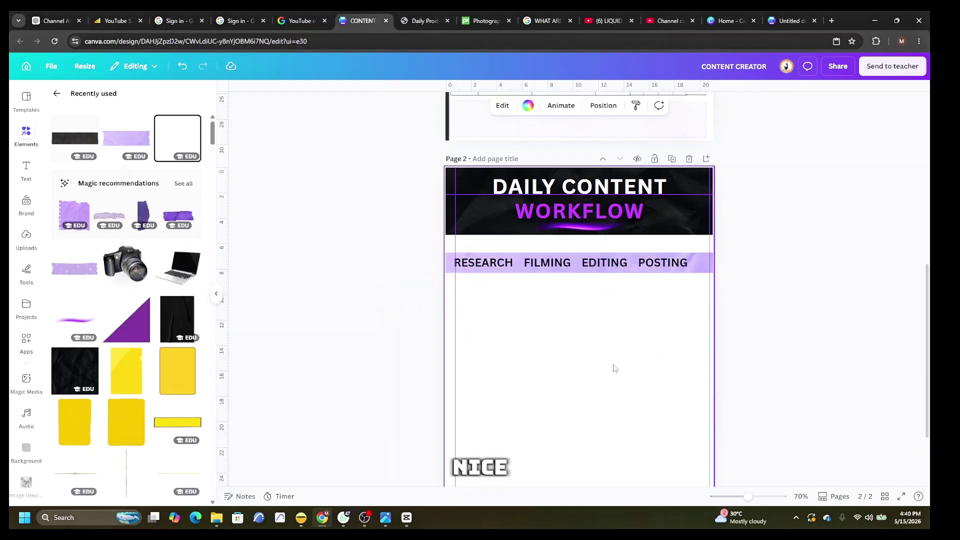
Place a purple triangle in the banner's lower right corner and a rotated duplicate in its lower left corner.
left_click(181, 272)
left_click(131, 322)
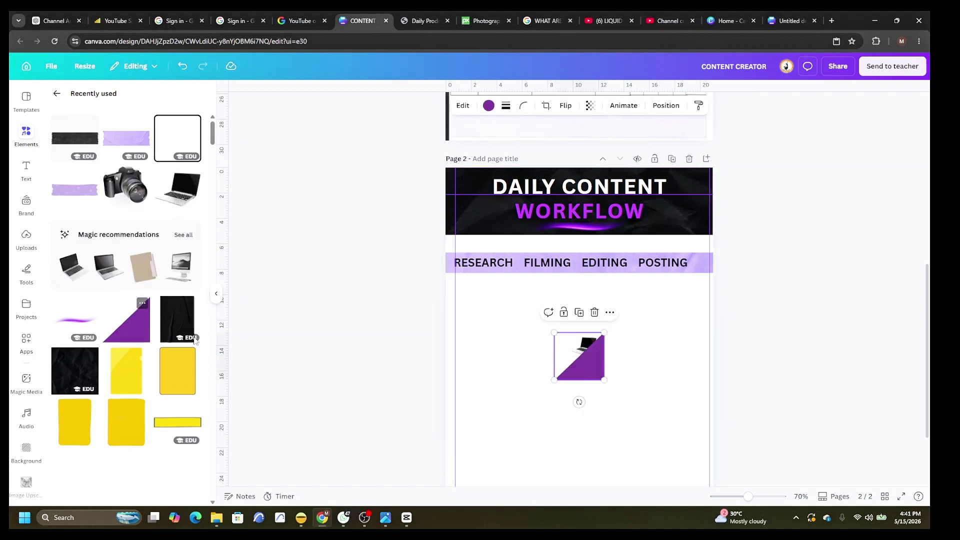
left_click_drag(574, 378, 516, 340)
right_click(690, 223)
left_click(724, 281)
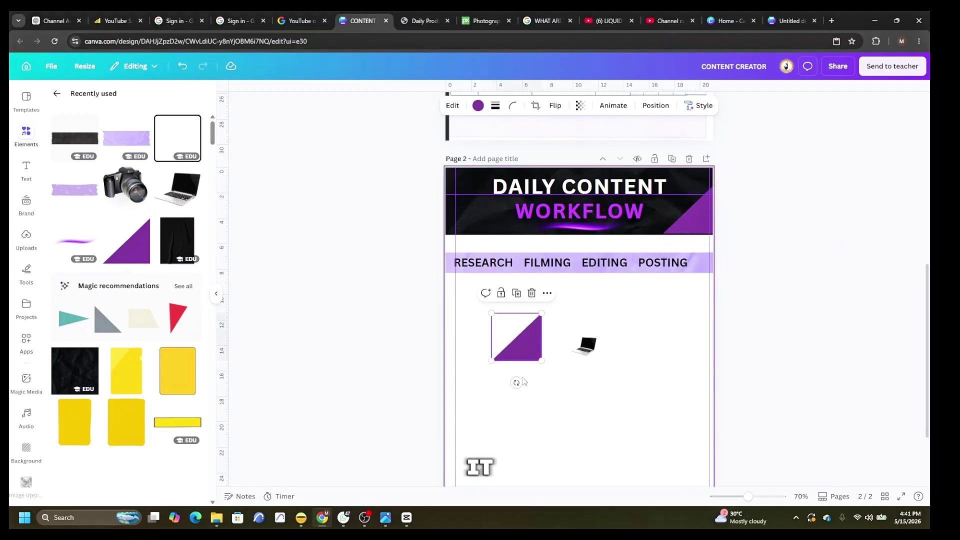
left_click_drag(516, 383, 470, 214)
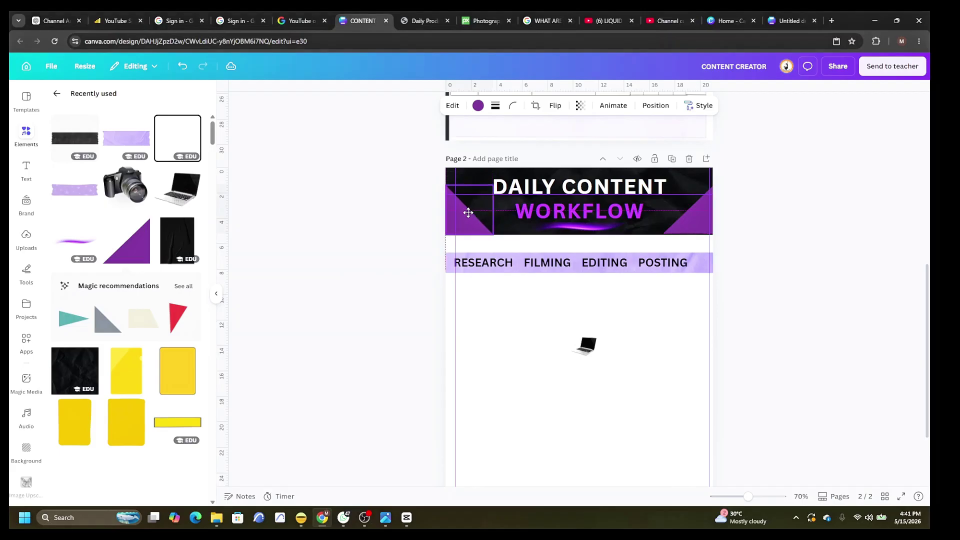
Add small camera and clapperboard graphics, placing the camera on the left purple triangle and the clapperboard on the right one.
left_click(125, 185)
left_click_drag(579, 355, 461, 217)
left_click(179, 267)
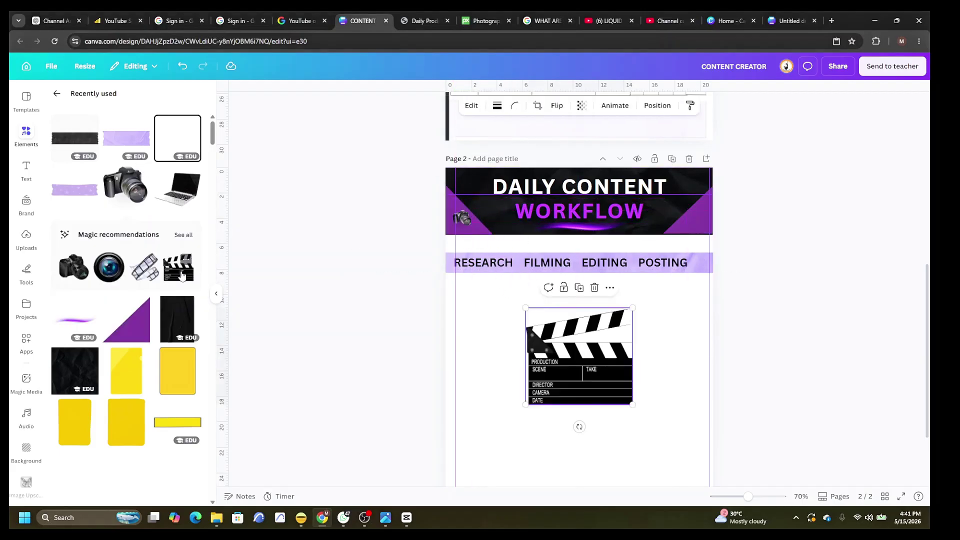
left_click_drag(526, 308, 692, 221)
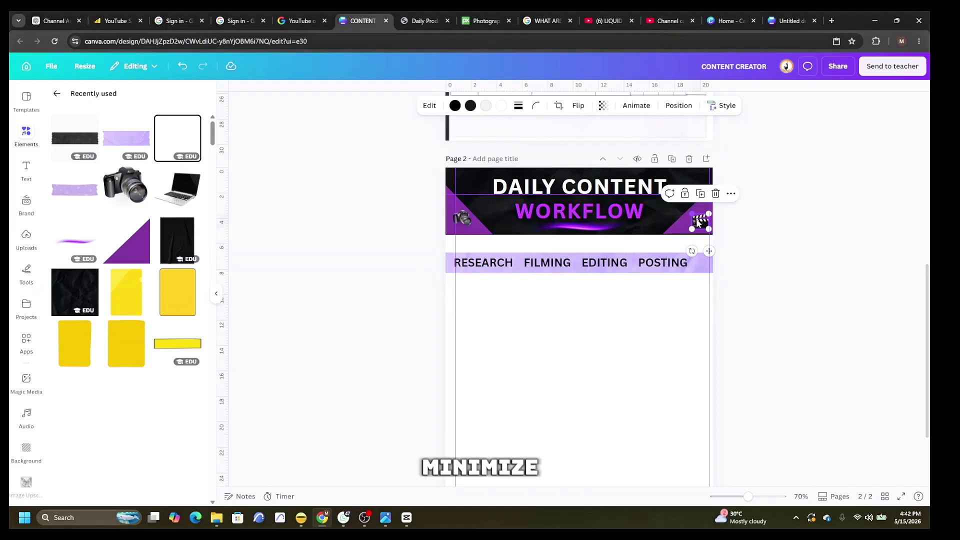
left_click(577, 348)
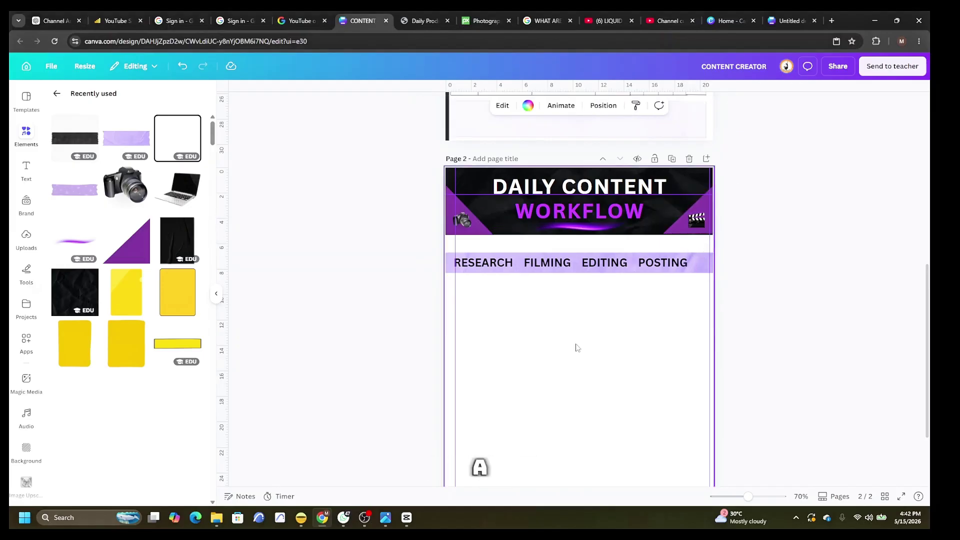
Add a straight line about 14.7 cm long, rotate it vertical and place it before the "RESEARCH" column.
left_click(58, 94)
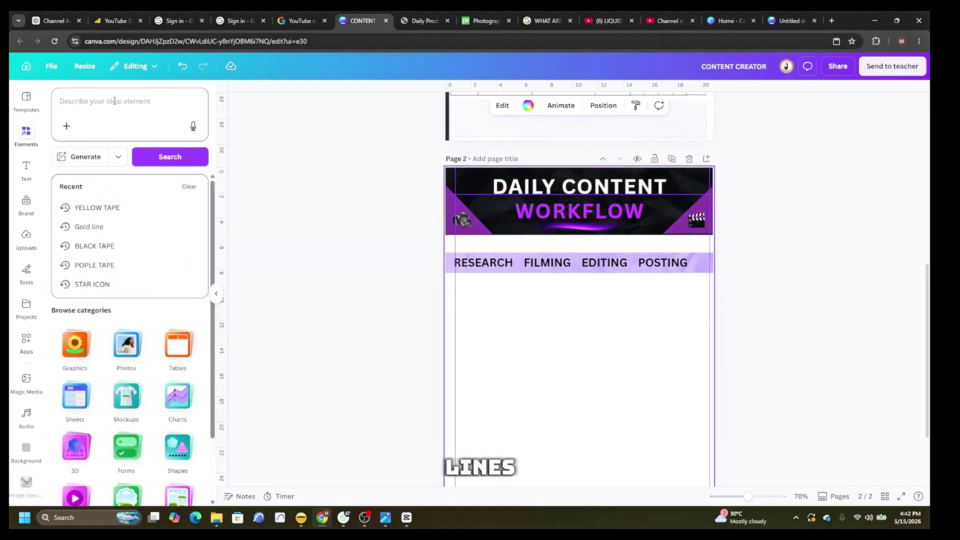
type("LINE")
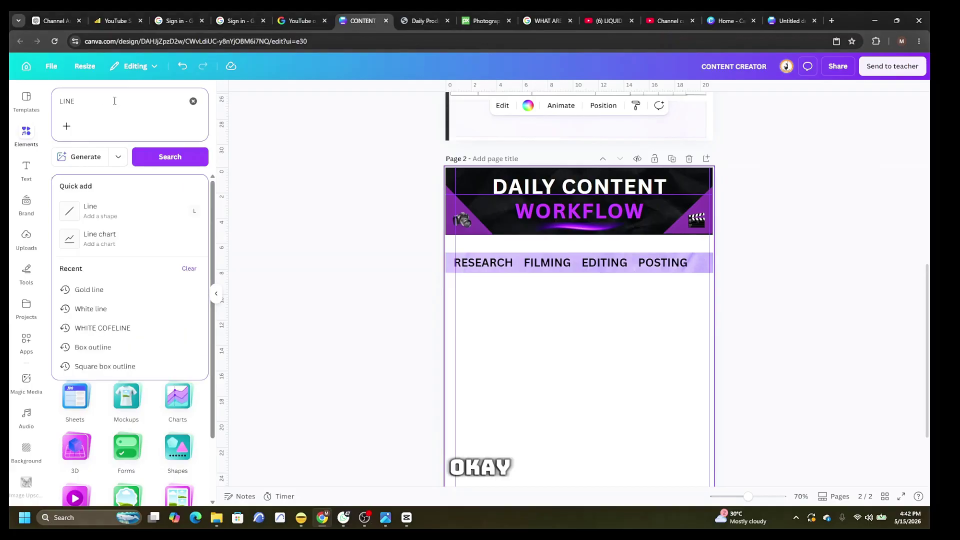
left_click(103, 215)
left_click_drag(622, 357, 679, 356)
left_click_drag(536, 356, 489, 357)
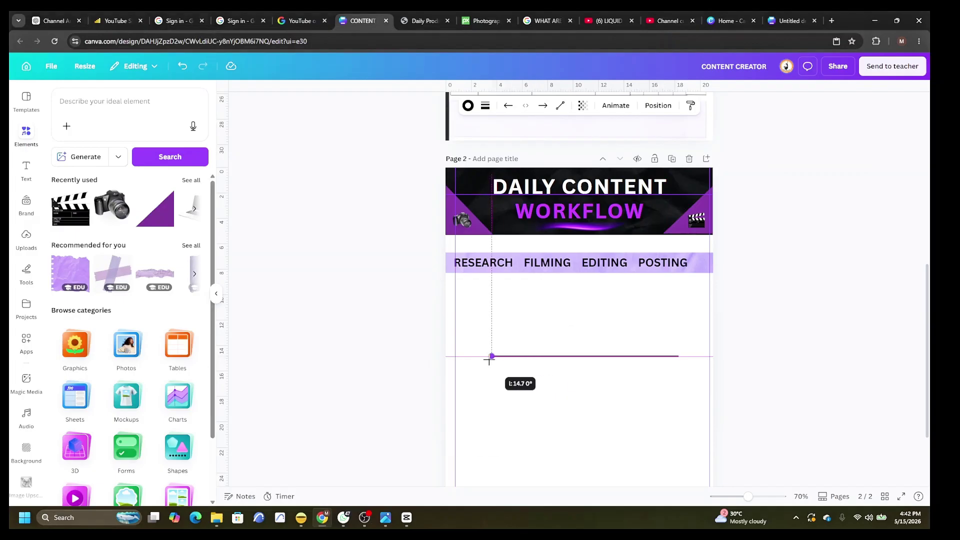
left_click_drag(575, 378, 662, 369)
left_click_drag(604, 359, 542, 346)
Duplicate the vertical line and distribute the copies as dividers between the four column headings and after "POSTING".
right_click(452, 341)
left_click(494, 350)
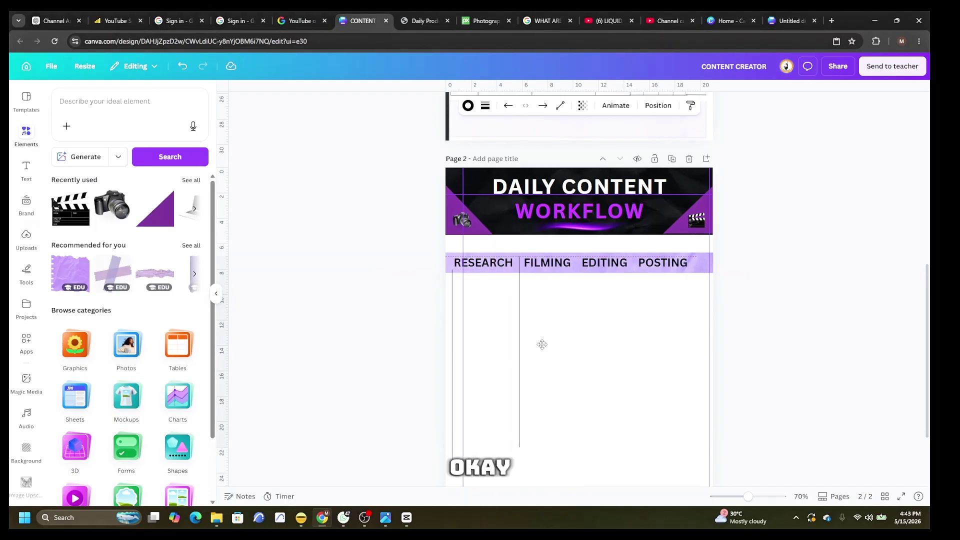
right_click(520, 366)
left_click(557, 350)
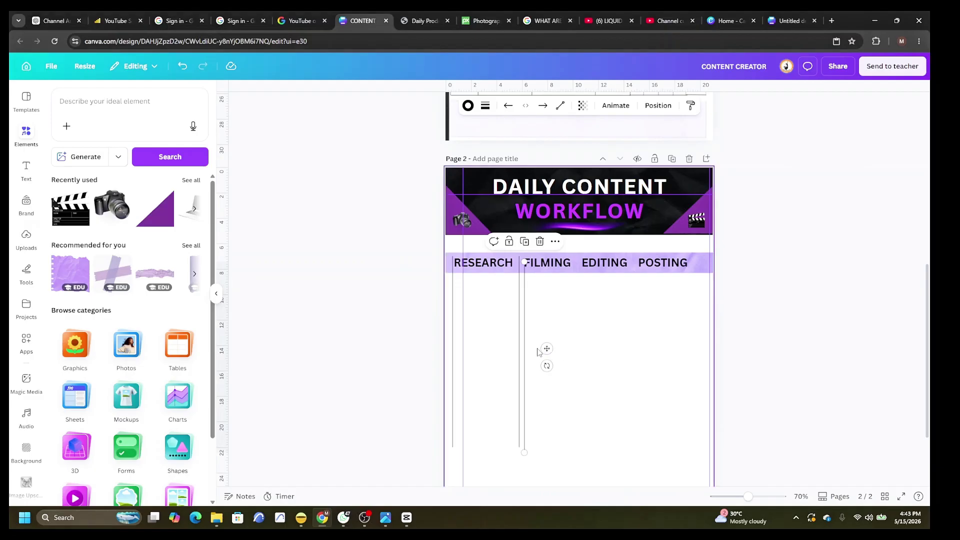
left_click_drag(545, 347, 630, 345)
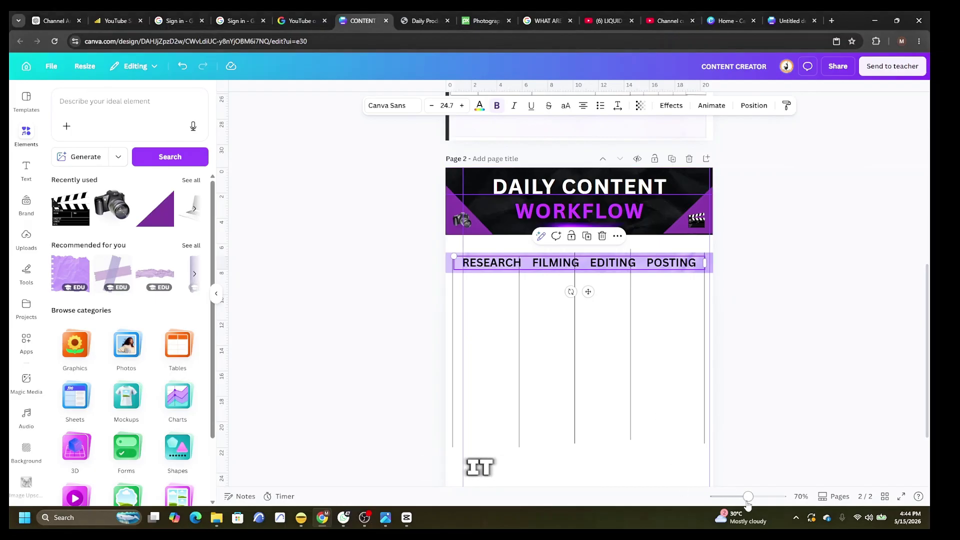
left_click_drag(749, 500, 761, 500)
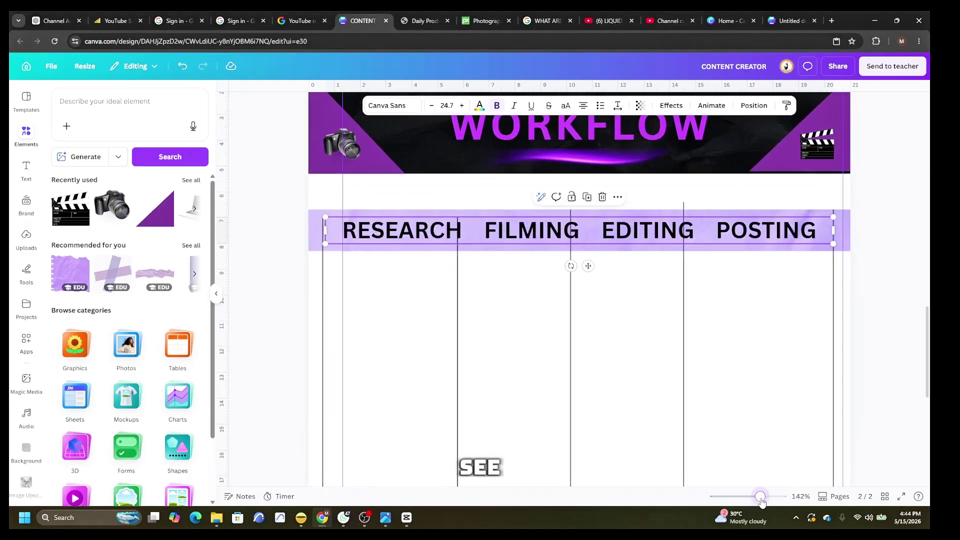
left_click(628, 400)
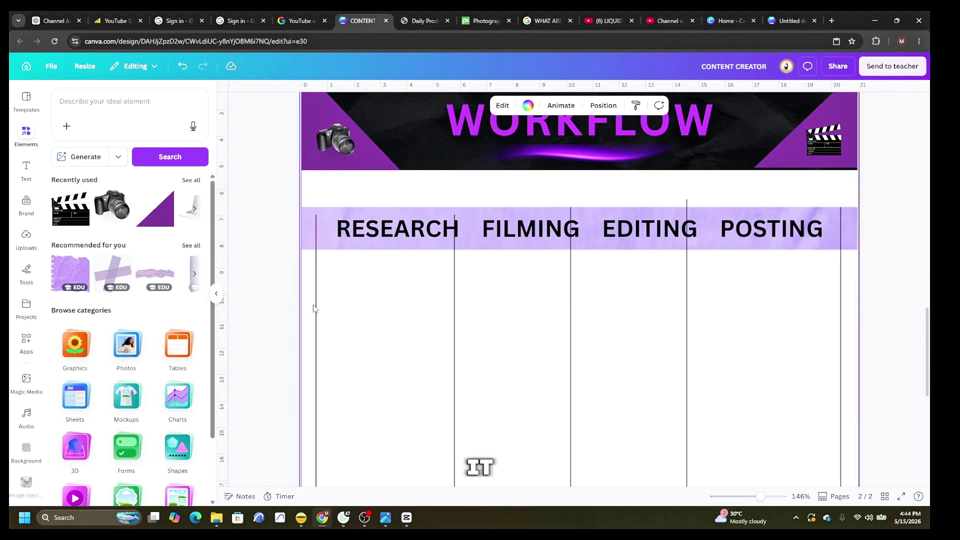
Shift the three inner vertical dividers so they sit in the gaps between the RESEARCH, FILMING, EDITING and POSTING headings.
left_click_drag(453, 325, 466, 325)
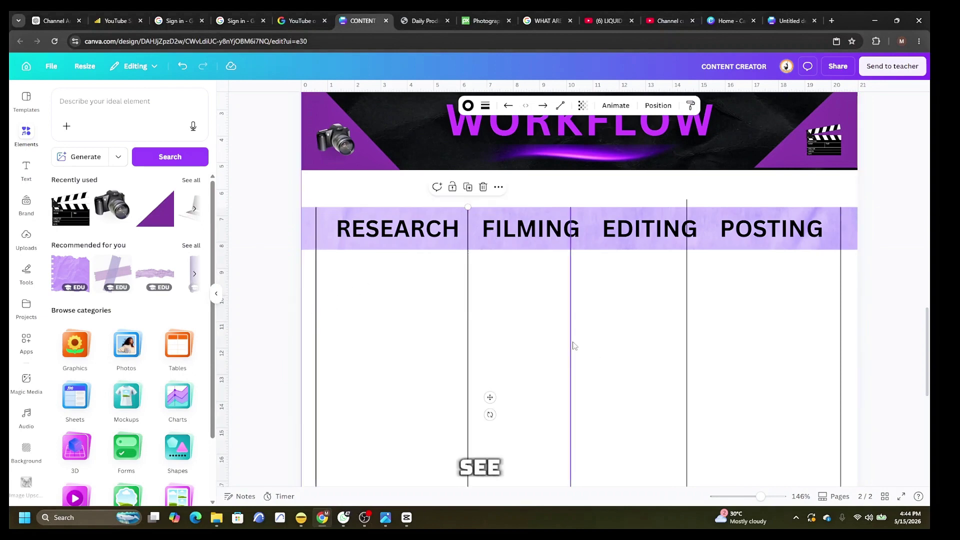
mouse_move(574, 345)
left_mouse_down()
mouse_move(580, 333)
mouse_move(591, 339)
left_mouse_up()
left_click_drag(691, 352, 709, 360)
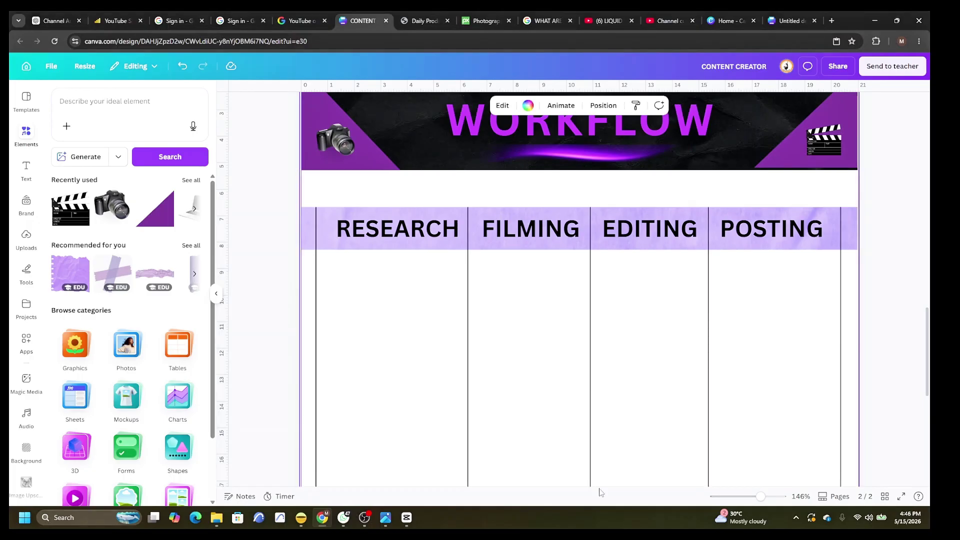
Duplicate a vertical divider, rotate the copy horizontal and stretch it across the table's full width below the column headings.
left_click_drag(762, 500, 748, 496)
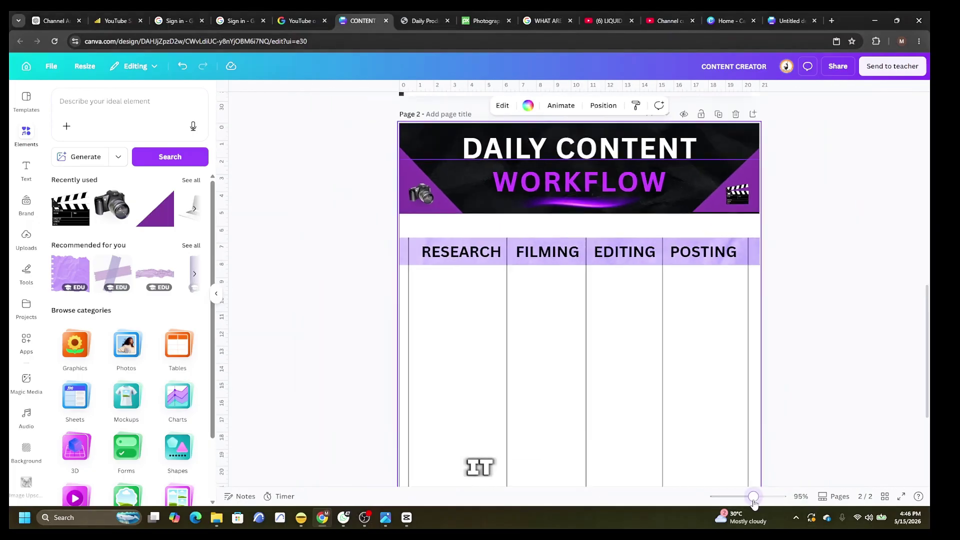
right_click(529, 290)
left_click(566, 350)
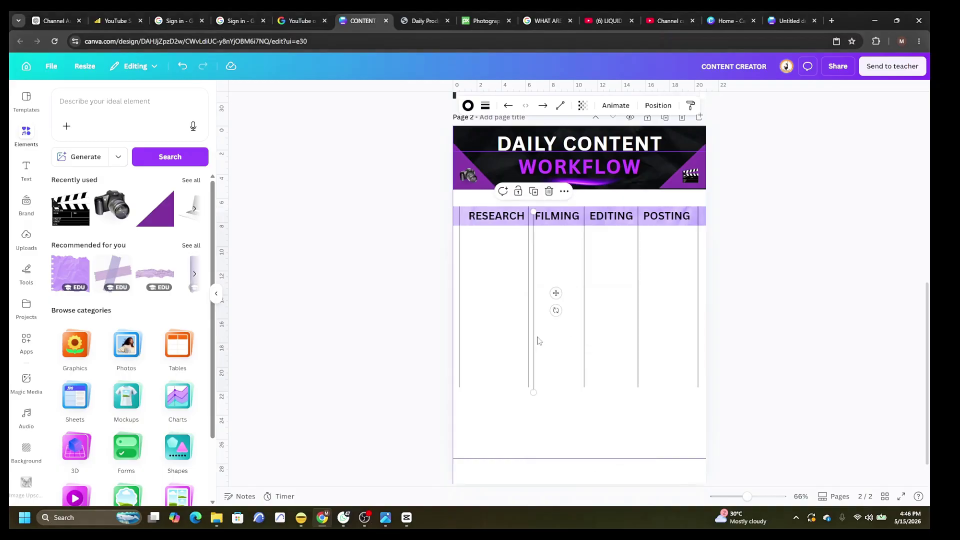
left_click_drag(556, 311, 476, 379)
left_click_drag(550, 360, 520, 254)
left_click_drag(630, 254, 698, 249)
Duplicate the horizontal line repeatedly and space the copies evenly down the table as row lines, ending at the dividers' lower ends.
right_click(561, 253)
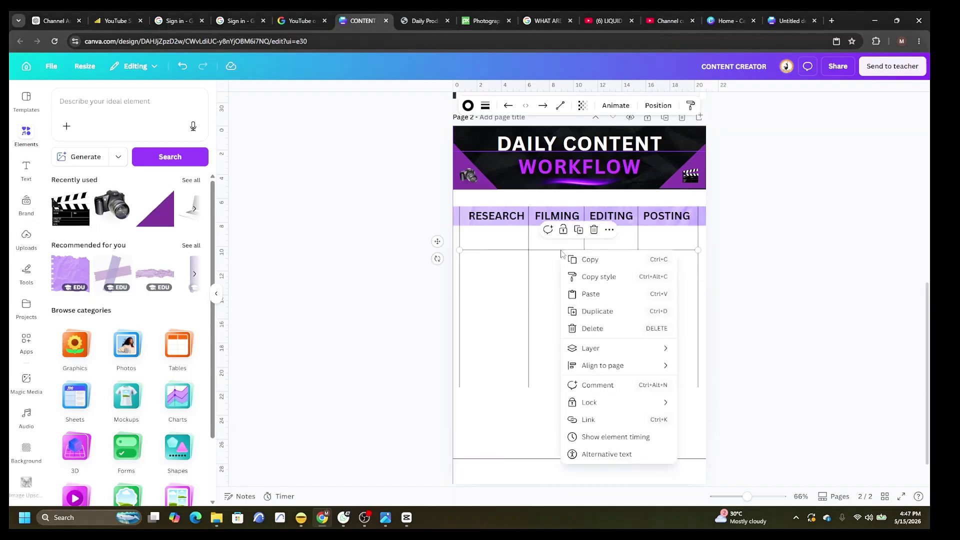
left_click(598, 311)
left_click_drag(564, 259, 562, 282)
right_click(562, 283)
left_click(599, 343)
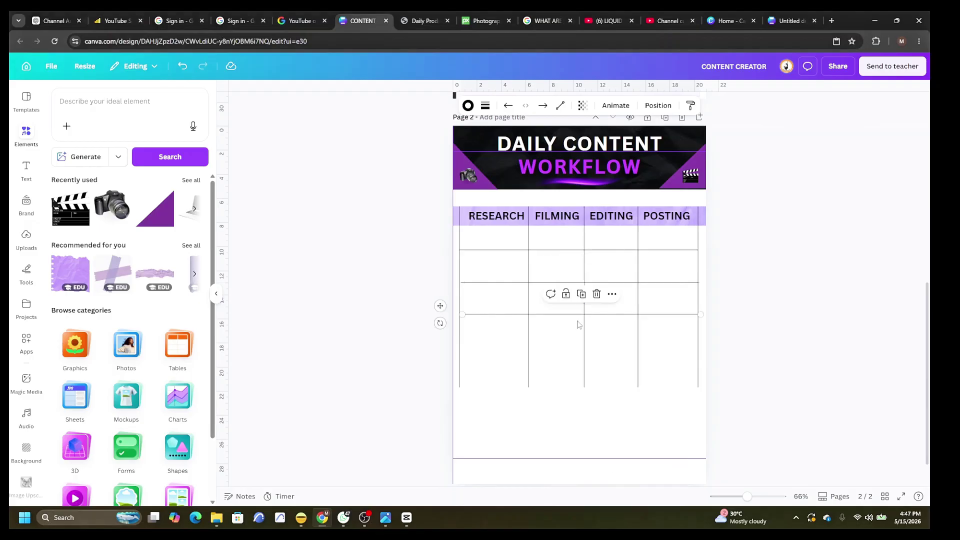
scroll(598, 318, "down", 1)
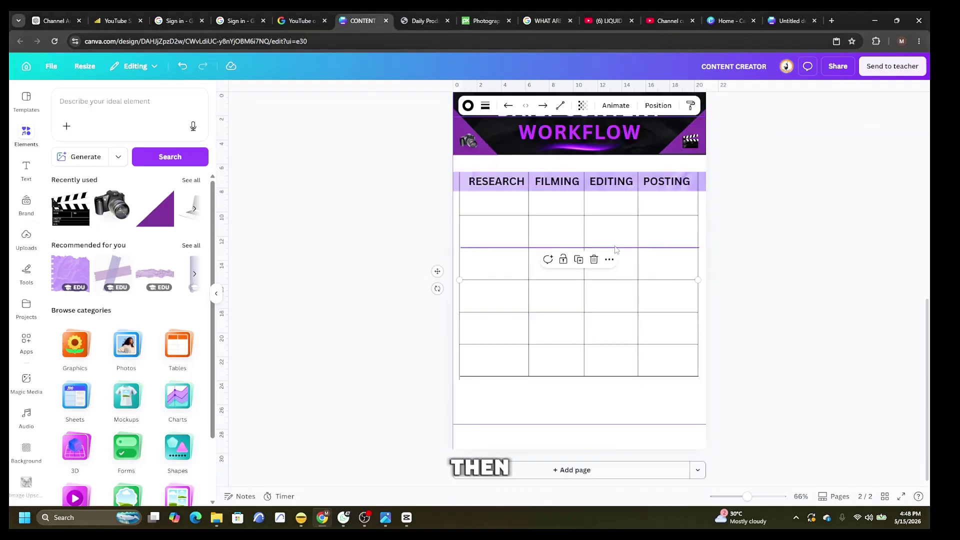
Trim both ends of the lavender header strip so it spans only the width between the outermost vertical lines.
left_click(781, 259)
left_click_drag(747, 497, 757, 502)
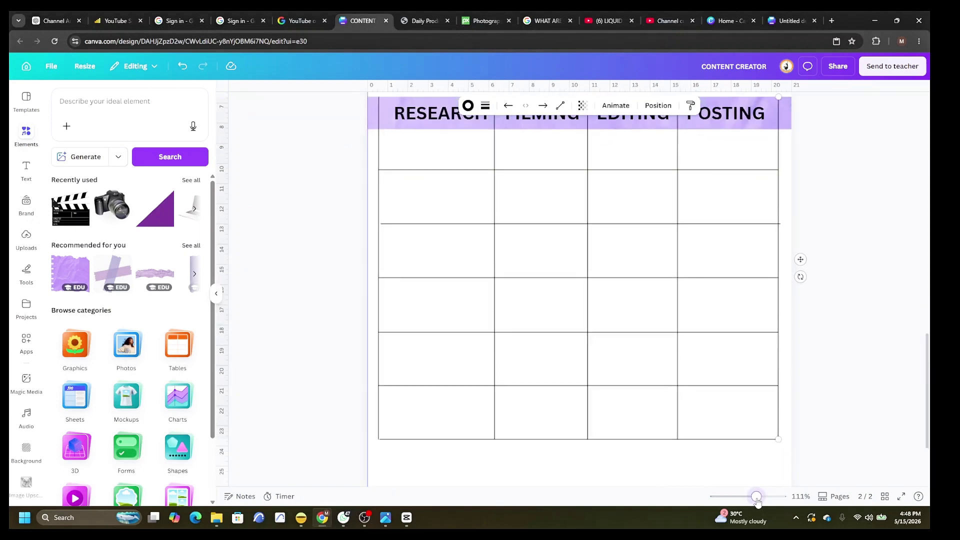
scroll(828, 200, "up", 3)
left_click(825, 245)
left_click_drag(832, 257, 782, 259)
left_click_drag(255, 258, 378, 257)
scroll(834, 329, "down", 3)
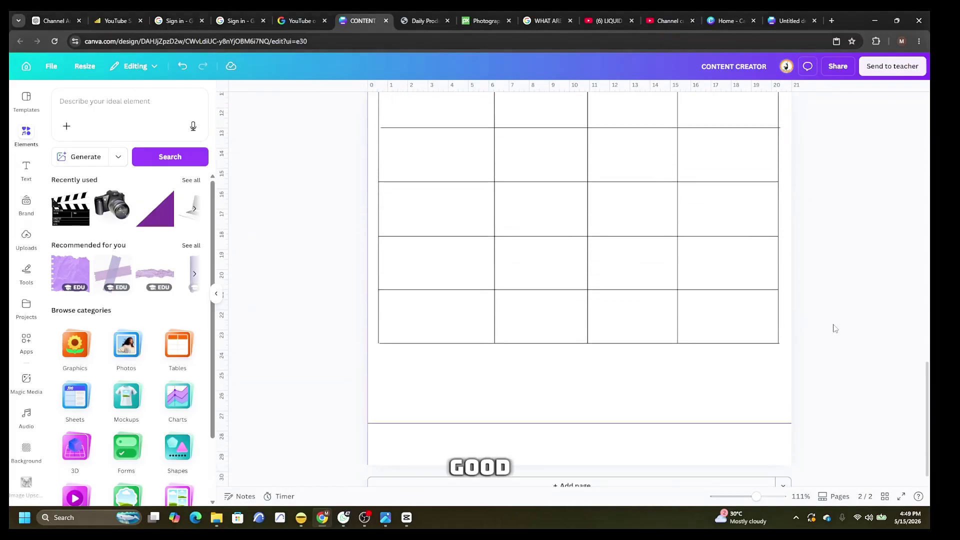
Set the transparency of the divider between RESEARCH and FILMING to 26 and also fade the one between FILMING and EDITING.
scroll(833, 326, "up", 3)
left_click(582, 105)
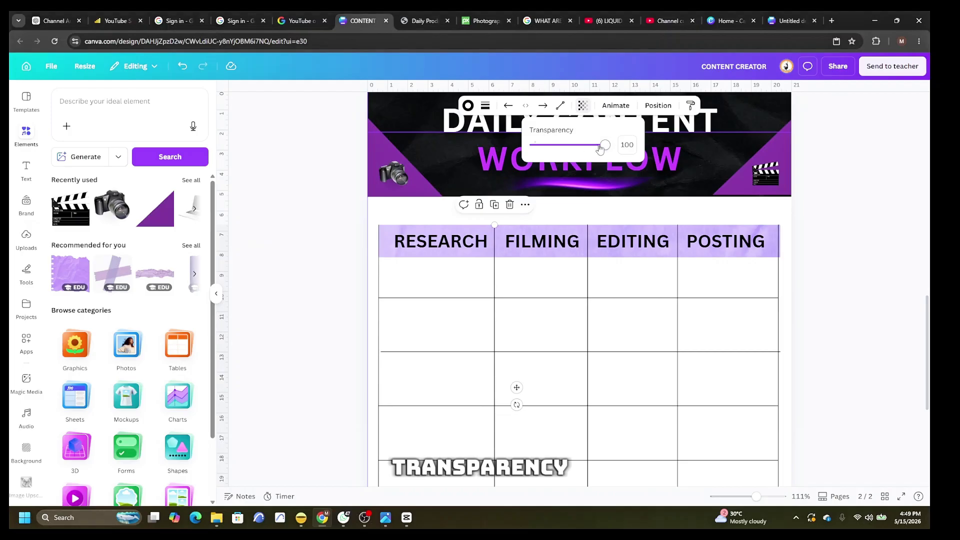
left_click_drag(600, 149, 576, 153)
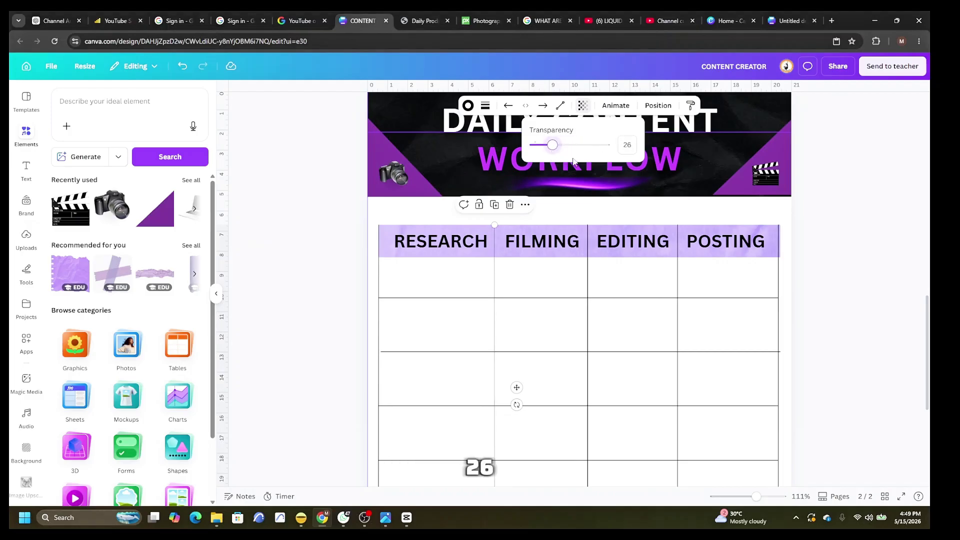
left_click(587, 326)
left_click(582, 105)
left_click_drag(609, 144, 570, 155)
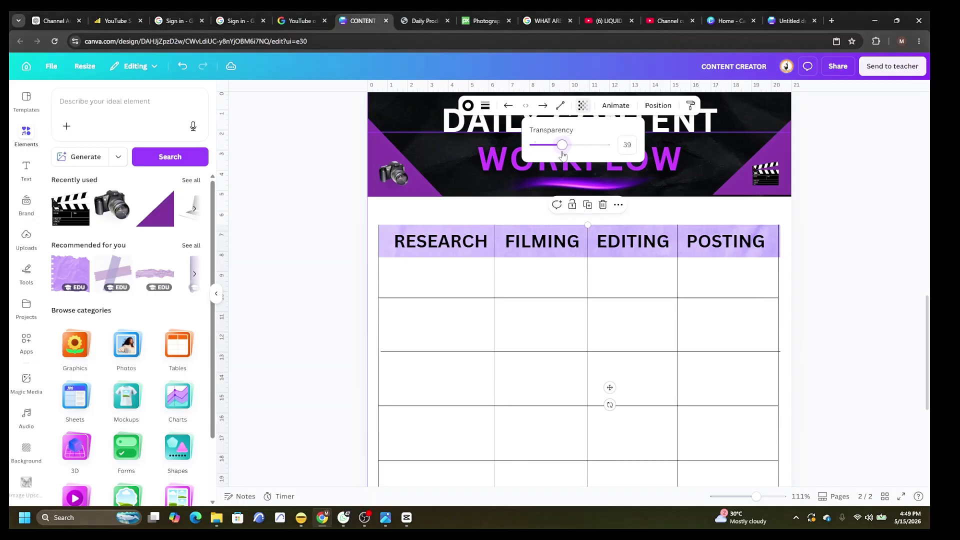
Add a heading reading "BEFORE YOU POST", shrink it to about size 18.3 and place it below the table's left end.
left_click_drag(756, 496, 748, 496)
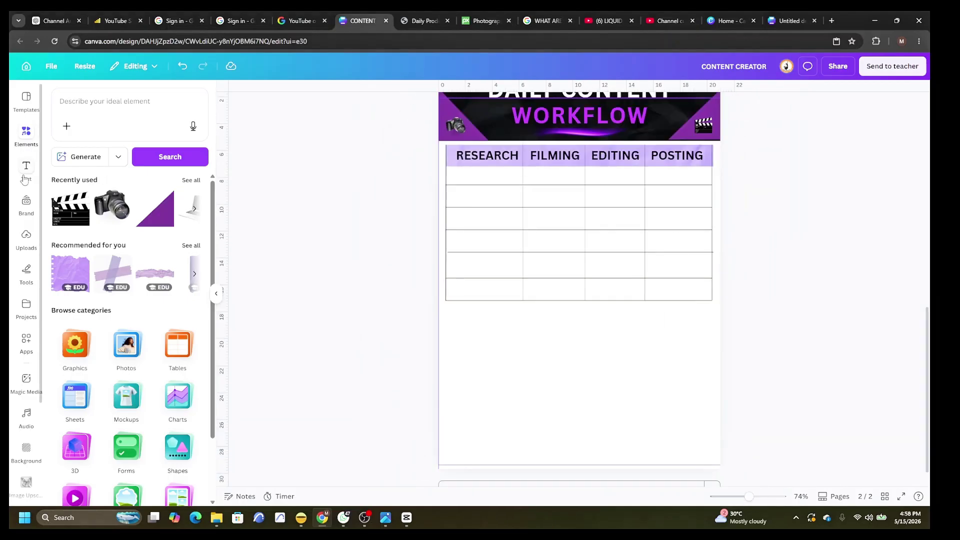
left_click(26, 170)
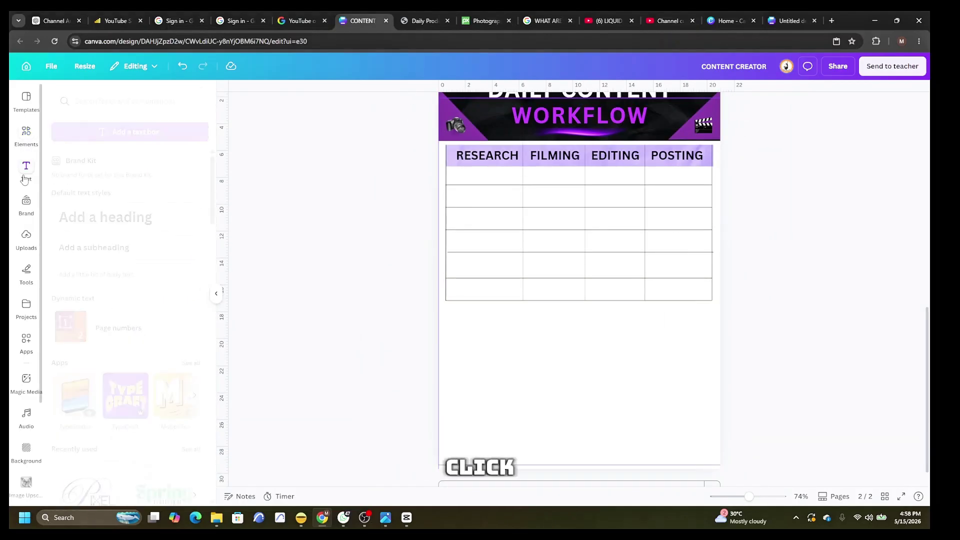
left_click(125, 217)
type("BEFO")
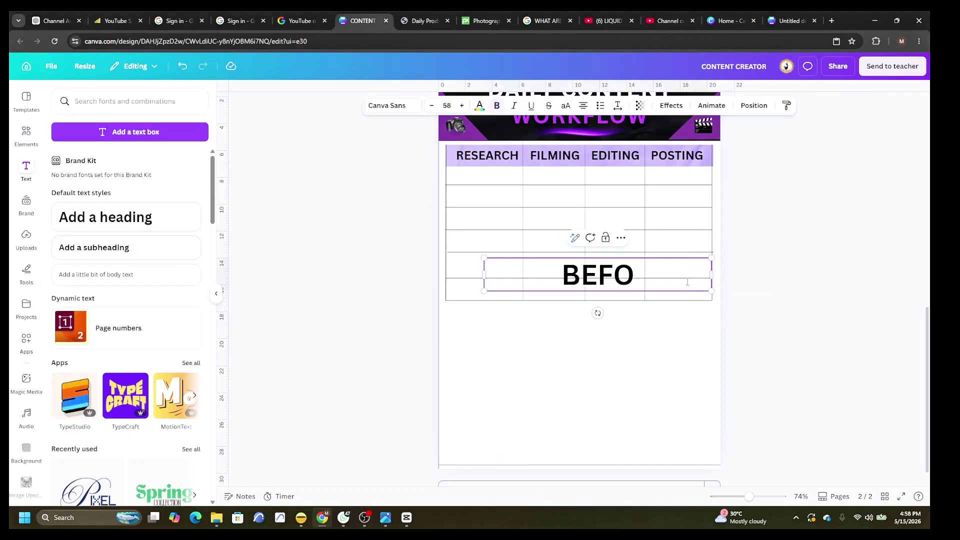
type("RE YOU POS")
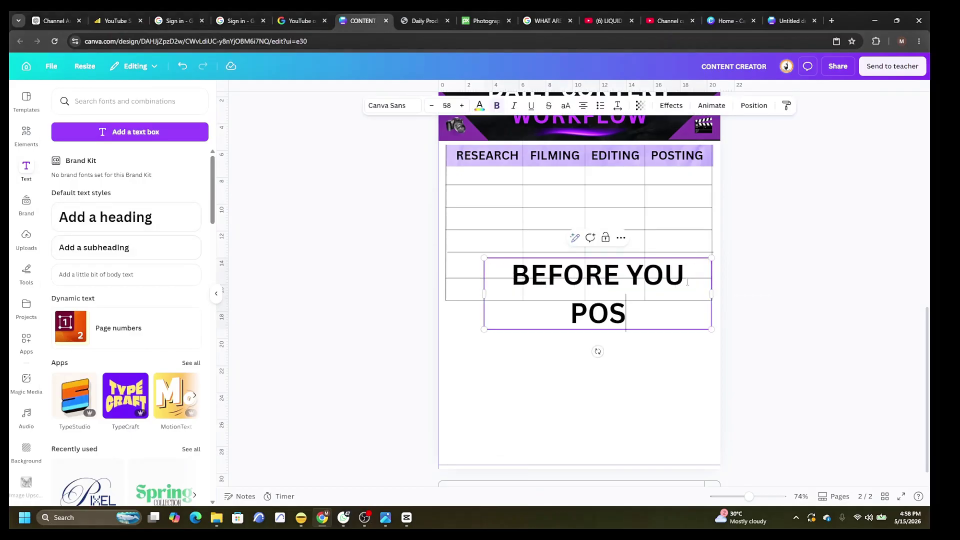
type("T")
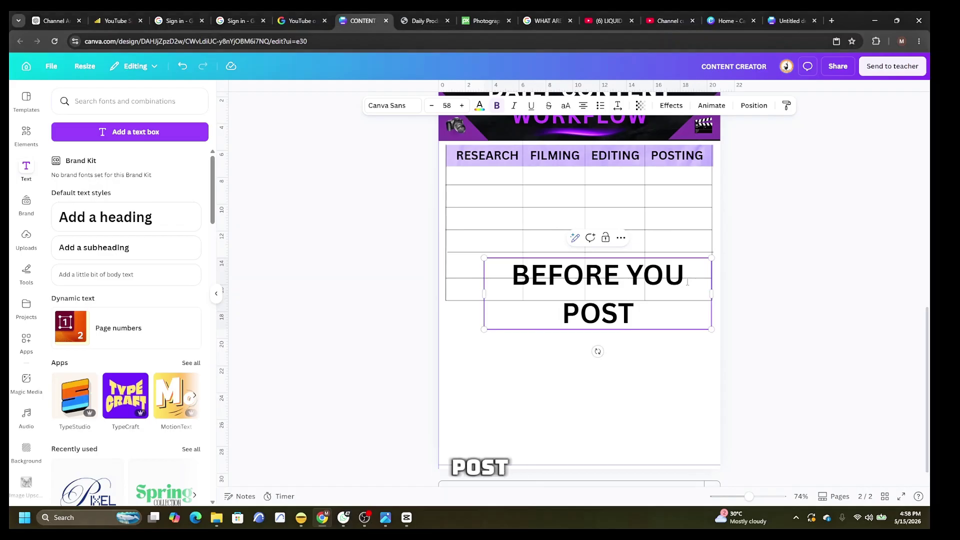
left_click_drag(712, 293, 794, 293)
left_click_drag(484, 258, 478, 315)
Add the recently used lavender tape strip and size it as a background behind the "BEFORE YOU POST" title.
left_click(27, 135)
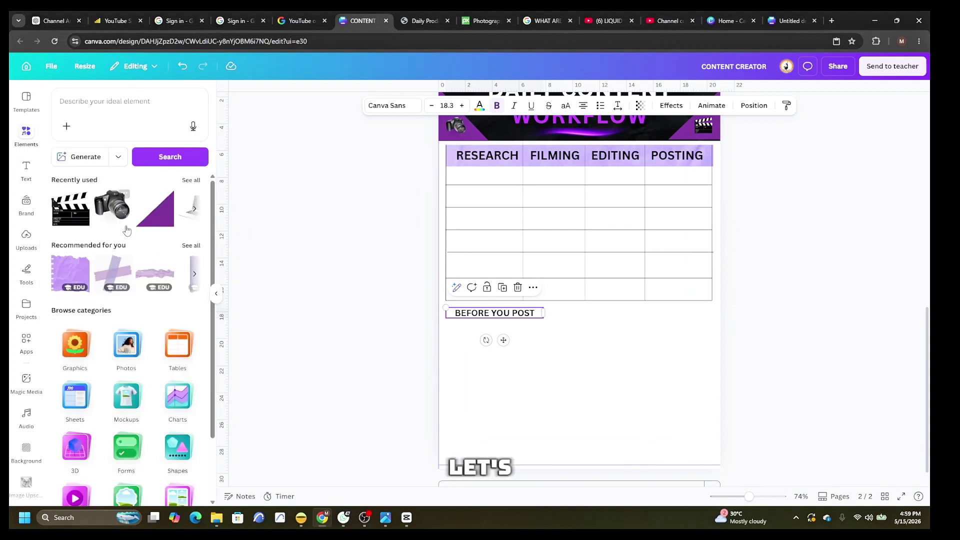
left_click(191, 180)
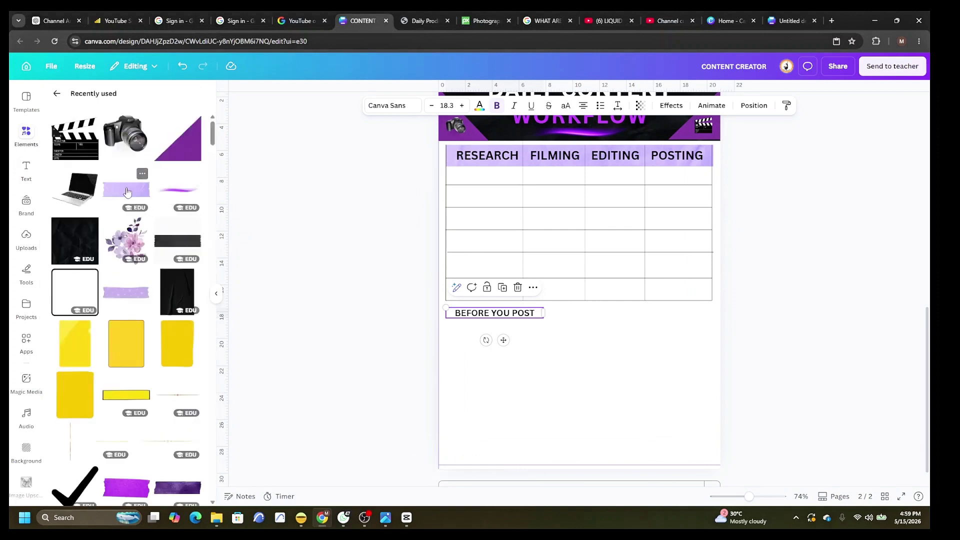
left_click_drag(127, 191, 480, 325)
left_click_drag(517, 374, 551, 316)
left_click(575, 390)
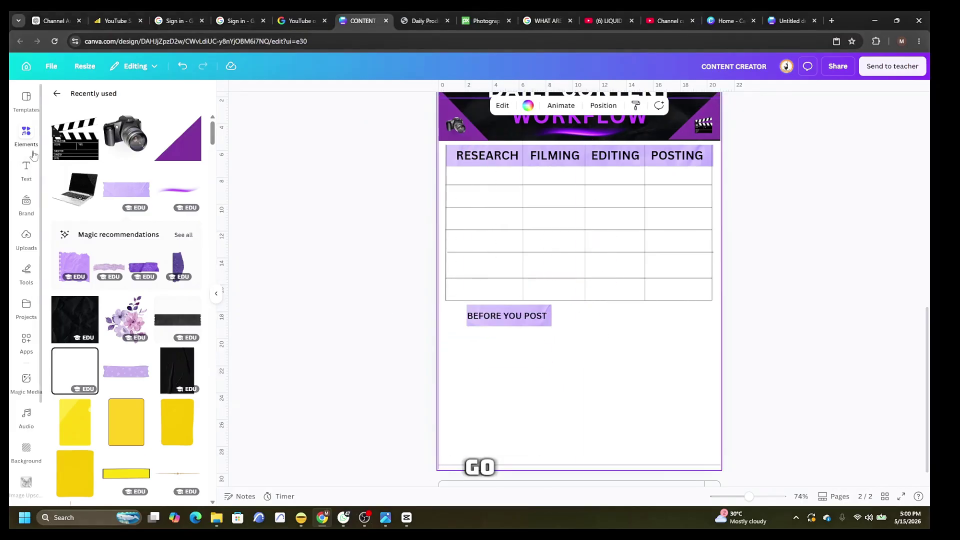
Add a heading reading "HOOK IS STRONG", scale it down to about size 37.6 and move it below the table.
left_click(26, 169)
left_click(105, 217)
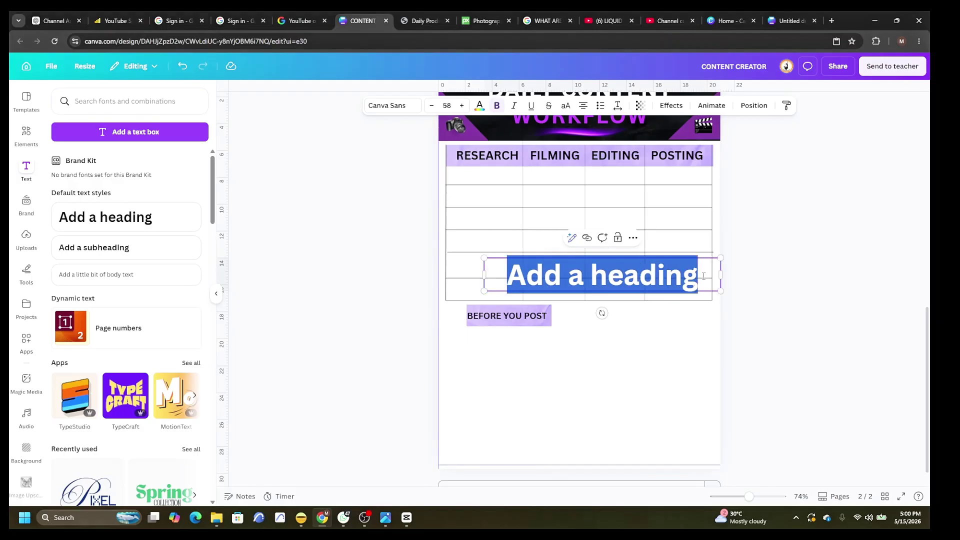
key("BackSpace")
type("HOO")
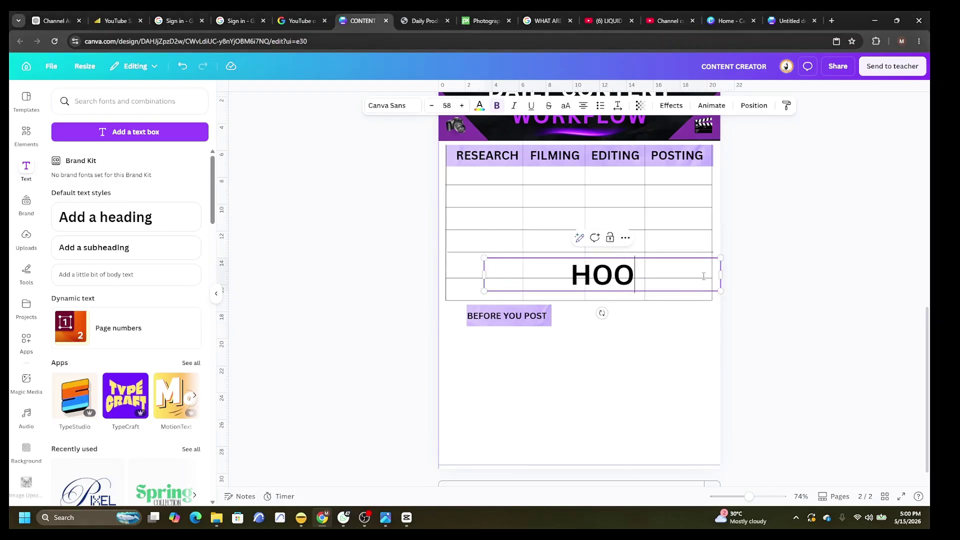
type("K")
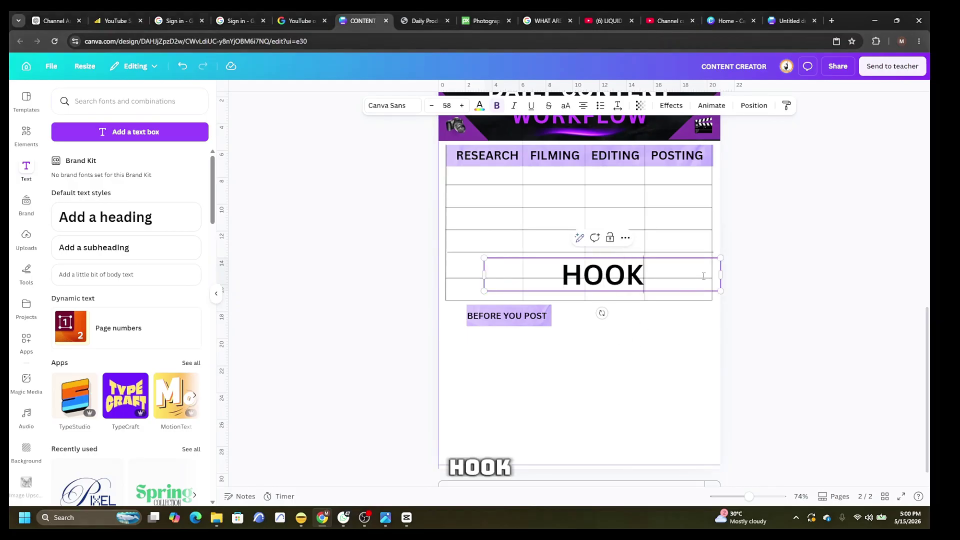
type(" IS STRONG")
left_click_drag(484, 258, 567, 270)
left_click_drag(625, 278, 613, 373)
Replace the copied heading's text with "TITLE IS CLEAR & KEYWORD RICH", shrink it to about size 19.9 and place it under "HOOK IS STRONG".
double_click(515, 358)
key("ctrl+a")
key("BackSpace")
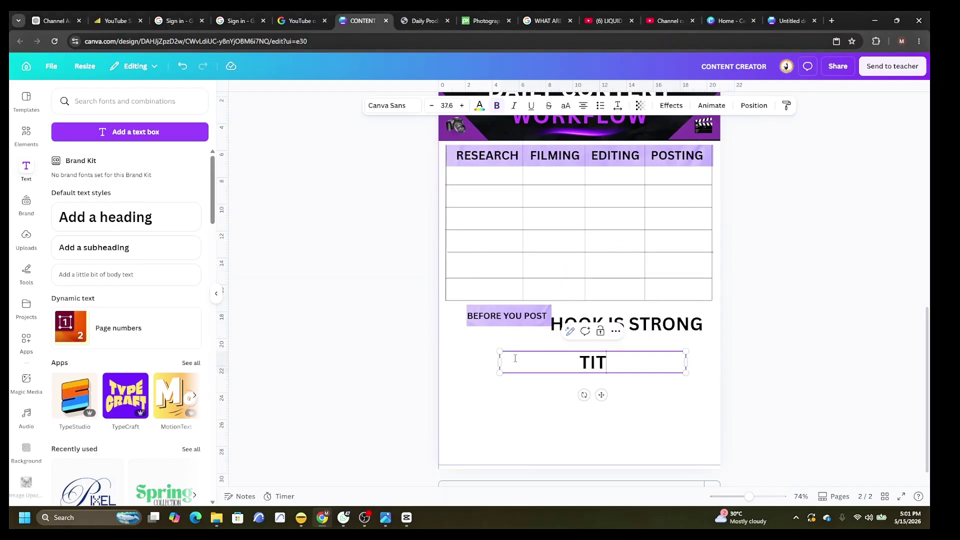
type("TITLE IS CLEAR")
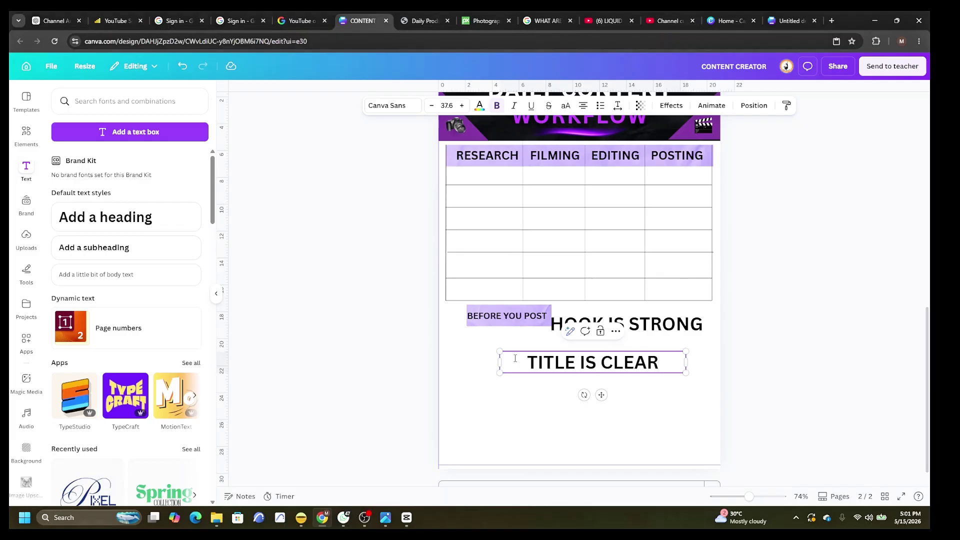
type(" & KEYWORD RICH")
left_click_drag(686, 362, 805, 368)
left_click_drag(500, 371, 690, 372)
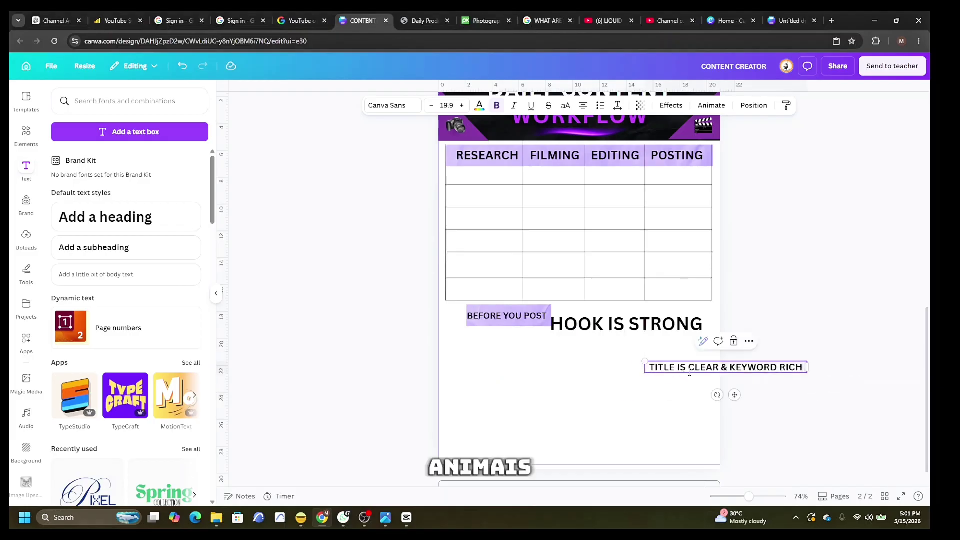
left_click_drag(735, 395, 628, 370)
Paste copies of the checklist line and reword them "THUMBNAIL IS EYE CATCHING", "DESCRIPTION IS OPTIMIZED", "TAGS/HASHTAGS ADDED" and "PROOFREAD & READY TO PUBLISH".
key("ctrl+v")
type("THUM")
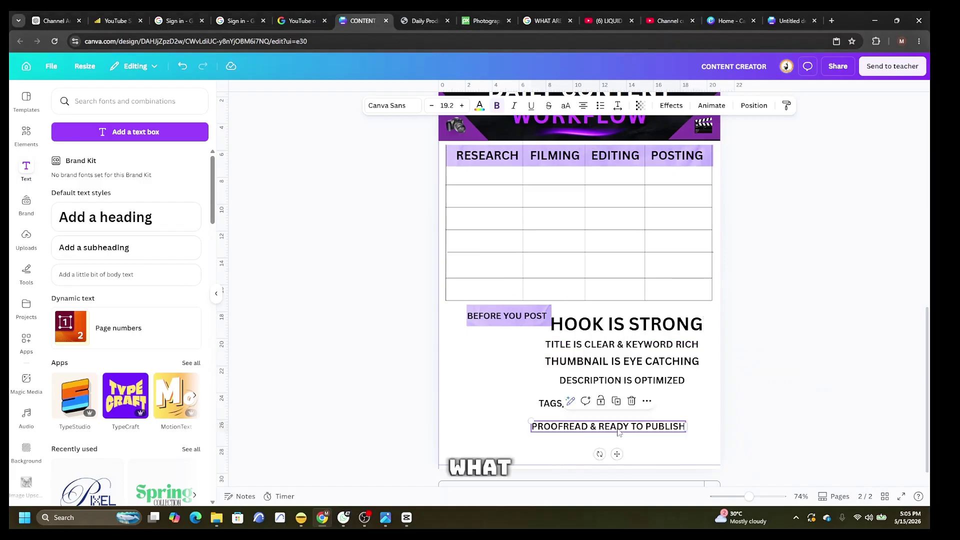
Reduce "HOOK IS STRONG" to size 20.9 and stack it with "TITLE IS CLEAR & KEYWORD RICH" beneath the "BEFORE YOU POST" title.
left_click(630, 328)
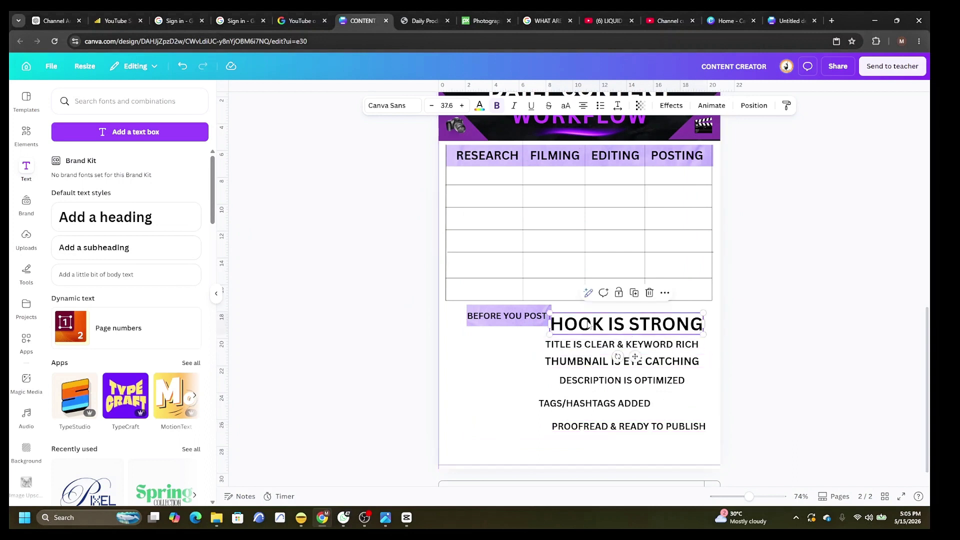
left_click_drag(550, 313, 462, 331)
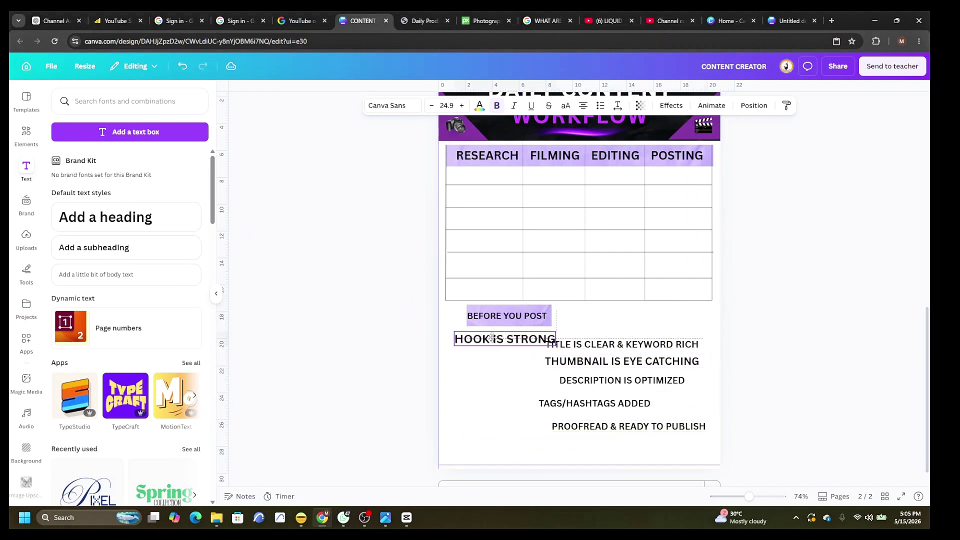
left_click(620, 345)
left_click_drag(620, 345, 533, 352)
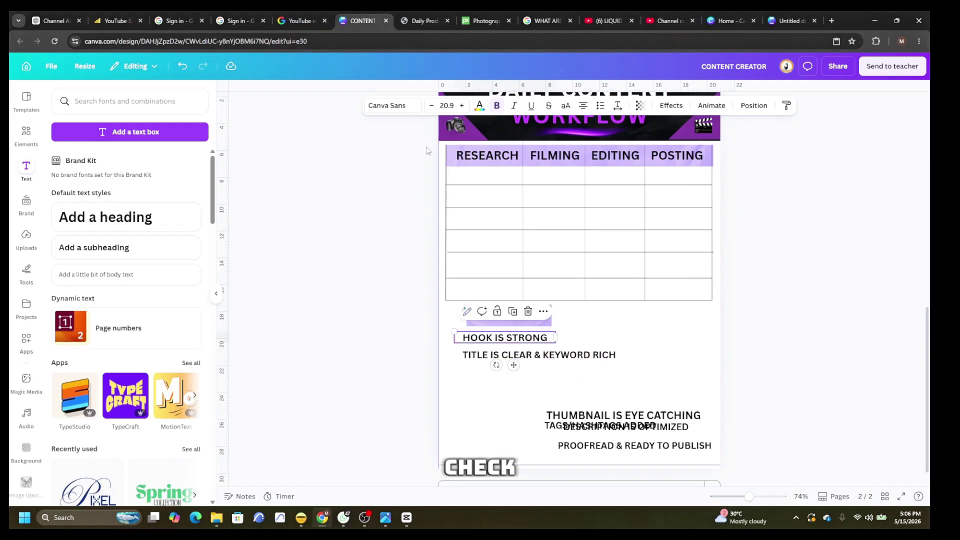
left_click(442, 111)
type("21.9")
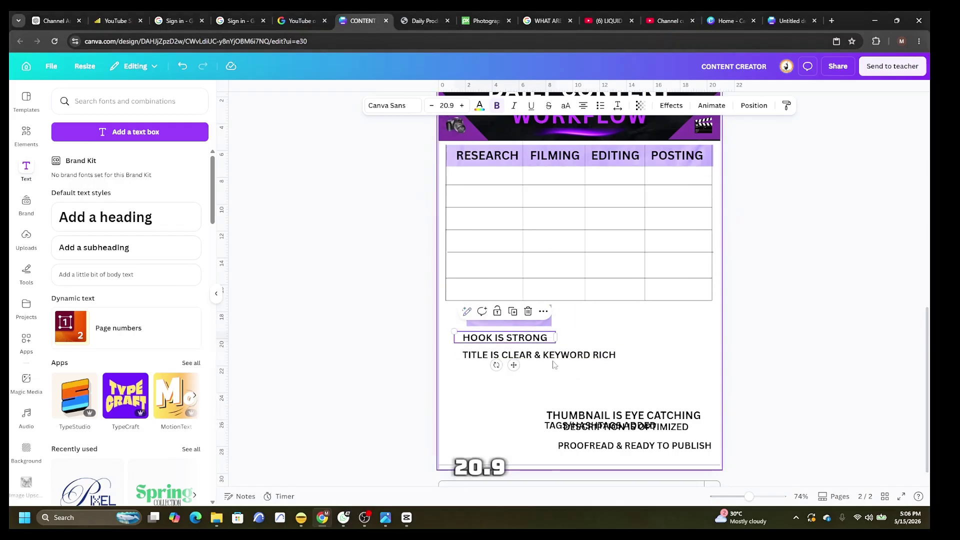
Move the thumbnail, description, tags and proofread lines into the left-hand checklist column beneath "TITLE IS CLEAR & KEYWORD RICH".
left_click(611, 417)
left_click_drag(610, 417, 529, 371)
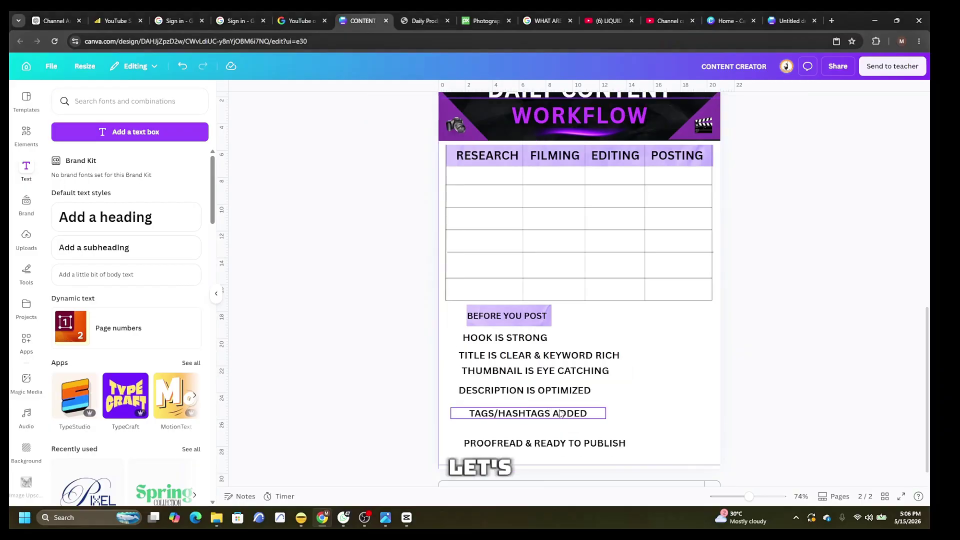
left_click(523, 443)
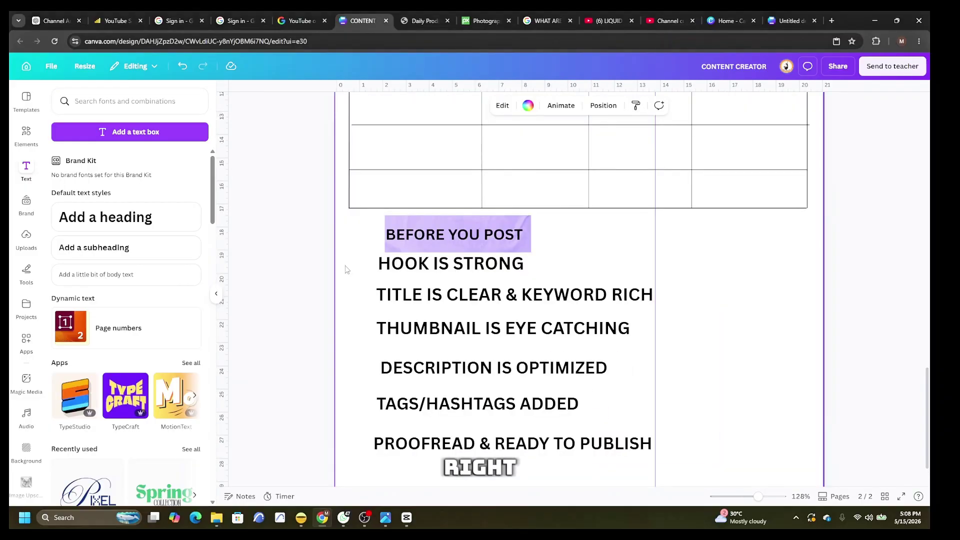
Add the recently used rounded square outline, shrink it to checkbox size and place it in front of "HOOK IS STRONG".
left_click(26, 140)
scroll(149, 230, "down", 5)
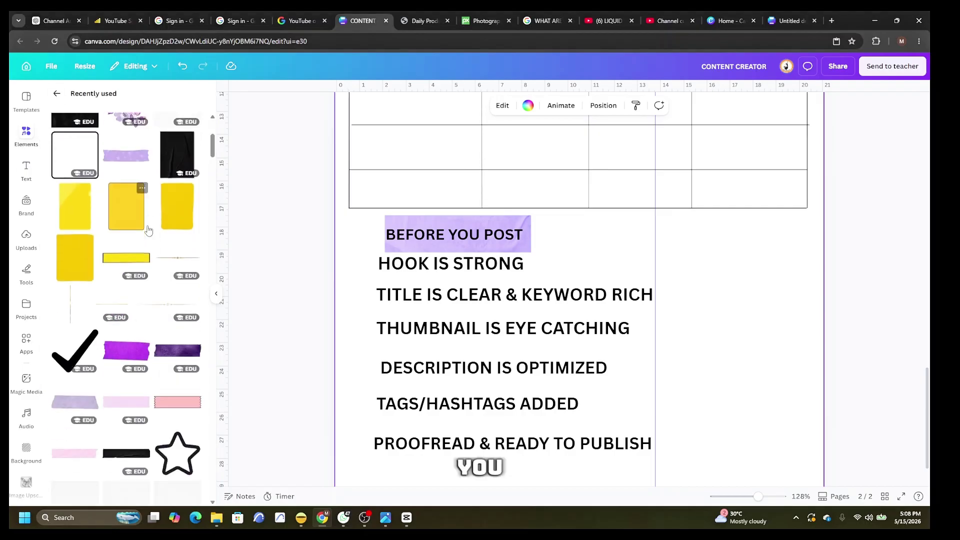
scroll(149, 229, "up", 3)
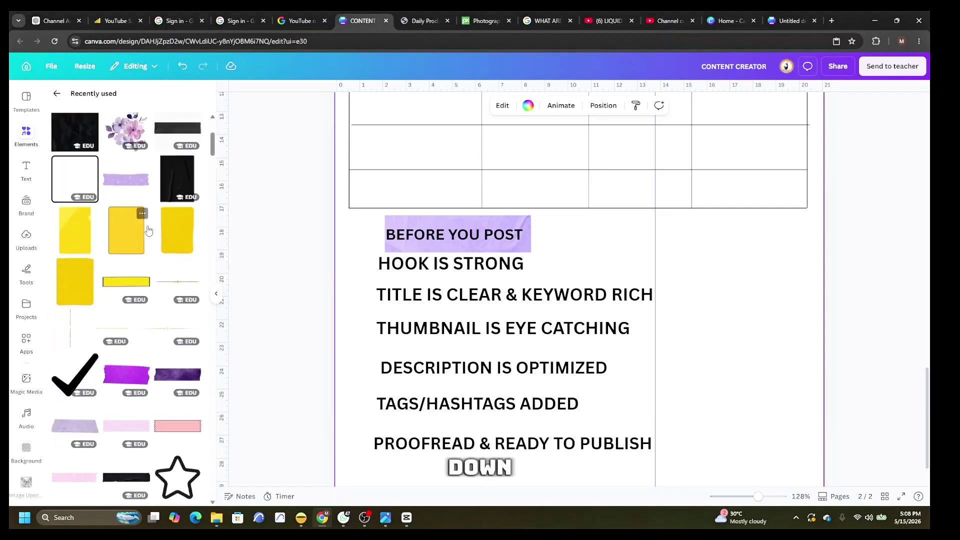
left_click(79, 182)
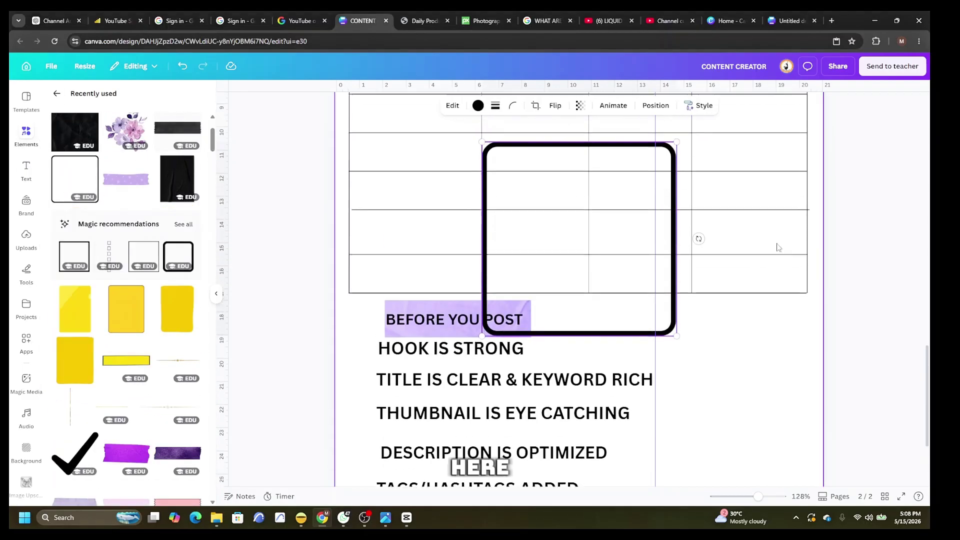
left_click_drag(482, 153, 376, 390)
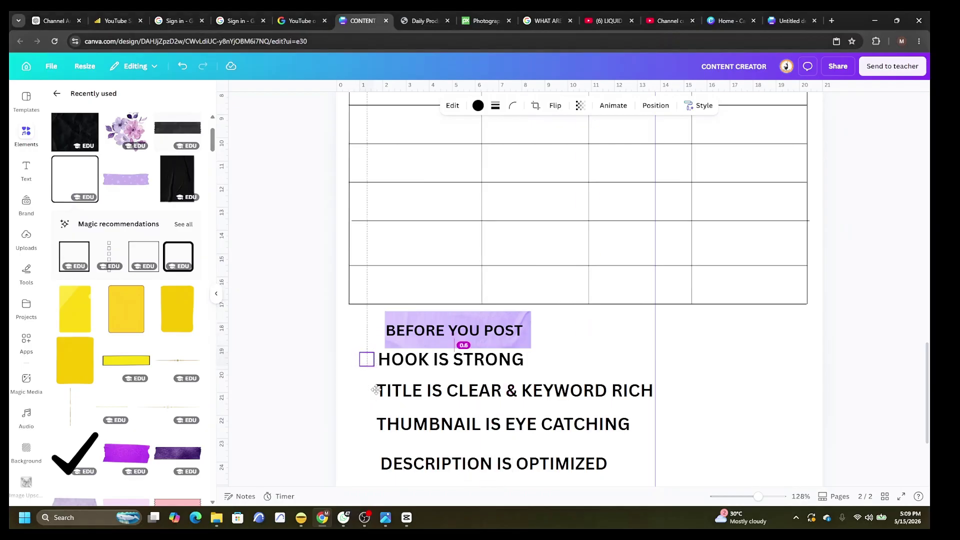
Duplicate the checkbox and place one copy in front of each of the other five checklist lines, from title to proofread.
scroll(376, 390, "down", 3)
right_click(364, 220)
left_click(403, 286)
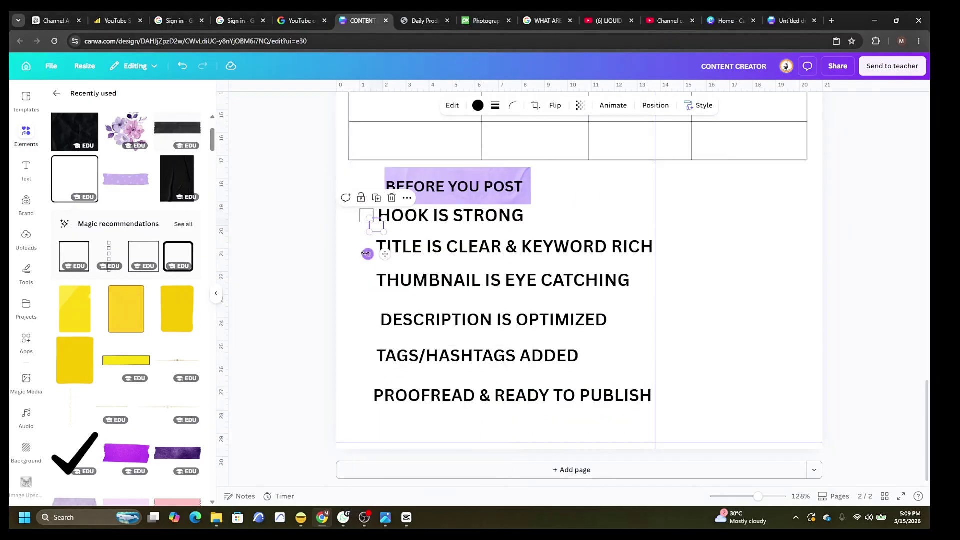
left_click_drag(384, 254, 367, 328)
right_click(371, 289)
left_click(398, 313)
right_click(368, 328)
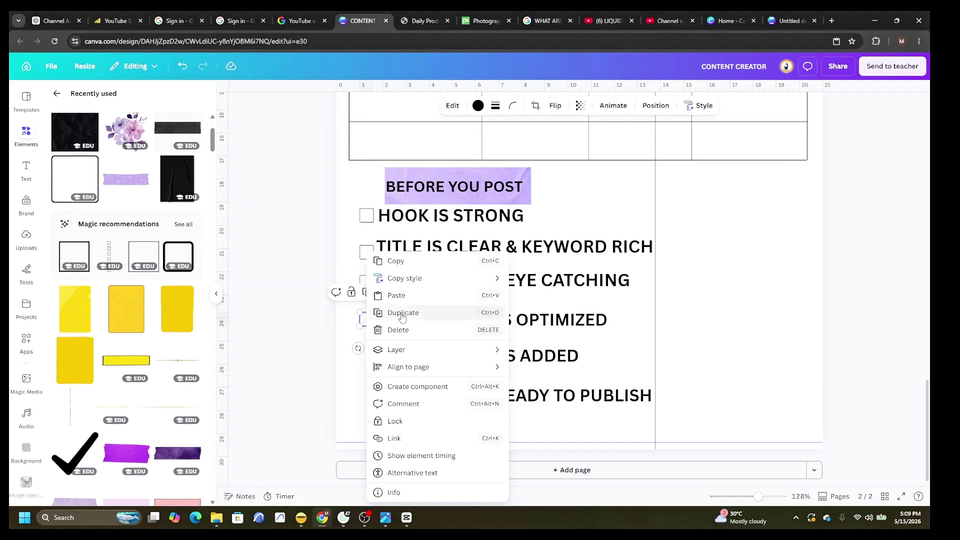
left_click(402, 314)
right_click(369, 360)
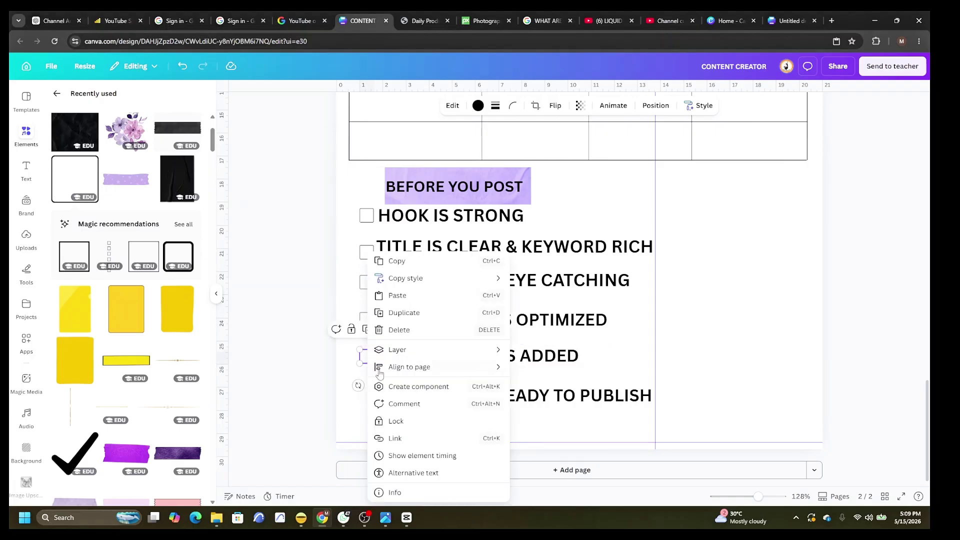
left_click(411, 318)
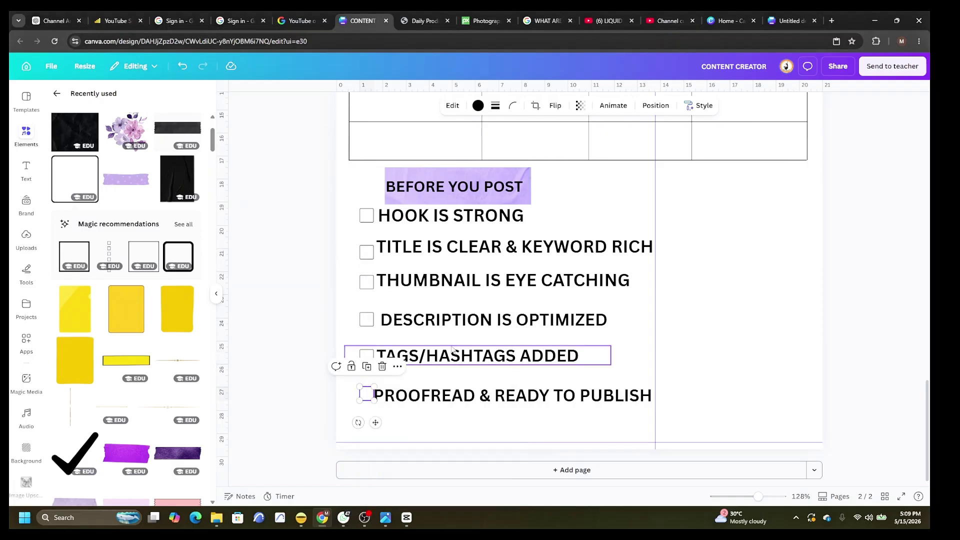
left_click(247, 326)
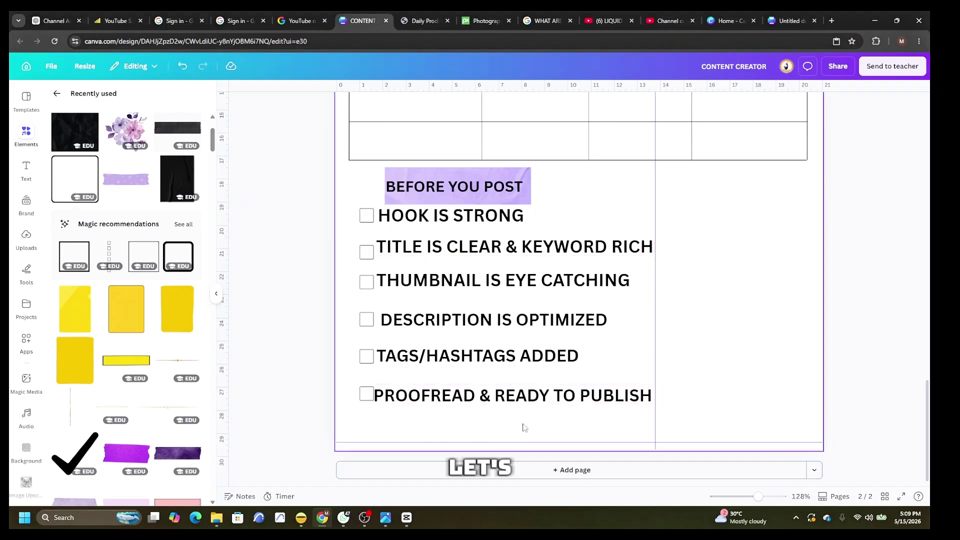
Select the six checklist text lines together and open their position options.
left_click(544, 421)
left_click_drag(545, 413, 547, 249)
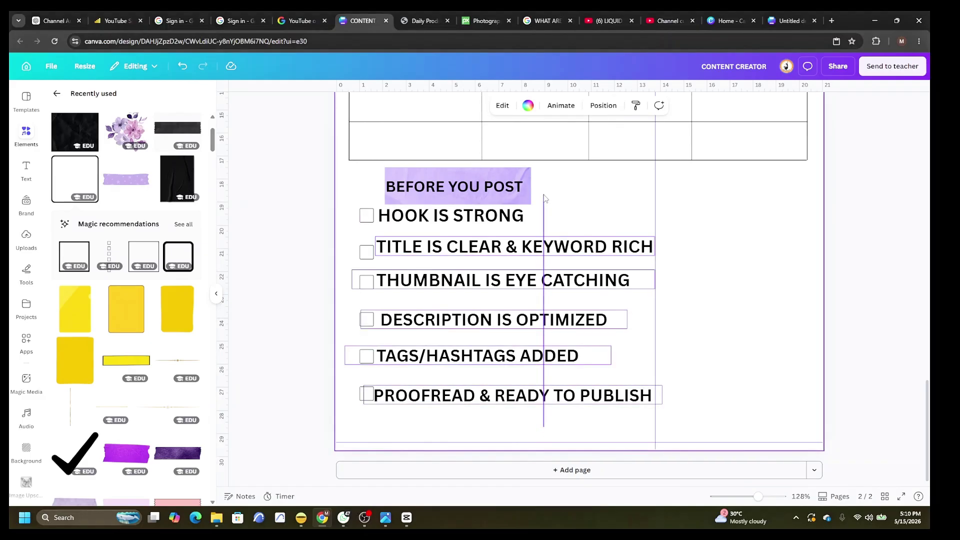
left_click_drag(545, 198, 531, 220)
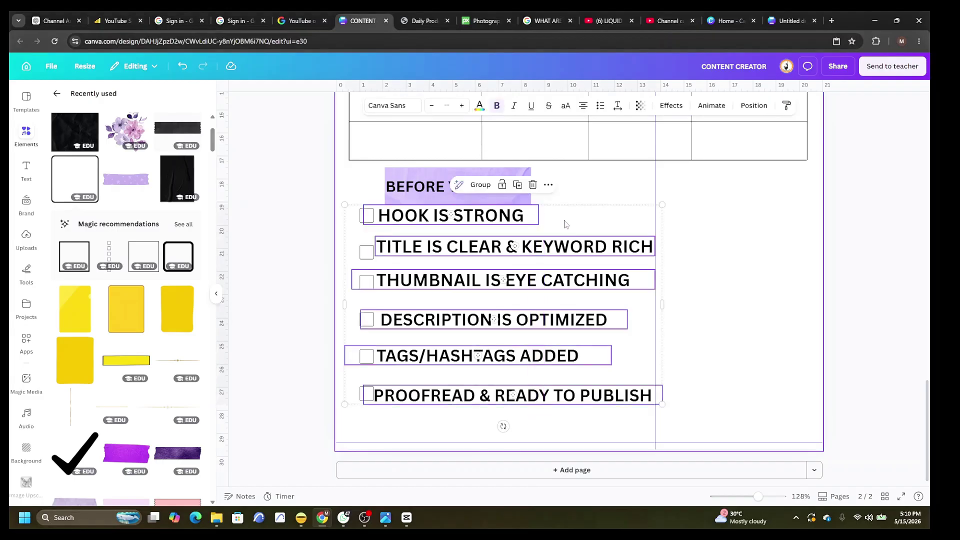
left_click(754, 105)
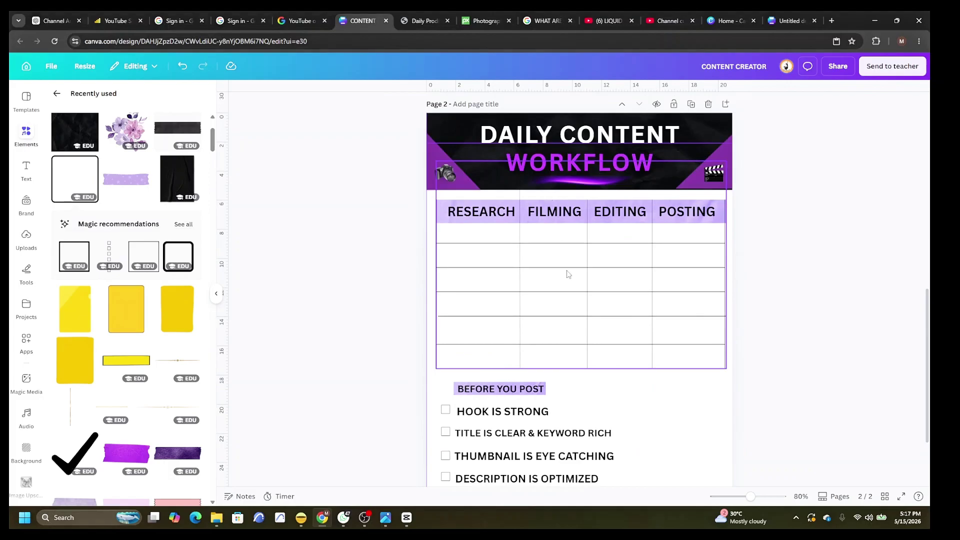
Add a line shape, turn it vertical beside the checklist and set its stroke weight to 1.
scroll(568, 274, "down", 2)
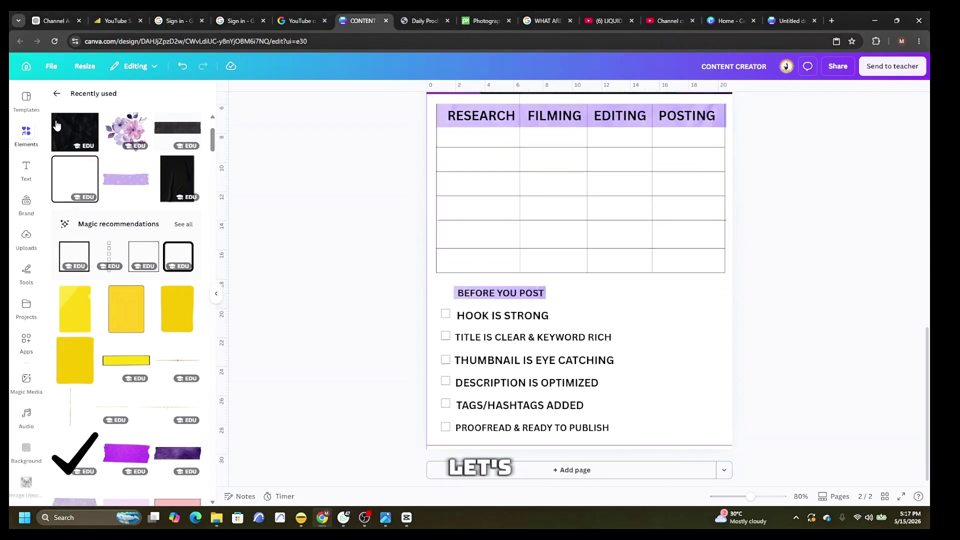
left_click(57, 94)
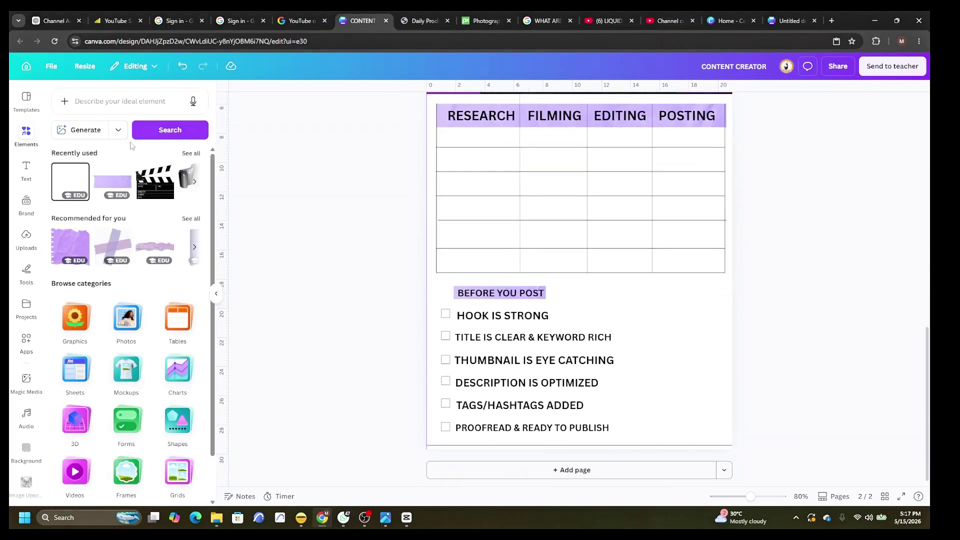
left_click(107, 104)
type("LINE")
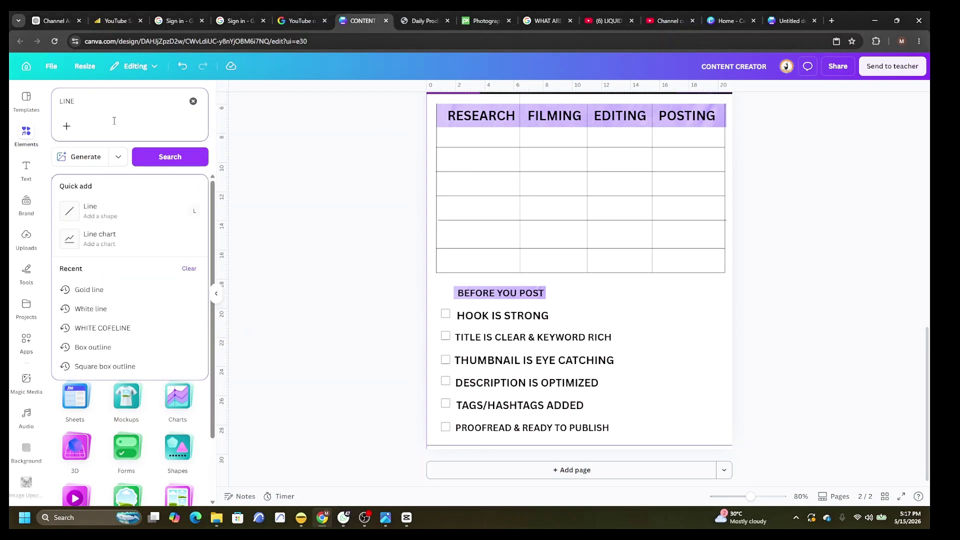
left_click(98, 218)
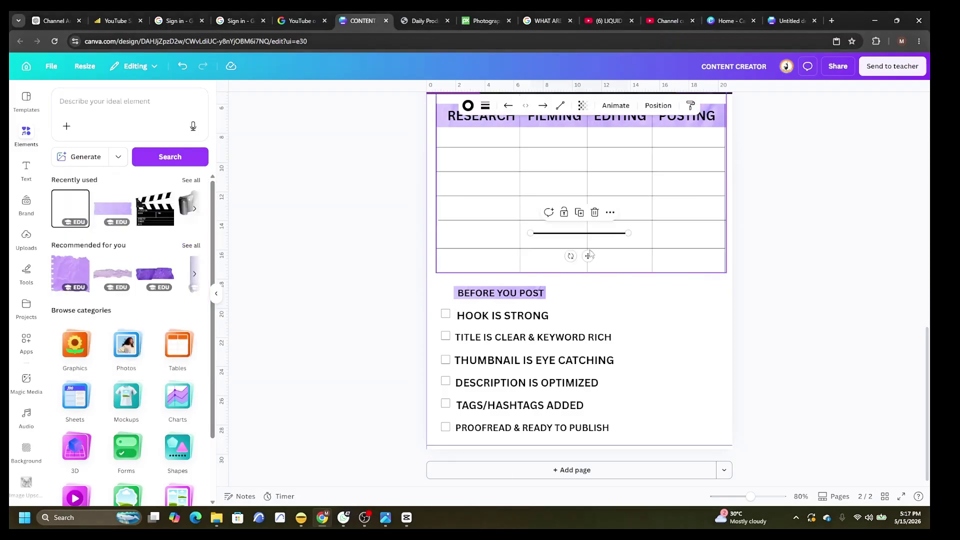
left_click_drag(588, 256, 686, 371)
left_click(486, 106)
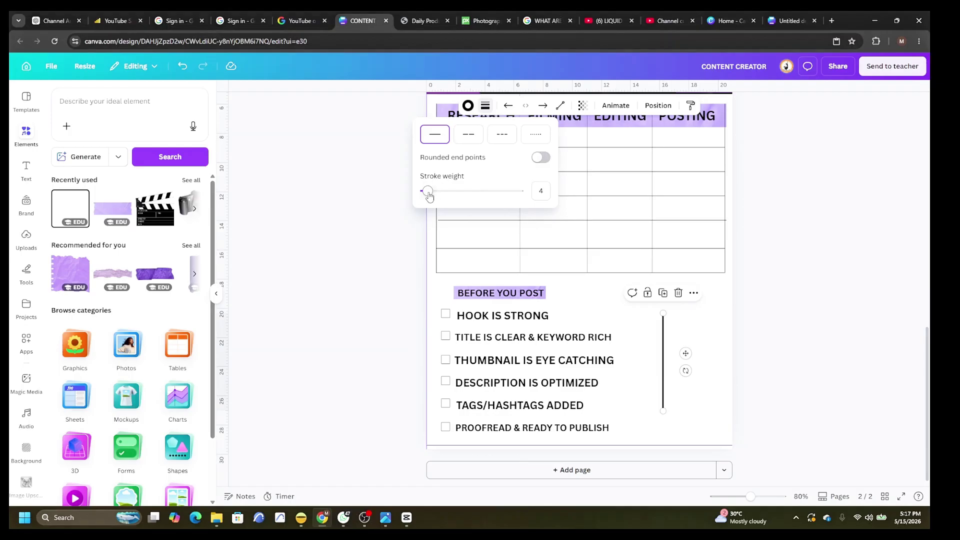
left_click_drag(429, 196, 425, 196)
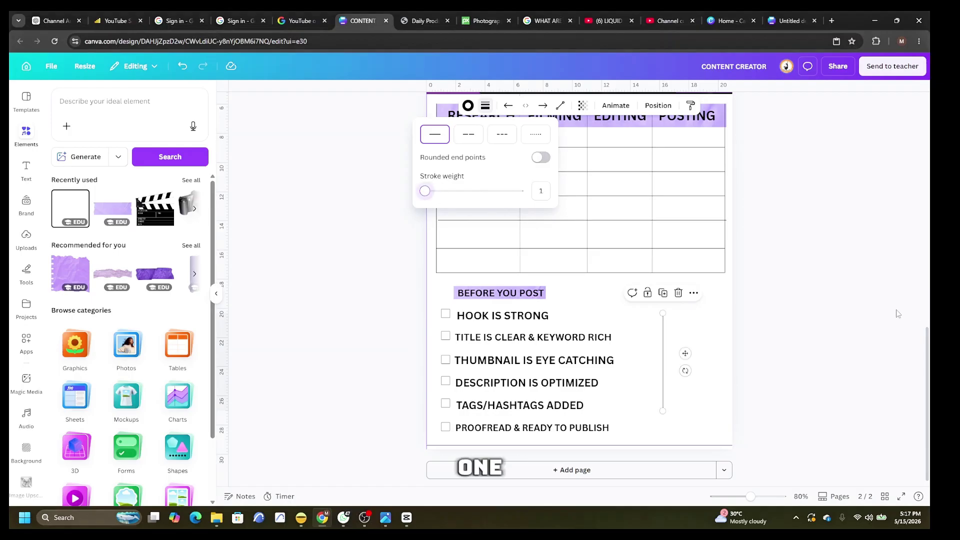
key("Escape")
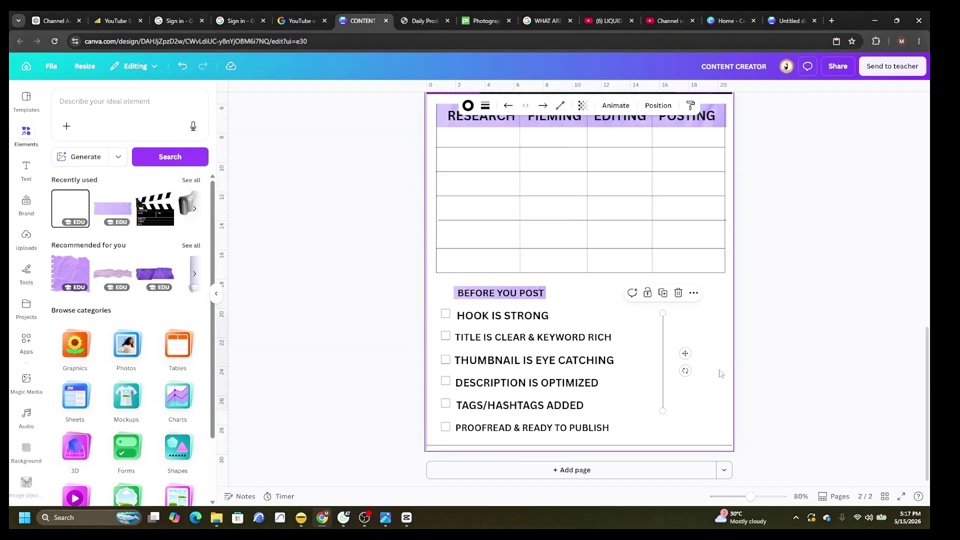
Move the vertical line against the checklist's right side and extend it from the "BEFORE YOU POST" title to below the proofread line.
left_click_drag(685, 353, 639, 376)
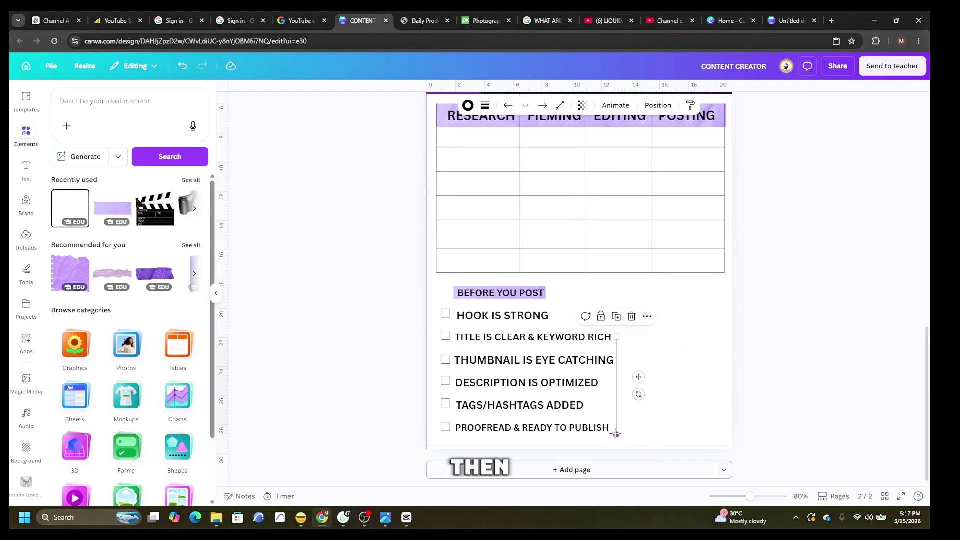
left_click_drag(616, 435, 617, 444)
left_click_drag(616, 331, 617, 286)
left_click(628, 382)
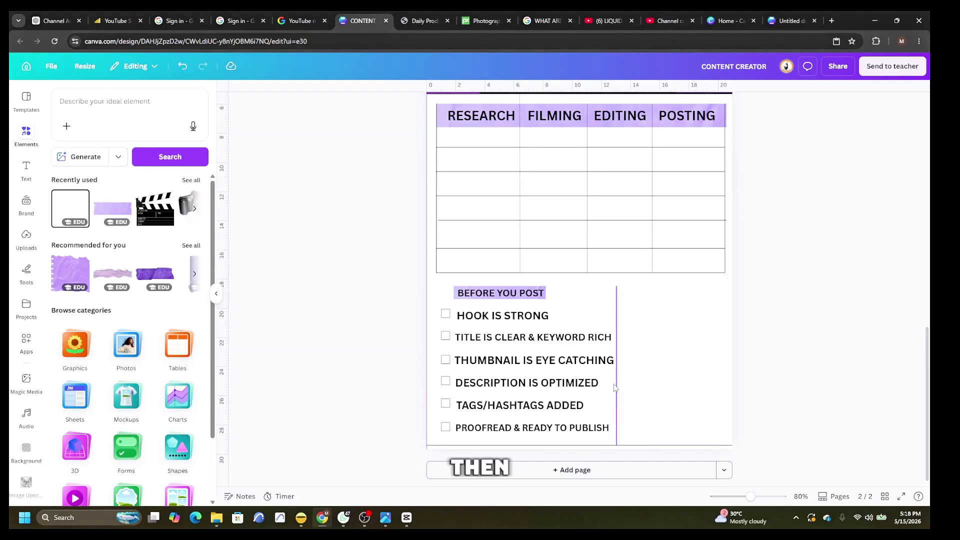
Duplicate the vertical line and place the copy along the checklist's left side, in line with the table's left edge.
right_click(617, 388)
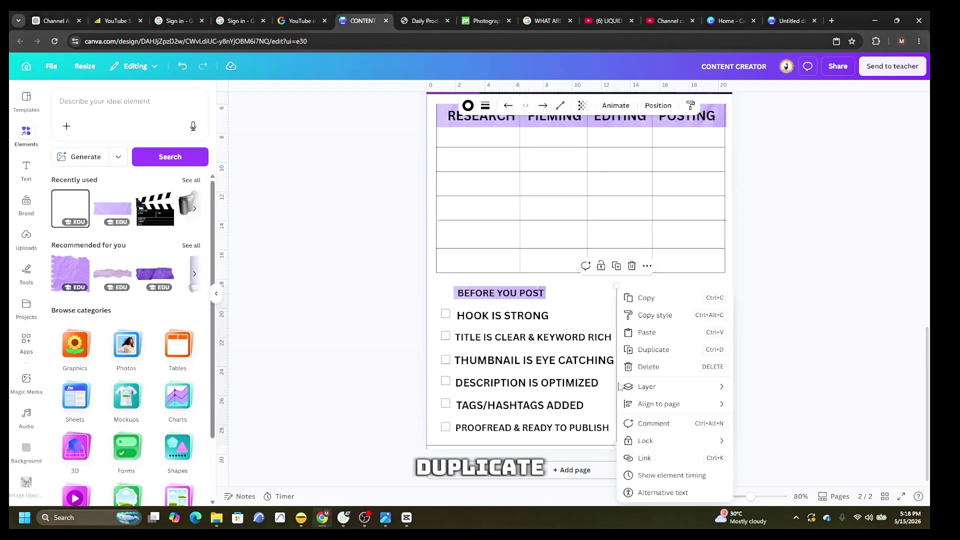
left_click(654, 350)
left_click_drag(645, 363, 455, 357)
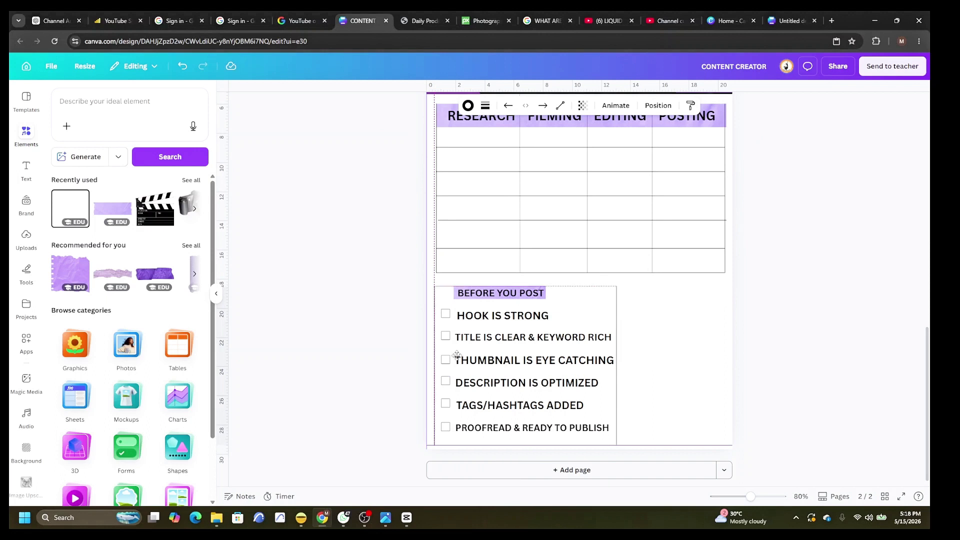
Duplicate the right-hand line, rotate the copy to horizontal and fit it above "BEFORE YOU POST" between the two vertical lines.
right_click(618, 334)
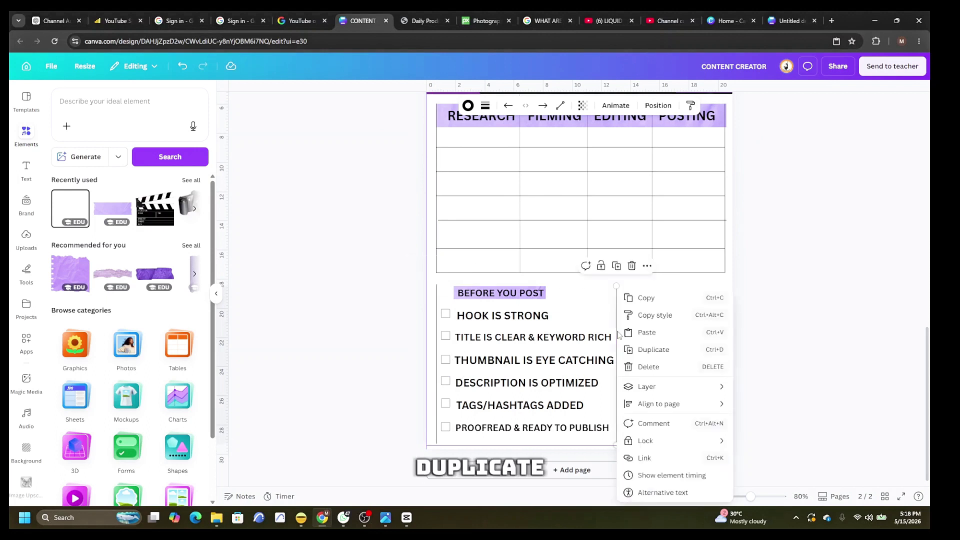
left_click(654, 349)
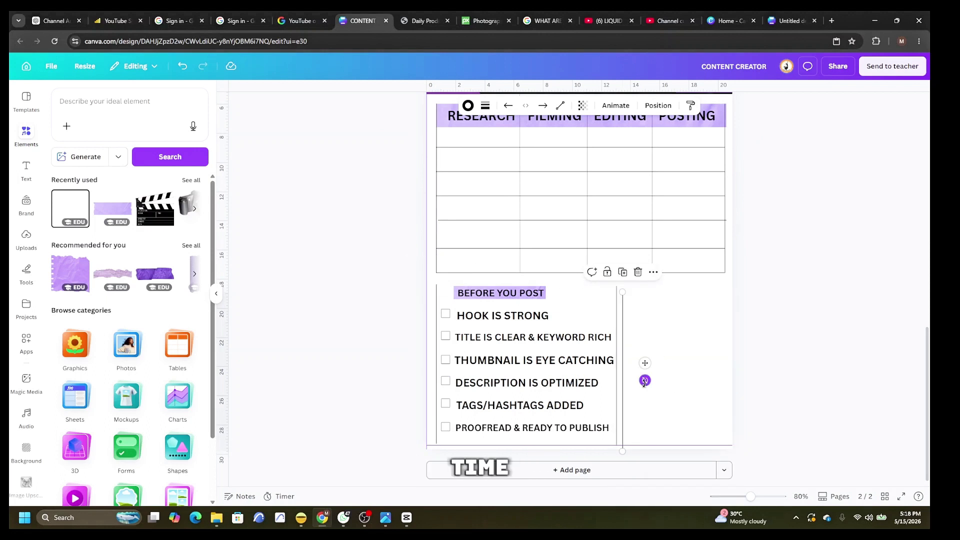
left_click_drag(645, 381, 634, 318)
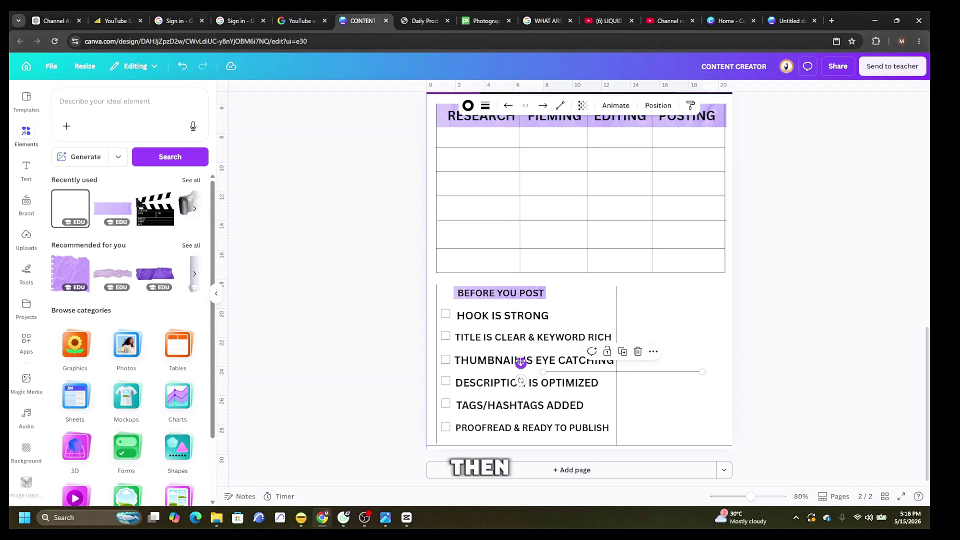
left_click_drag(521, 363, 425, 276)
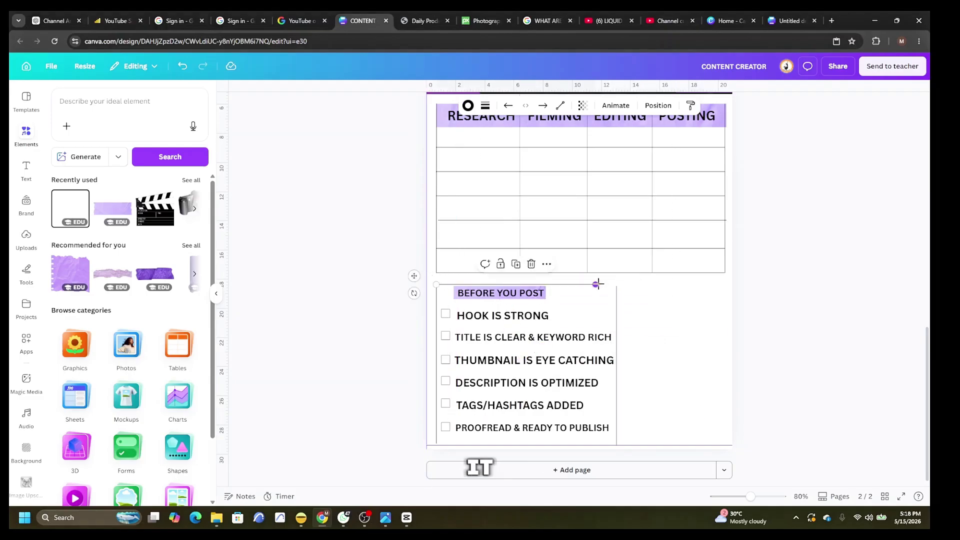
left_click_drag(599, 284, 617, 284)
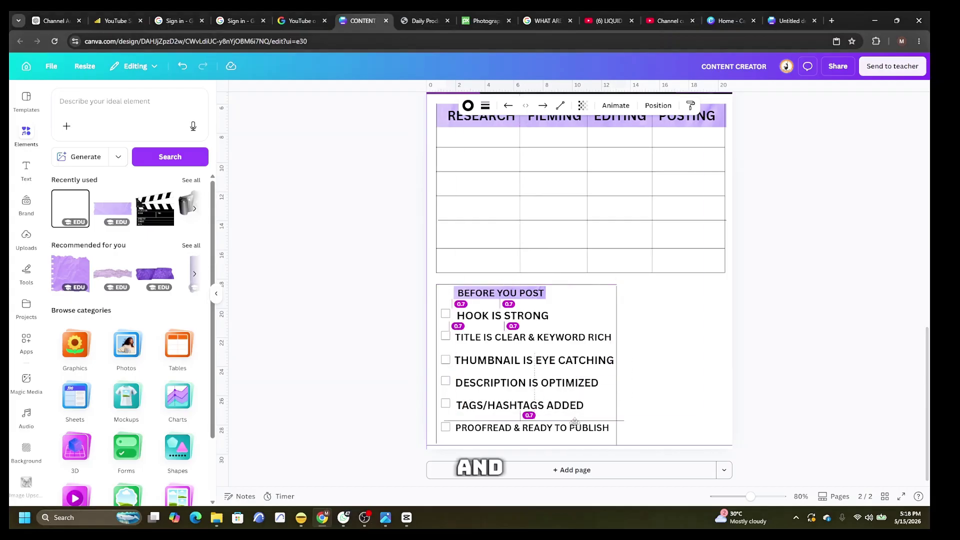
Place a copy of the horizontal line beneath the proofread line and trim the left vertical line to close the checklist box.
left_click(525, 444)
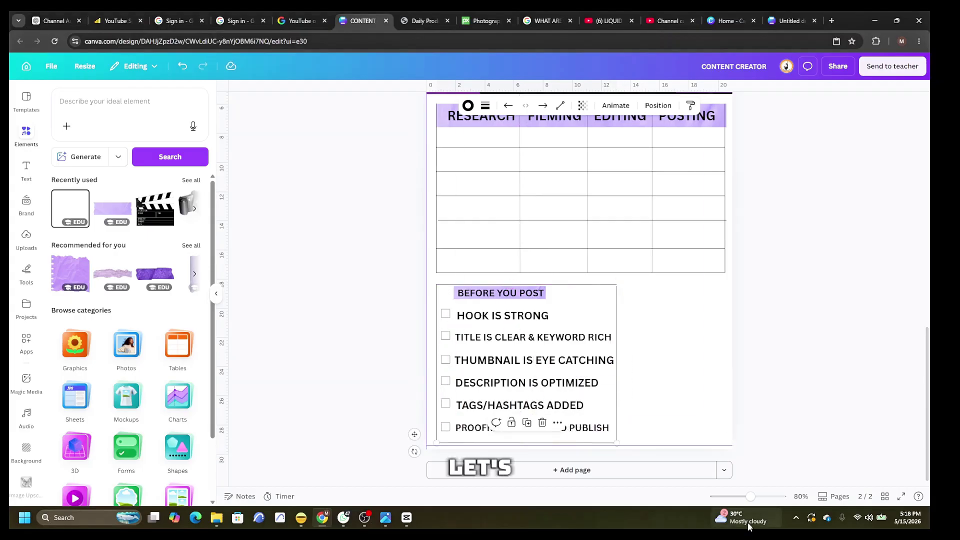
left_click_drag(750, 499, 765, 496)
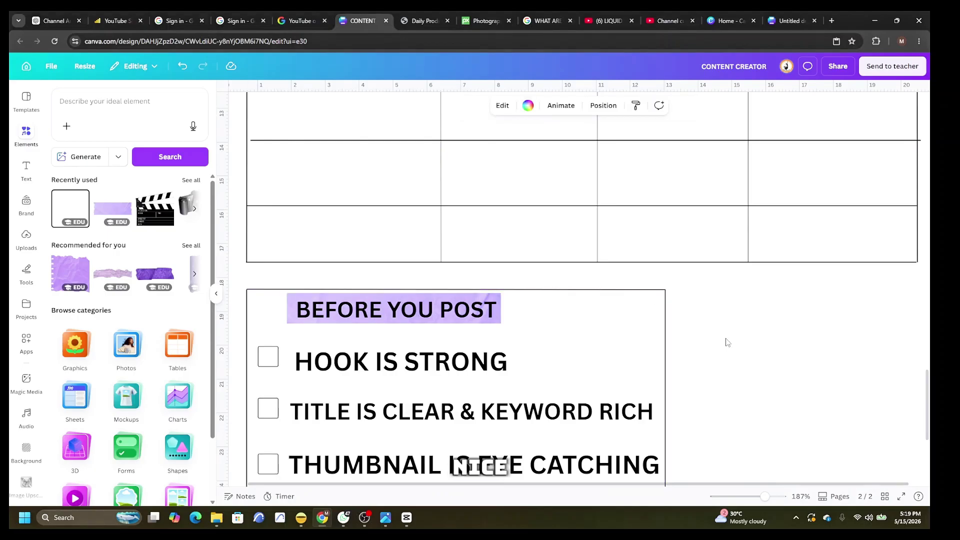
scroll(245, 425, "down", 5)
left_click_drag(245, 426, 247, 415)
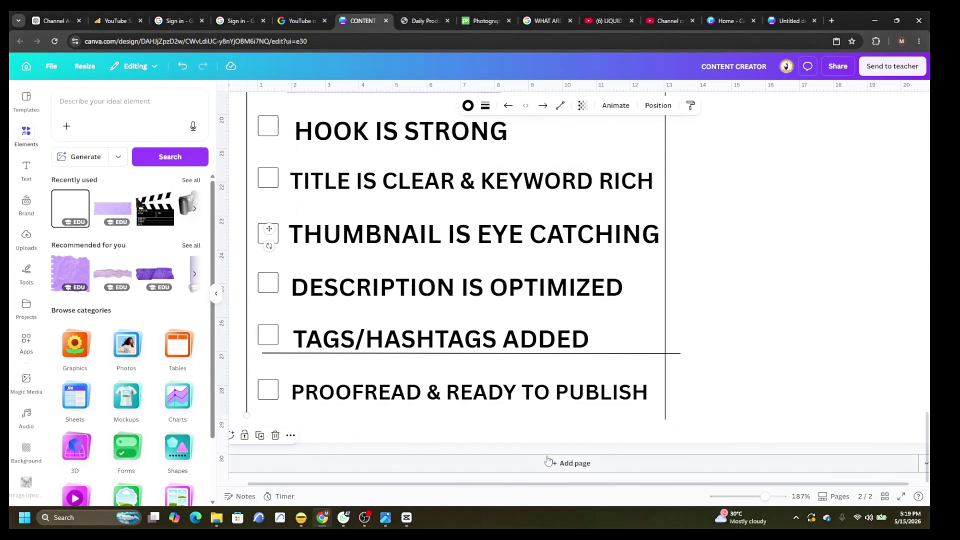
left_click_drag(490, 357, 474, 415)
left_click(753, 398)
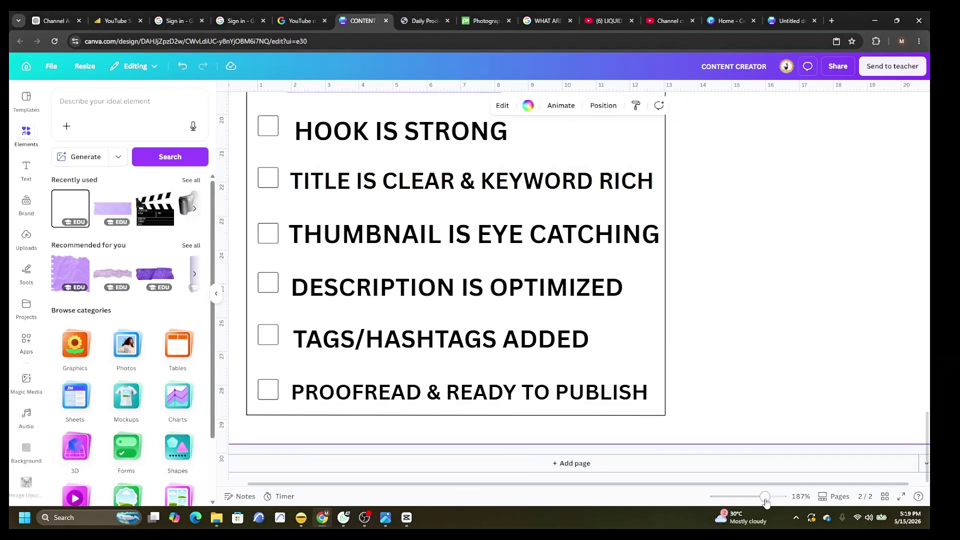
Set the transparency of the checklist box's right border line to 19 and its top border line to 21.
left_click_drag(765, 501, 755, 501)
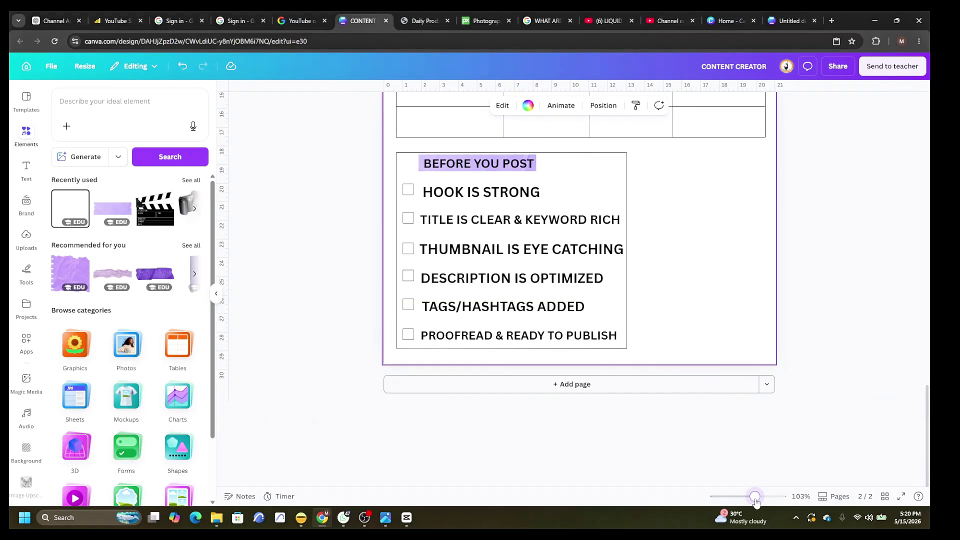
left_click(626, 192)
scroll(588, 120, "up", 2)
left_click(583, 106)
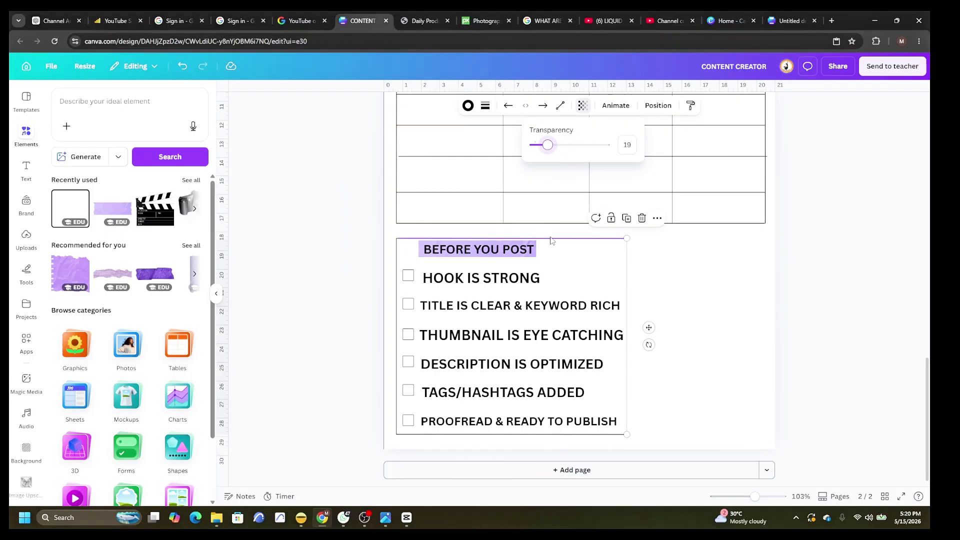
mouse_move(548, 157)
left_mouse_down()
mouse_move(563, 156)
mouse_move(550, 159)
left_mouse_up()
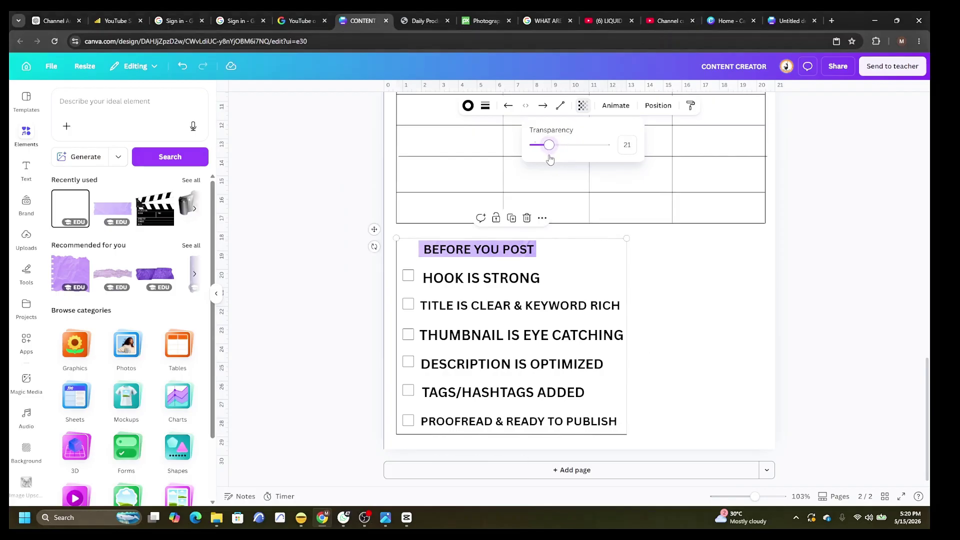
Set the transparency of the checklist box's left border line to 27.
left_click(399, 274)
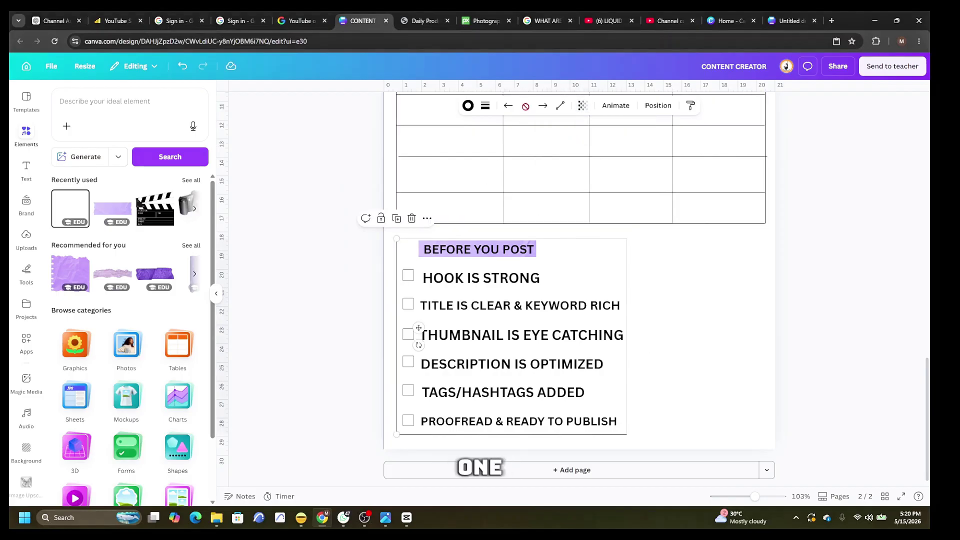
left_click(582, 106)
left_click_drag(604, 147, 552, 146)
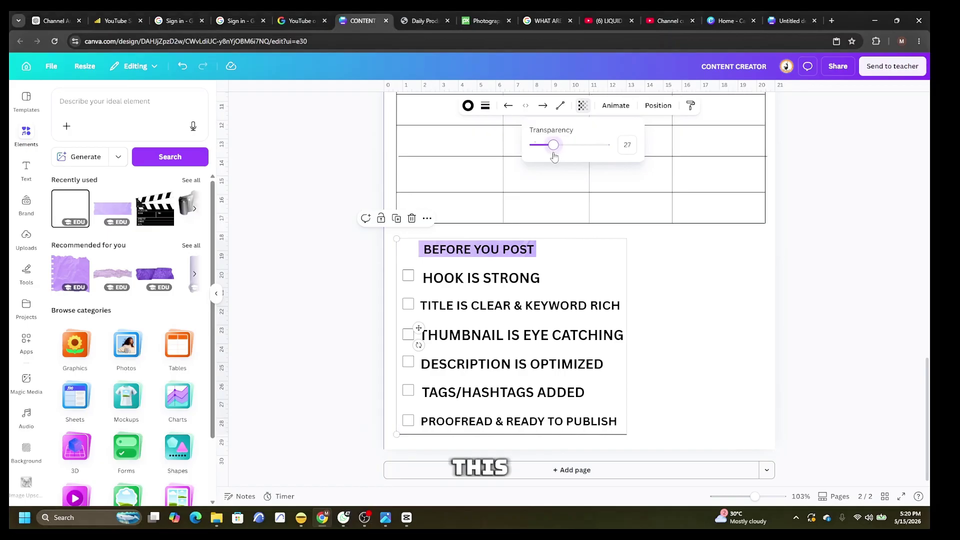
left_click(693, 313)
Add a heading text box to the planner page and make it read "NOTES".
scroll(694, 313, "up", 2)
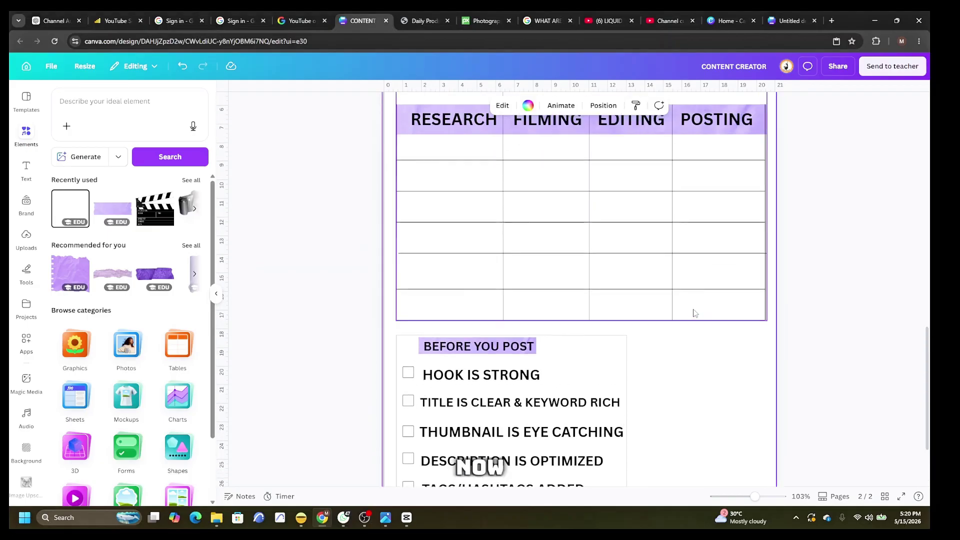
scroll(693, 313, "up", 2)
scroll(693, 314, "down", 3)
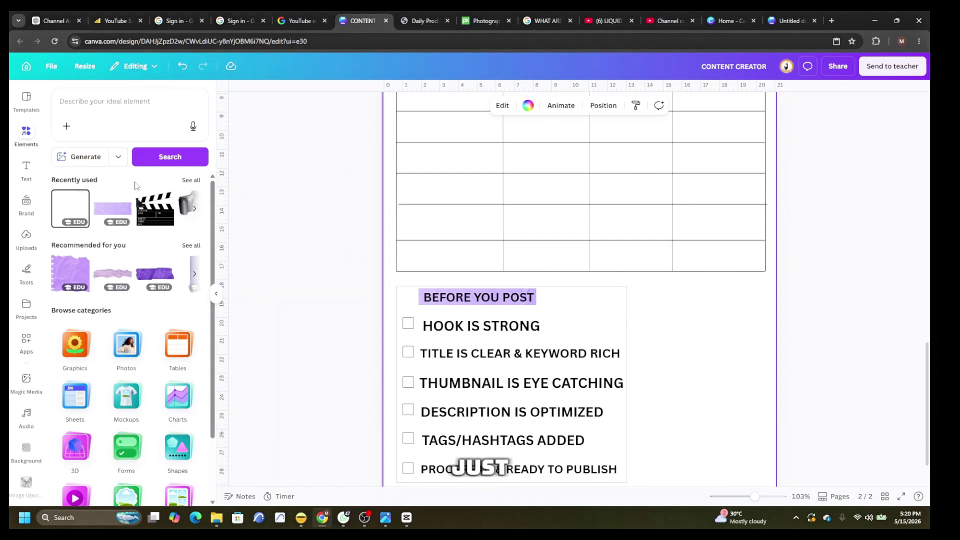
scroll(261, 268, "up", 3)
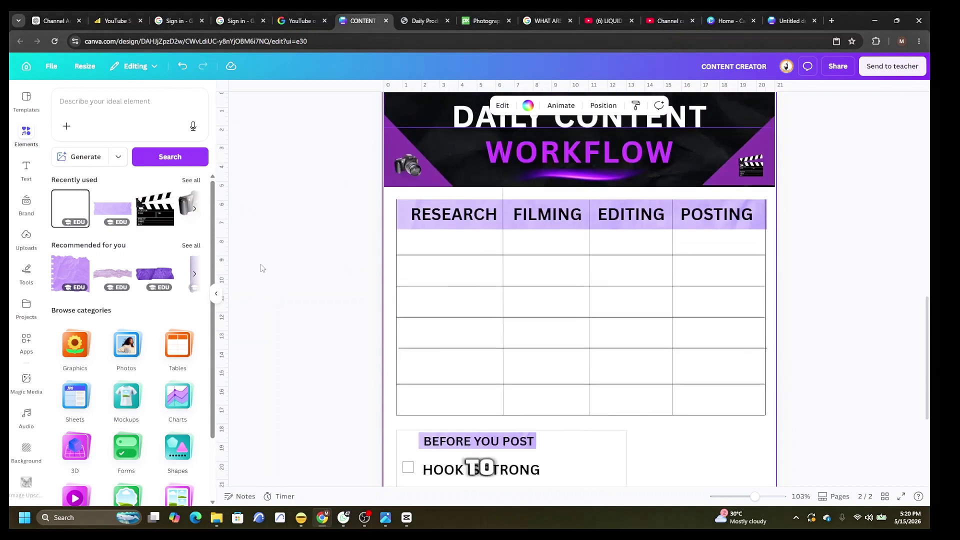
left_click(26, 170)
left_click(129, 225)
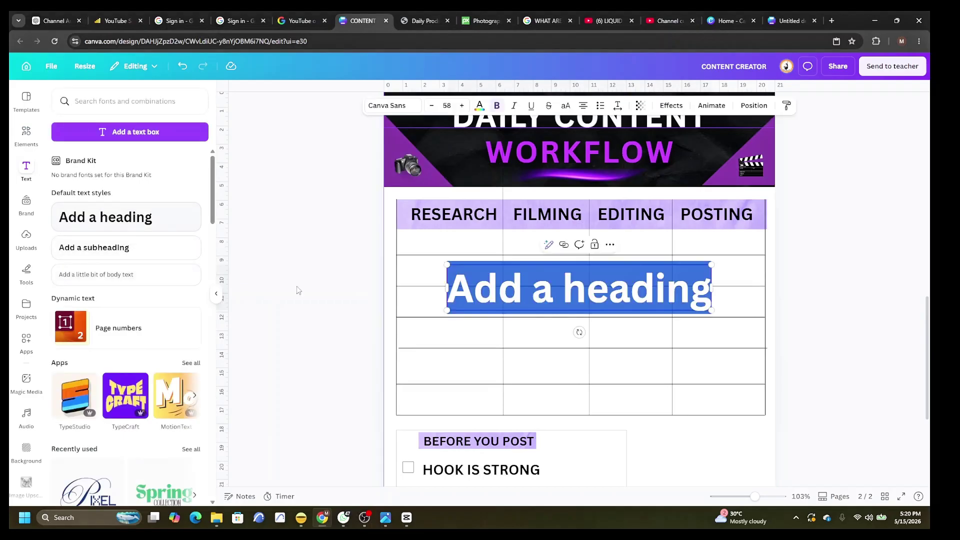
key("BackSpace")
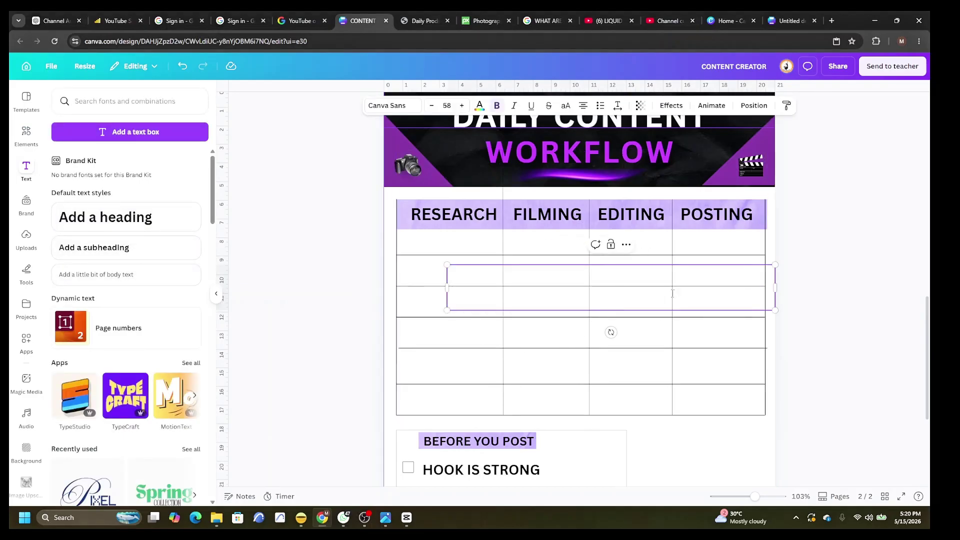
type("NOTES")
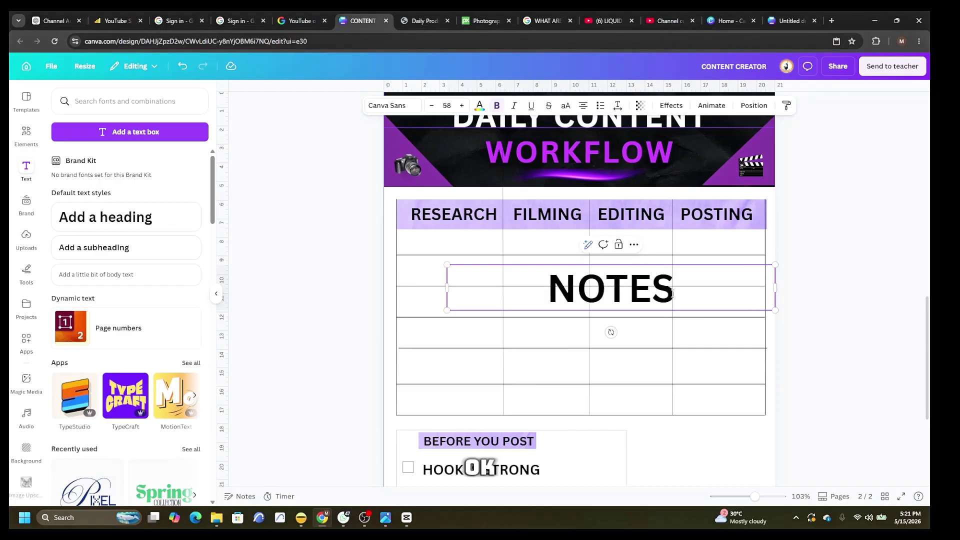
Shrink the "NOTES" heading to about size 17.7 and place it to the right of the checklist box, level with its title.
left_click_drag(447, 264, 656, 292)
scroll(836, 334, "down", 4)
scroll(836, 334, "up", 3)
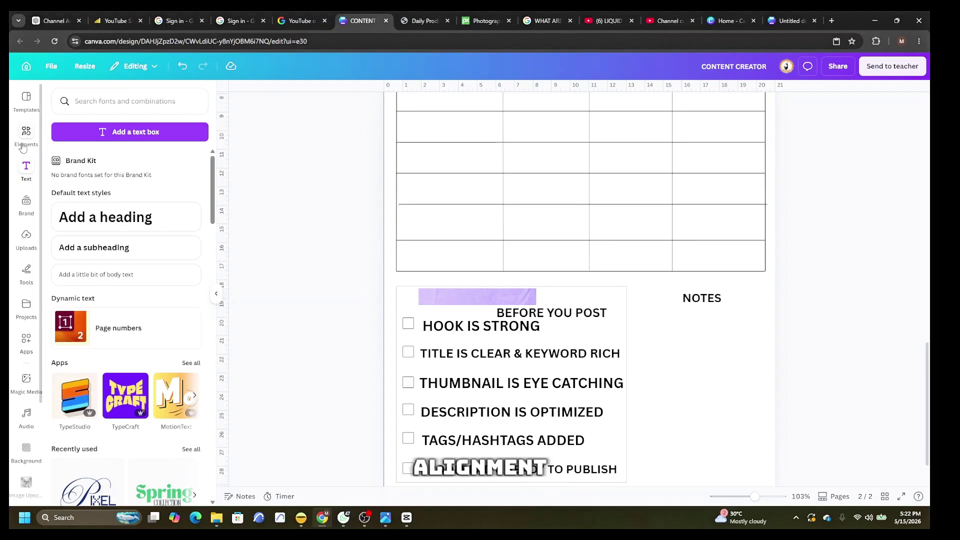
Insert the recently used lilac tape graphic, shrink it to the heading's width and set "NOTES" on top of it.
left_click(23, 147)
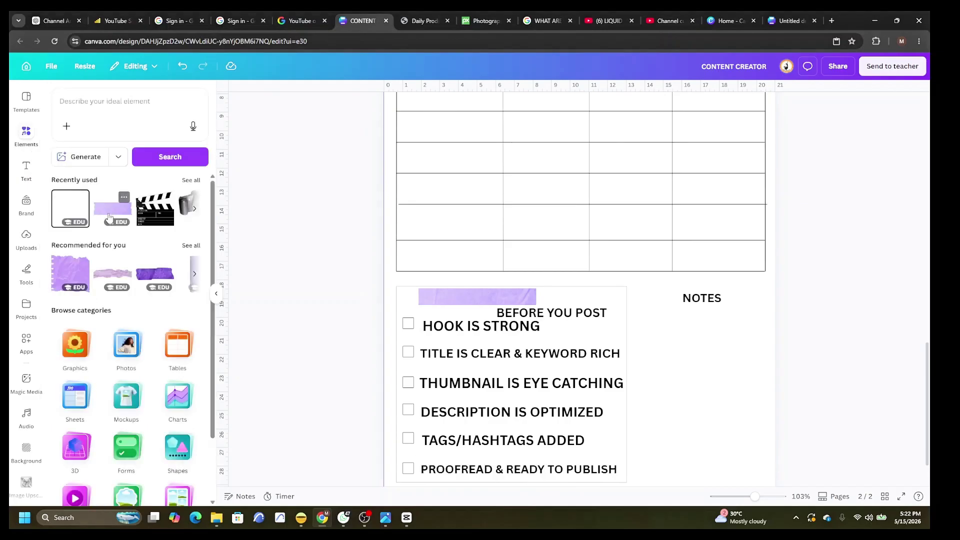
left_click(191, 180)
left_click(126, 138)
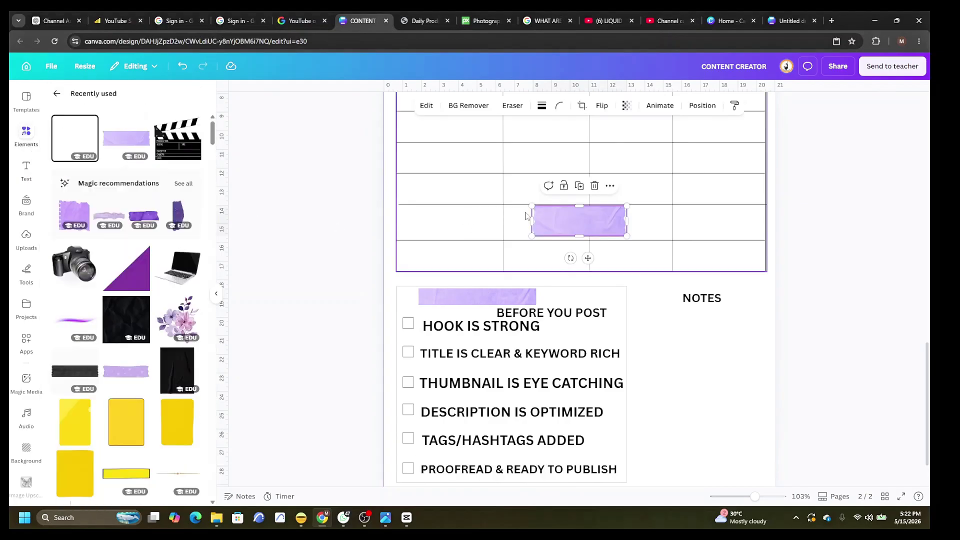
left_click_drag(530, 215, 707, 298)
left_click_drag(715, 361, 705, 300)
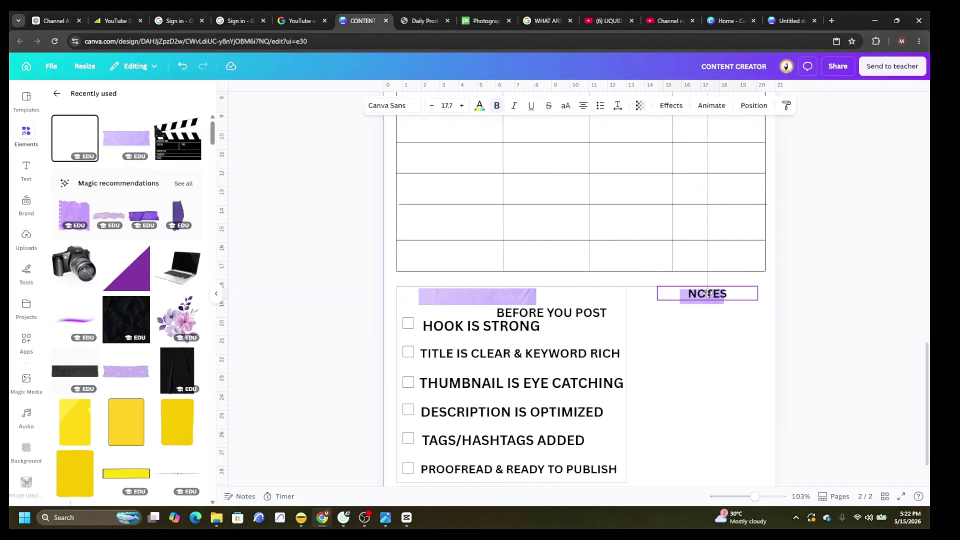
left_click(729, 363)
Lighten the tape strips behind "BEFORE YOU POST" and "NOTES" with transparency, and set the "BEFORE YOU POST" title back on its strip.
left_click(478, 297)
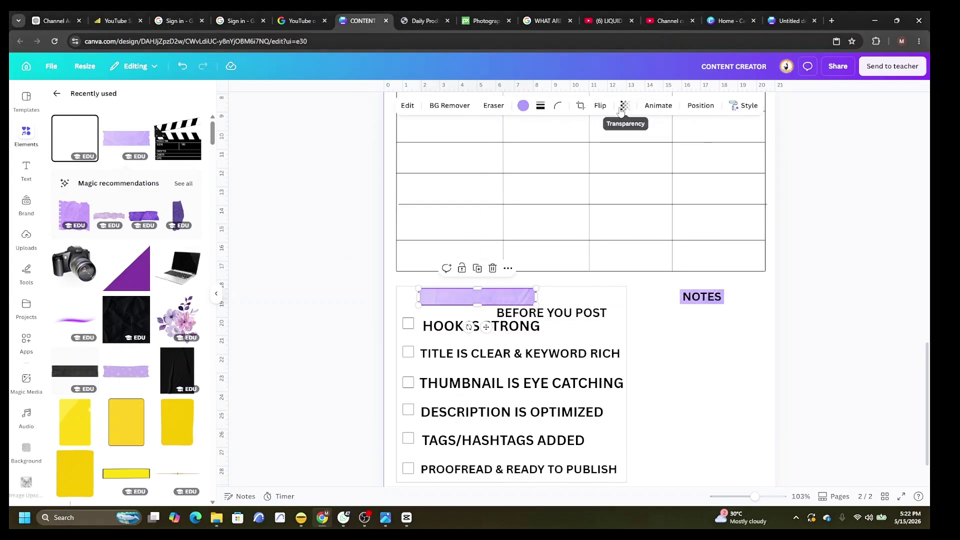
left_click(625, 105)
left_click_drag(646, 149, 620, 148)
left_click_drag(574, 311, 502, 296)
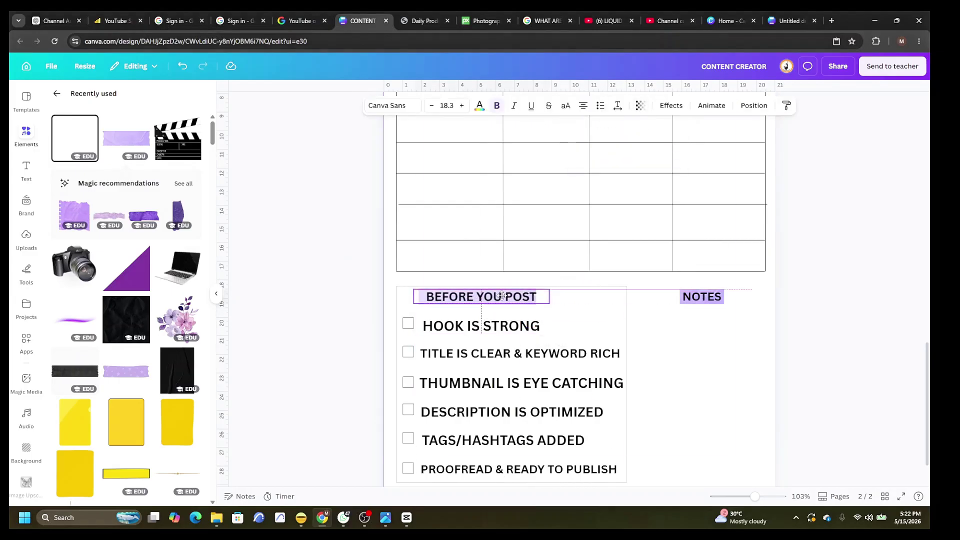
left_click(703, 296)
left_click(625, 106)
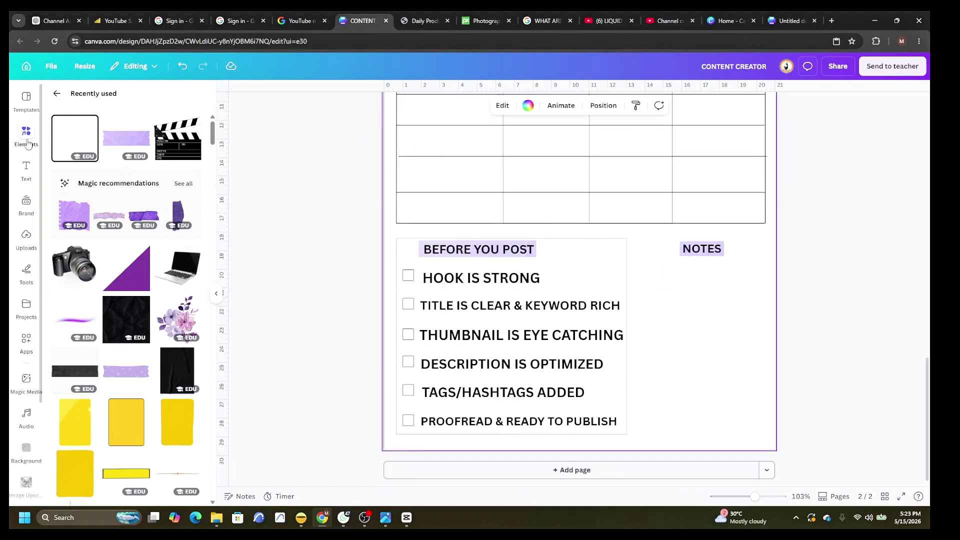
Insert a line, thin it and place it beneath the "NOTES" heading, fitted to the space beside the checklist.
left_click(27, 144)
type("line")
left_click(65, 208)
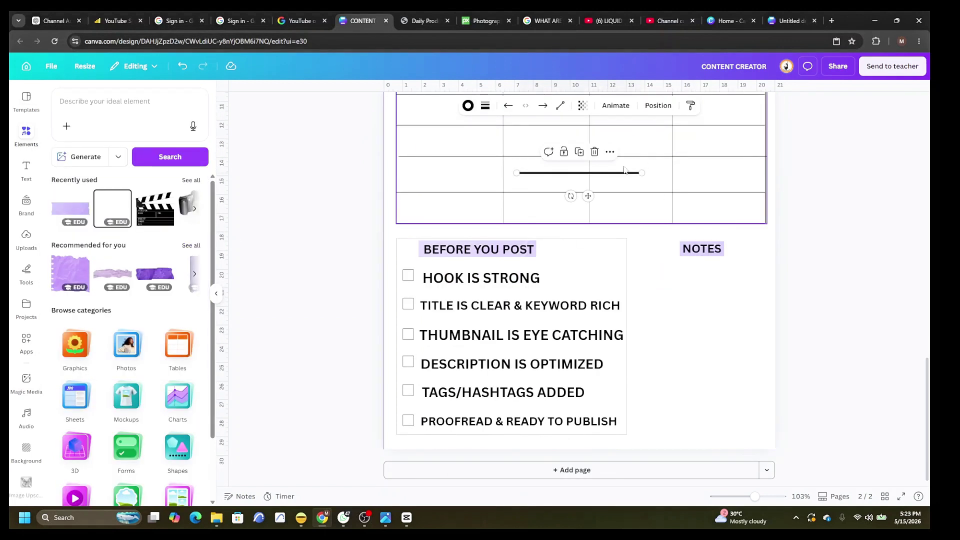
left_click_drag(563, 173, 708, 264)
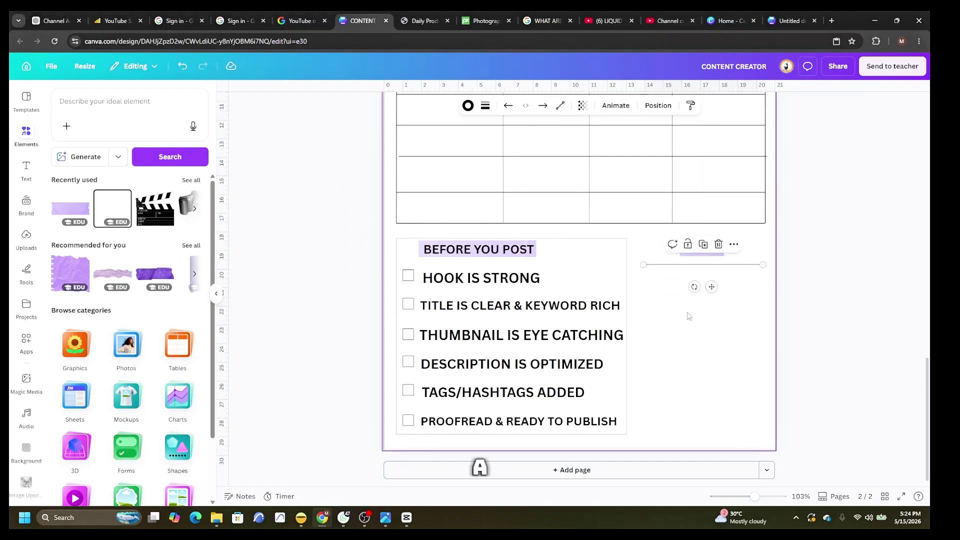
Duplicate the line down the notes area to make seven evenly spaced writing lines, the last level with the proofread item.
right_click(710, 265)
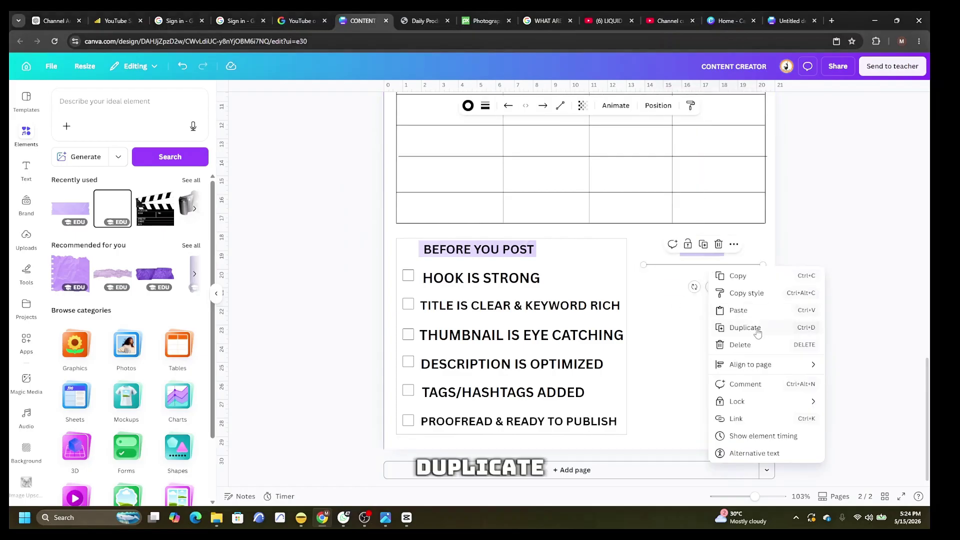
left_click(745, 327)
left_click_drag(705, 273, 693, 291)
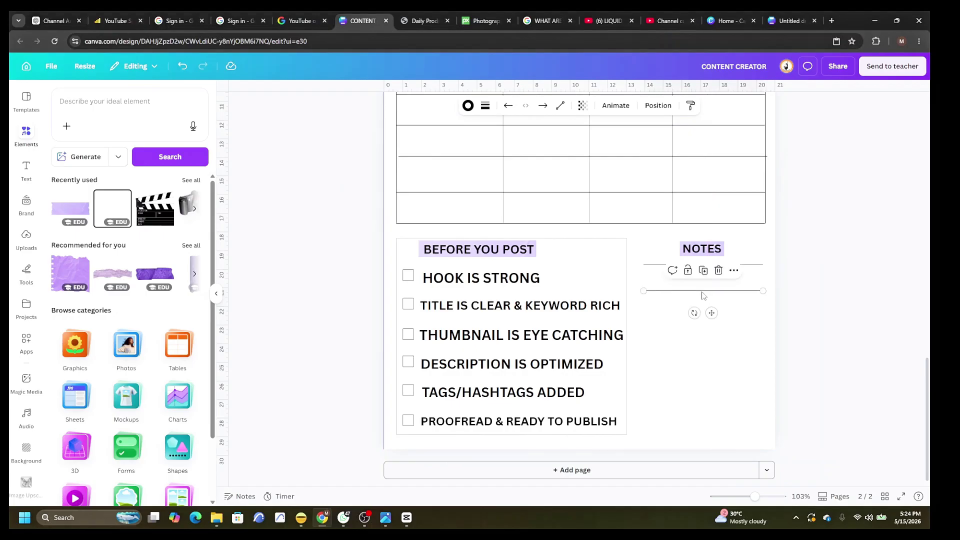
key("ctrl+d")
key("ctrl+d")
key("ctrl+d")
key("ctrl+d")
right_click(710, 395)
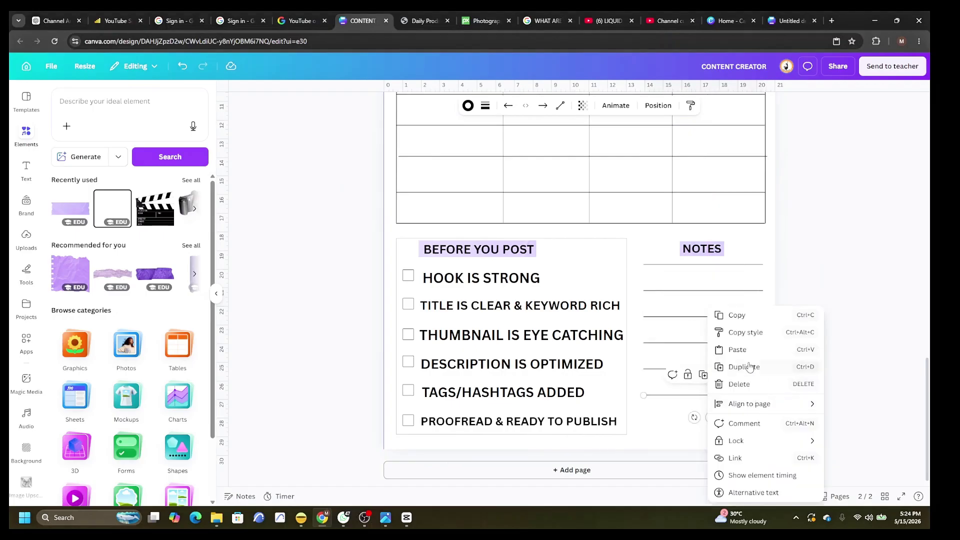
left_click(750, 370)
left_click(841, 403)
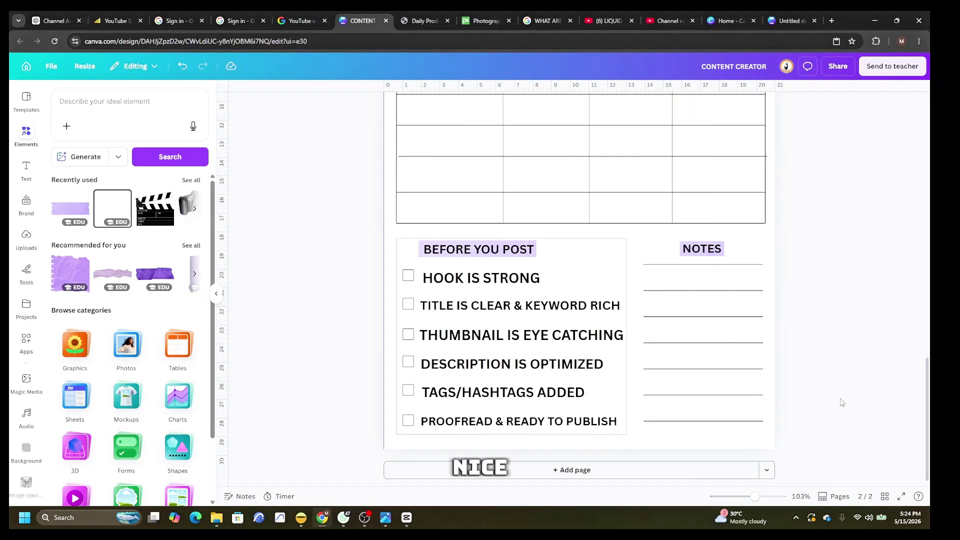
Duplicate a notes line, rotate the copy to vertical and stretch it along the notes' left side to match the checklist box's height.
right_click(698, 395)
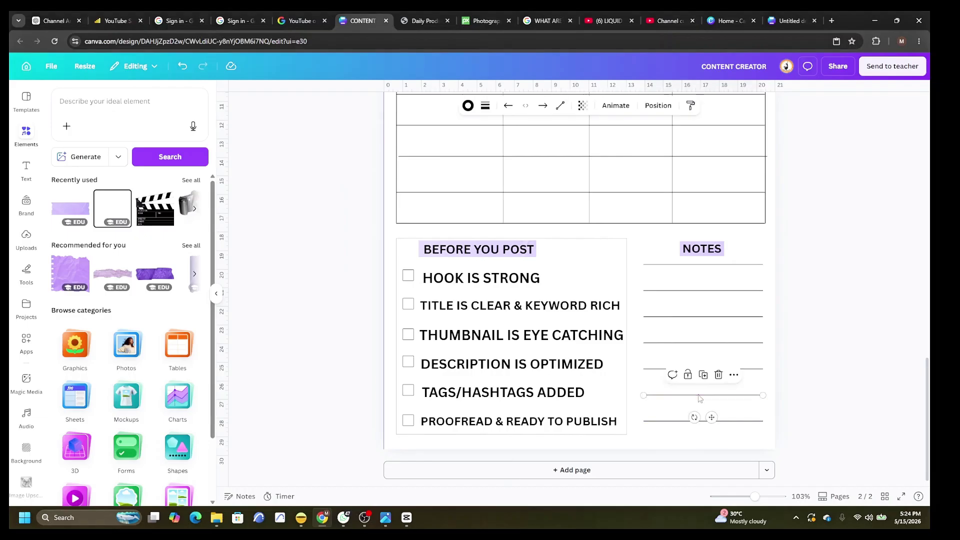
left_click(736, 368)
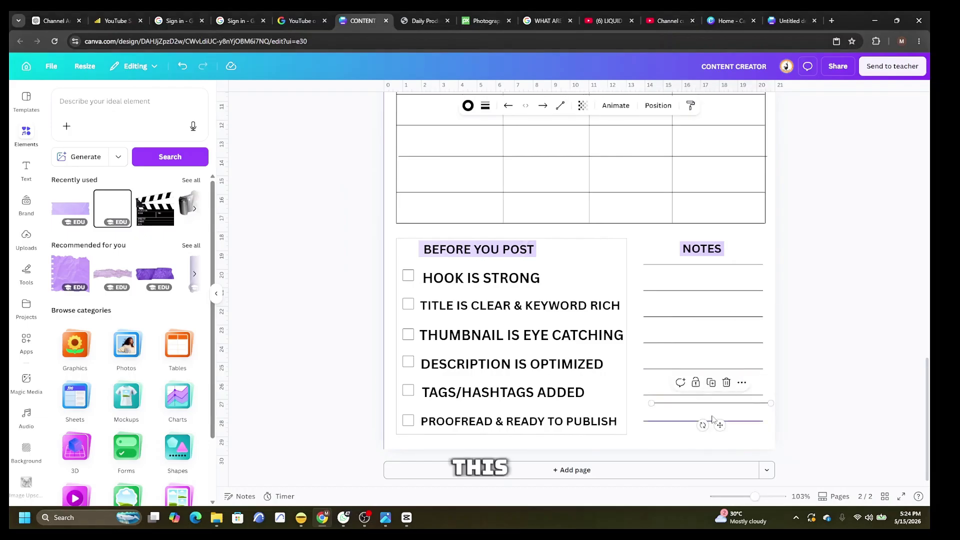
left_click_drag(703, 425, 771, 414)
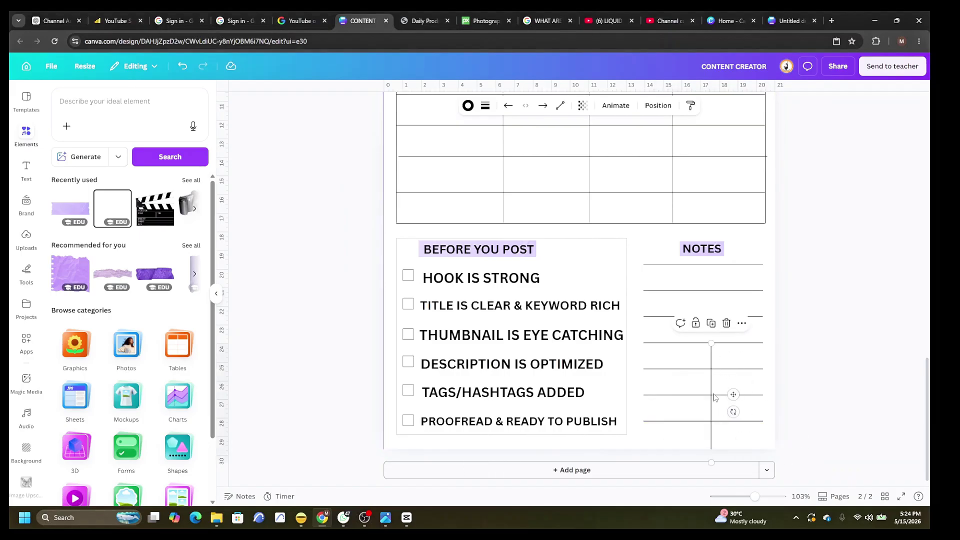
left_click_drag(715, 387, 636, 356)
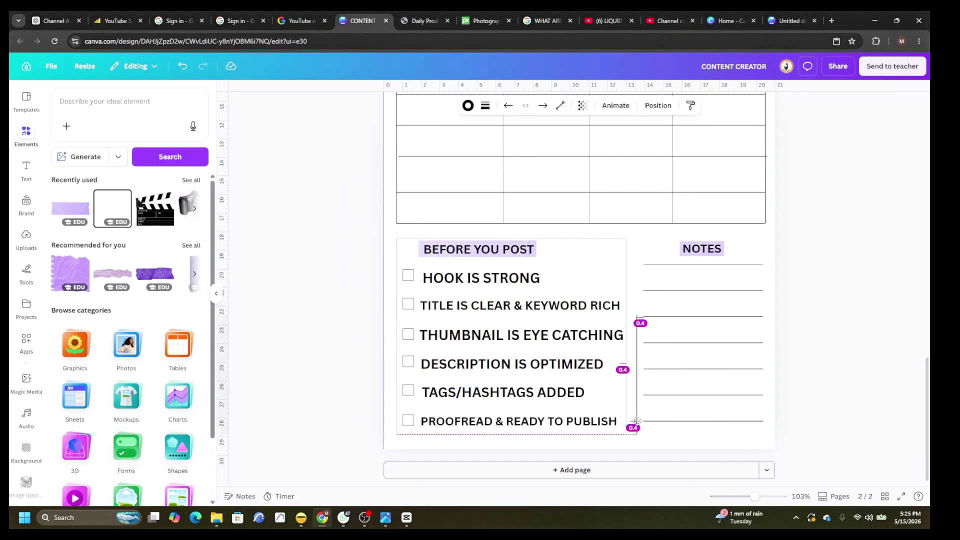
left_click_drag(636, 422, 636, 421)
left_click(841, 407)
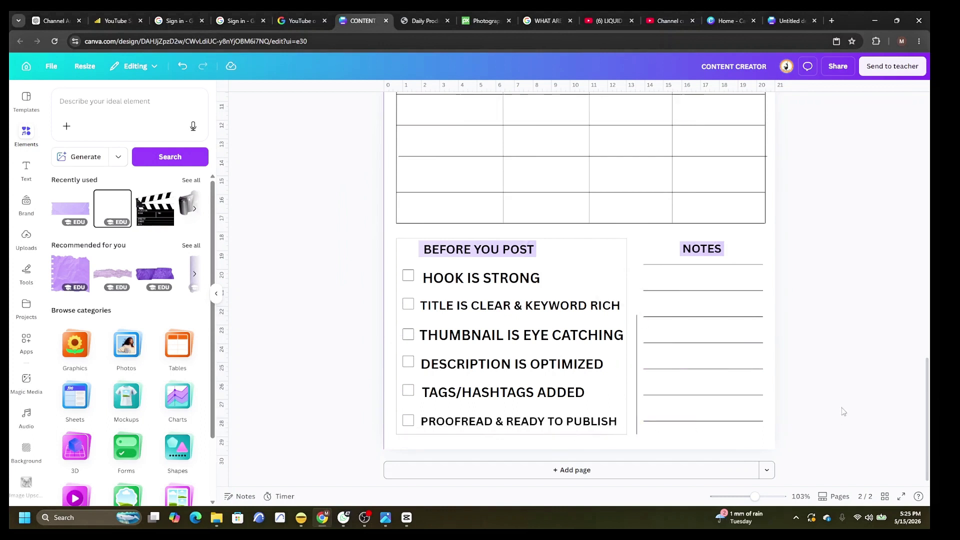
left_click(637, 319)
left_click_drag(637, 317, 631, 239)
Place a copy of the vertical line along the notes' right side and a copy of a horizontal line across the bottom between them.
left_click_drag(667, 337, 767, 273)
right_click(698, 423)
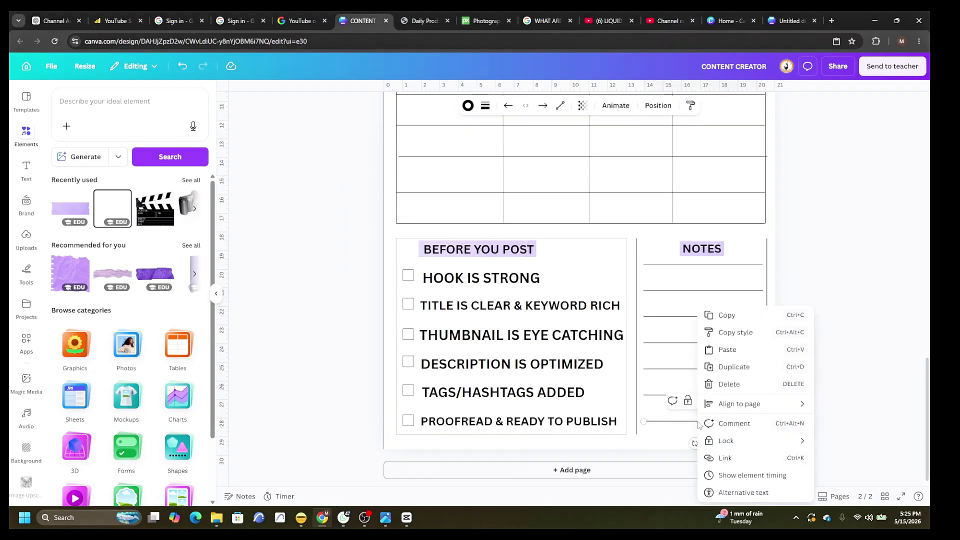
left_click(734, 367)
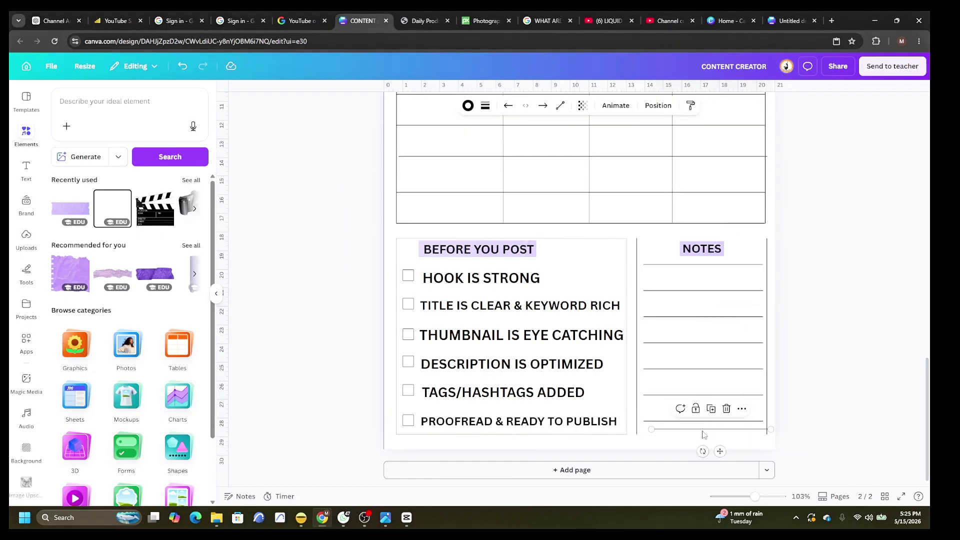
left_click_drag(702, 435, 691, 438)
left_click_drag(755, 496, 756, 497)
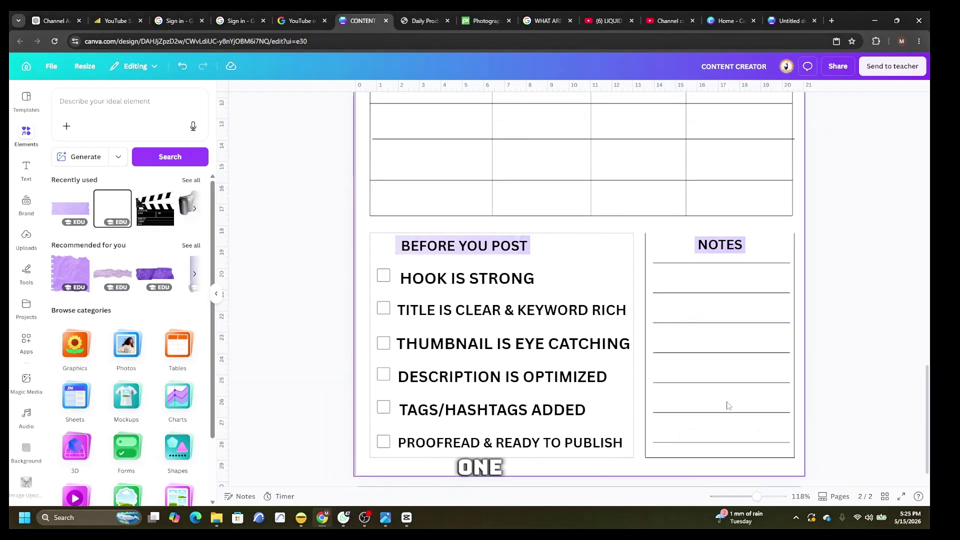
Duplicate the notes box's bottom line and place the copy above "NOTES" to close the box.
right_click(714, 459)
left_click(730, 437)
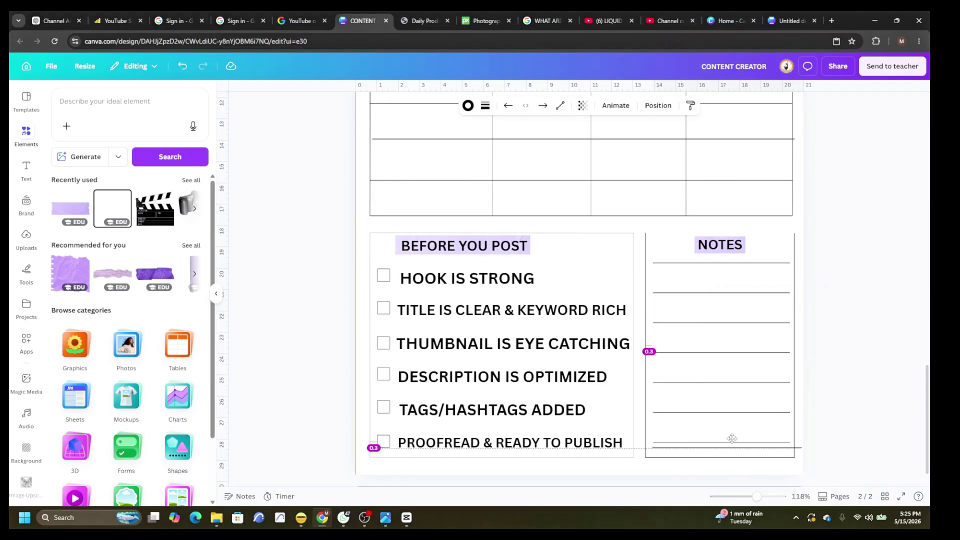
left_click_drag(731, 437, 724, 228)
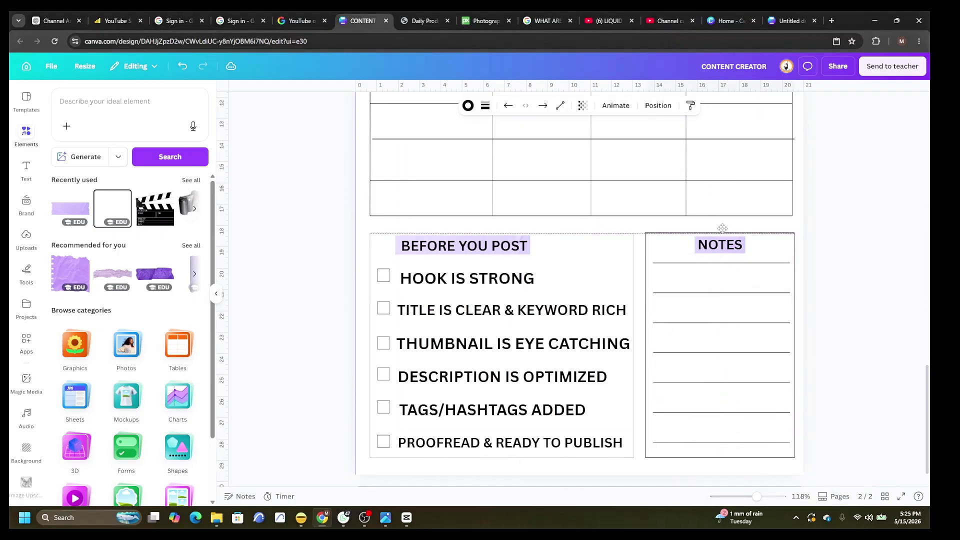
Set the transparency of the notes box's top border line to 24 and lighten its left and right border lines as well.
left_click(582, 106)
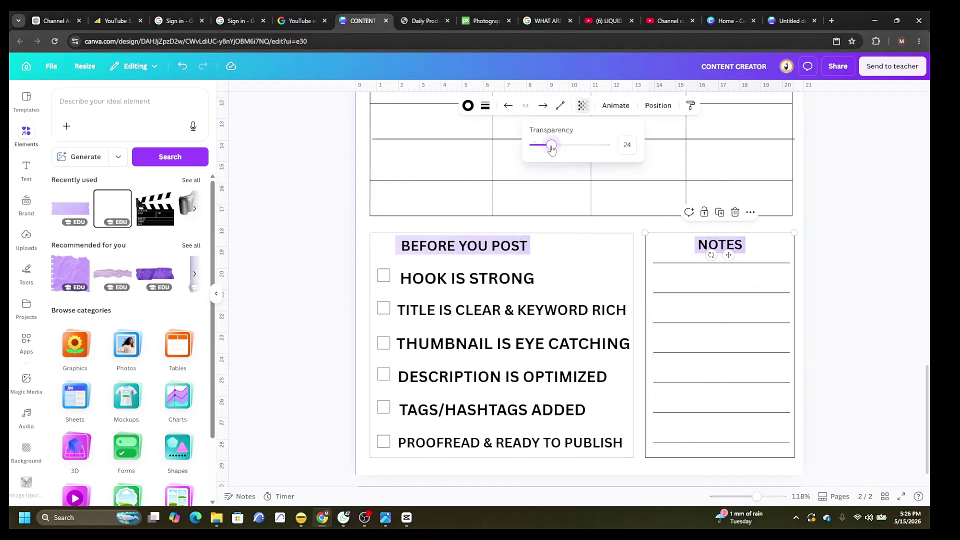
left_click(646, 274)
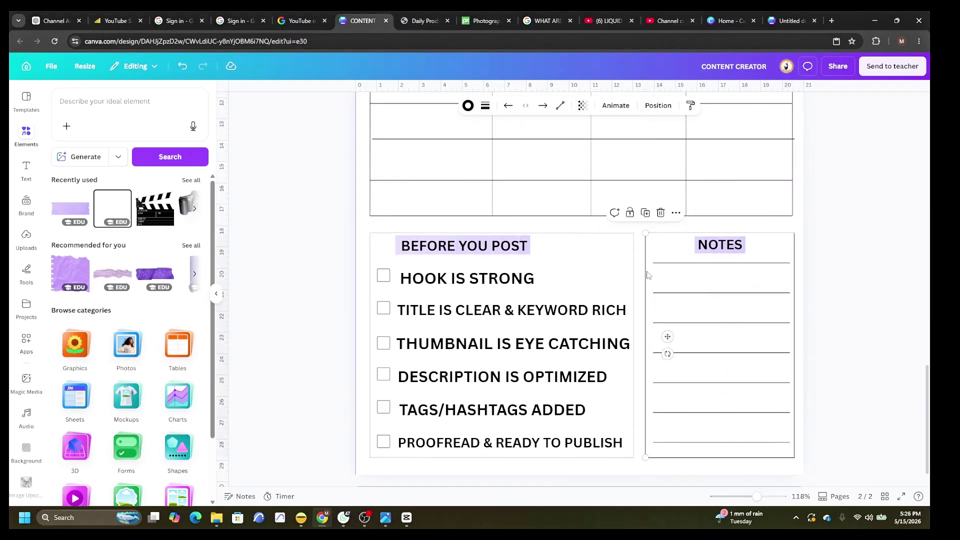
left_click(583, 106)
left_click_drag(584, 150, 553, 154)
left_click(795, 290)
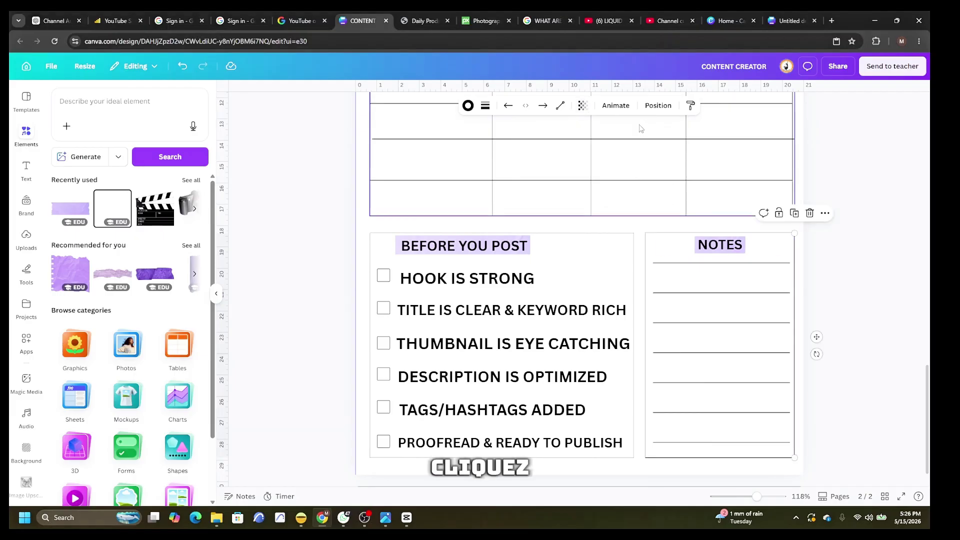
left_click(583, 105)
left_click_drag(605, 145, 547, 154)
left_click_drag(757, 496, 746, 496)
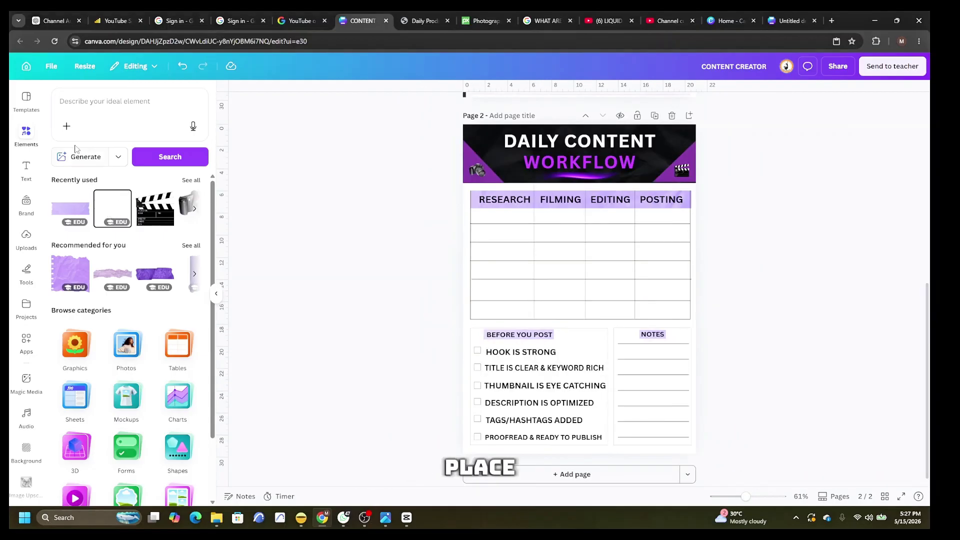
Add the black washi tape graphic from the recently used elements to page 2 and rotate it to vertical.
left_click(191, 180)
scroll(155, 257, "down", 1)
scroll(155, 257, "down", 2)
scroll(76, 296, "up", 2)
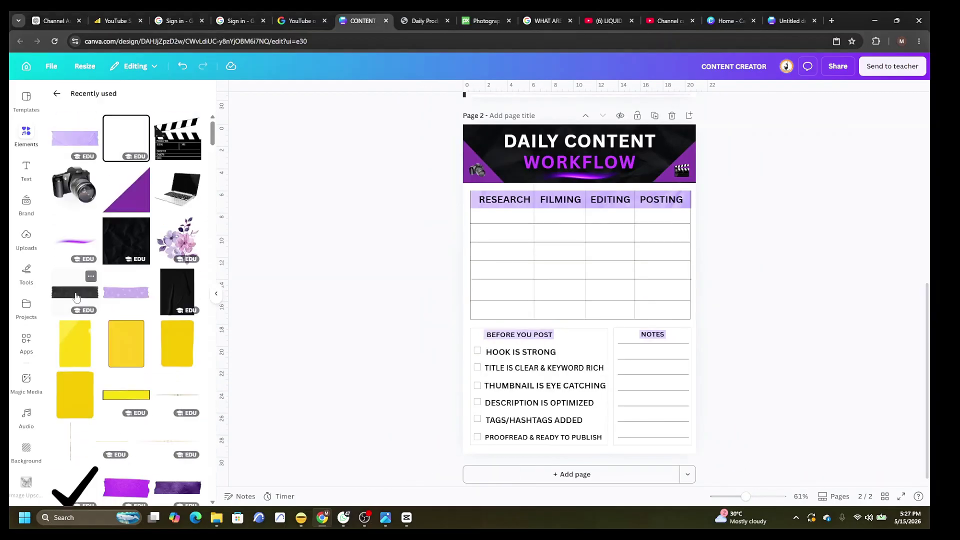
left_click(76, 297)
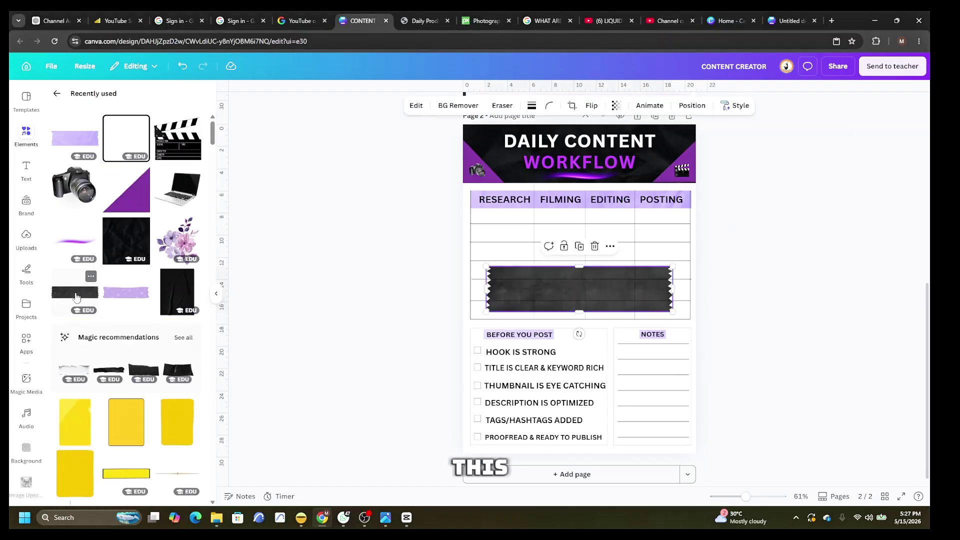
left_click_drag(579, 334, 645, 283)
Stretch the black tape over the full page height and place it along the page's left edge as a thin border strip.
left_click_drag(556, 290, 600, 456)
left_click_drag(599, 197, 596, 124)
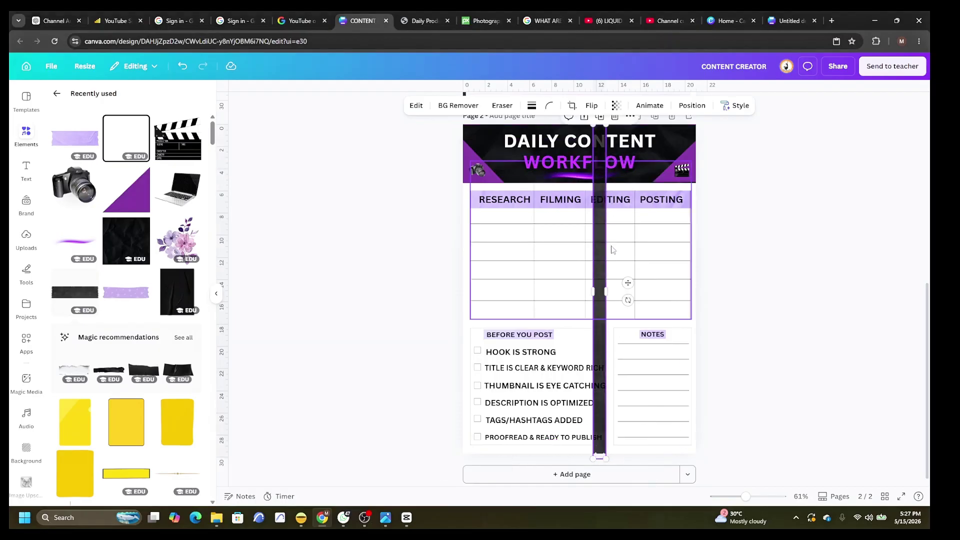
left_click_drag(606, 289, 486, 296)
left_click(374, 270)
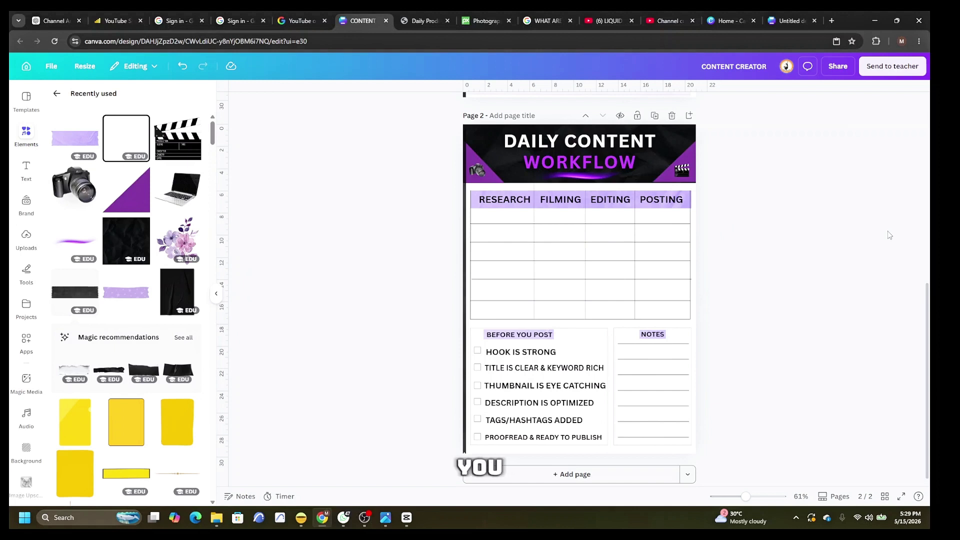
Open the design's download options and review the available file types, including PDF Print, without downloading.
left_click(838, 67)
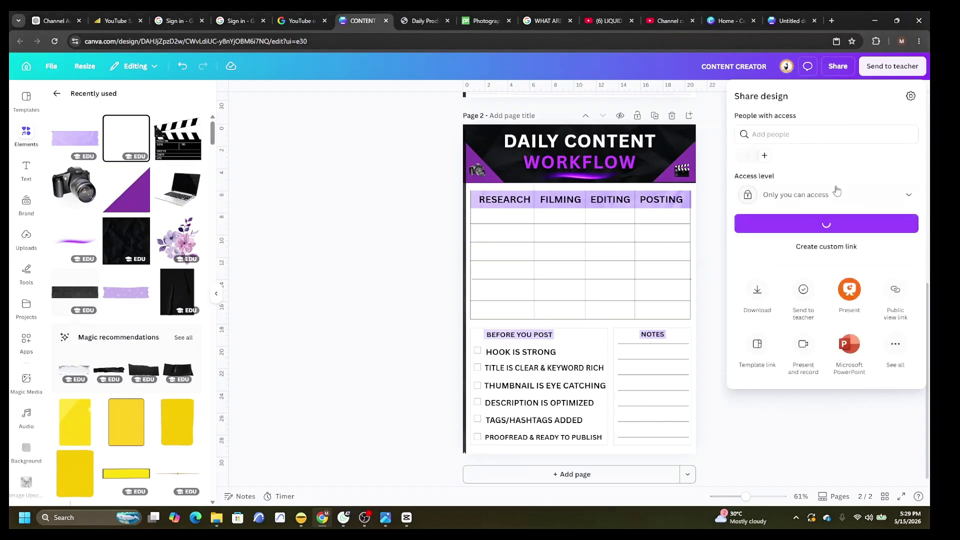
left_click(758, 293)
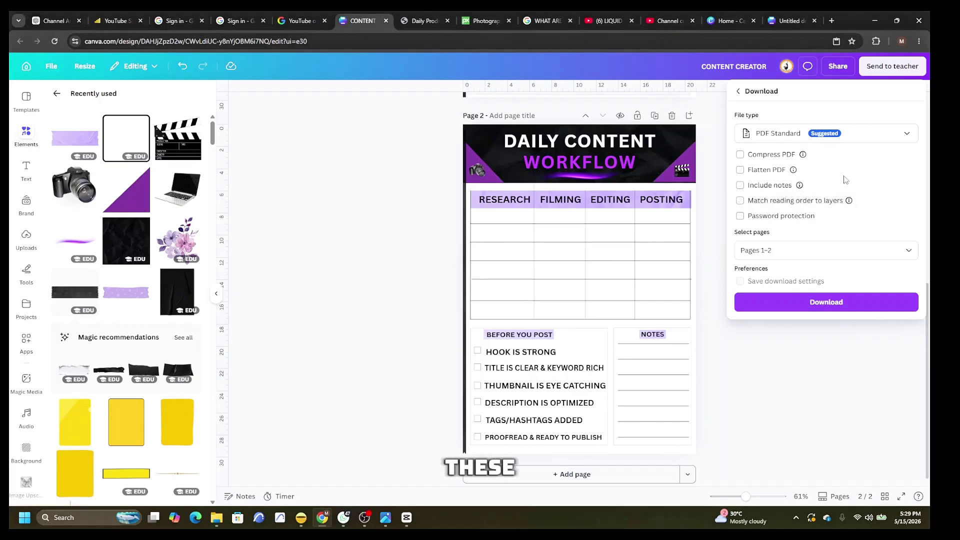
left_click(906, 137)
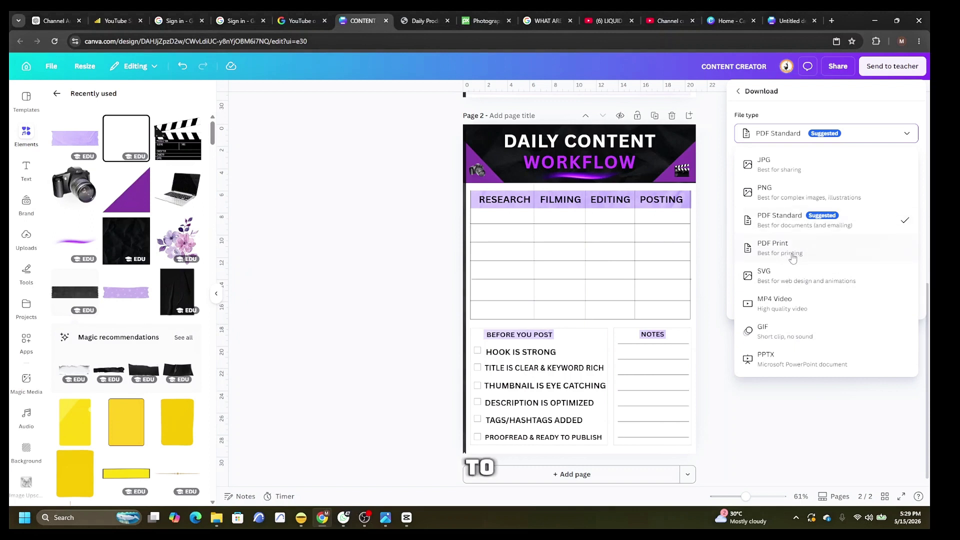
left_click(385, 215)
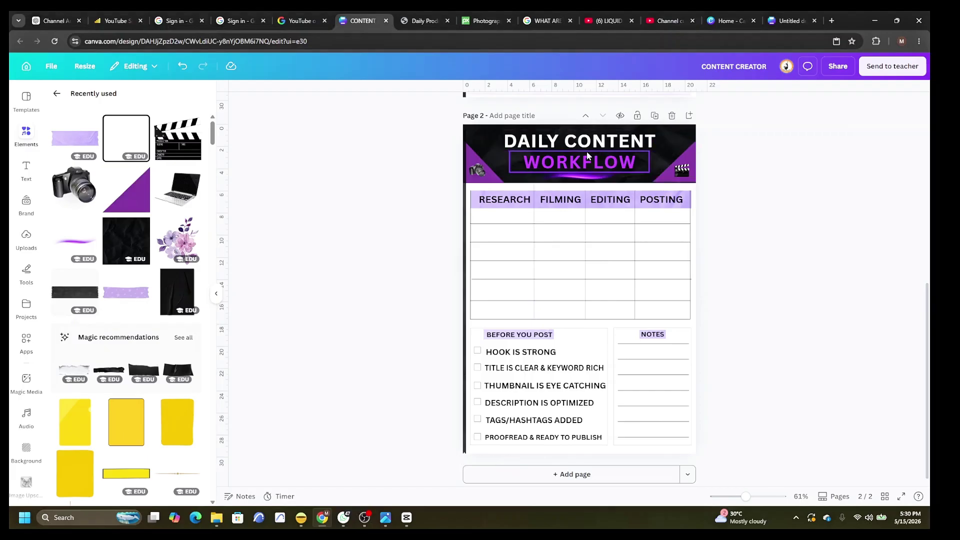
Search Google for "gumroad login" in a new browser tab and open Gumroad's Log In result.
key("ctrl+t")
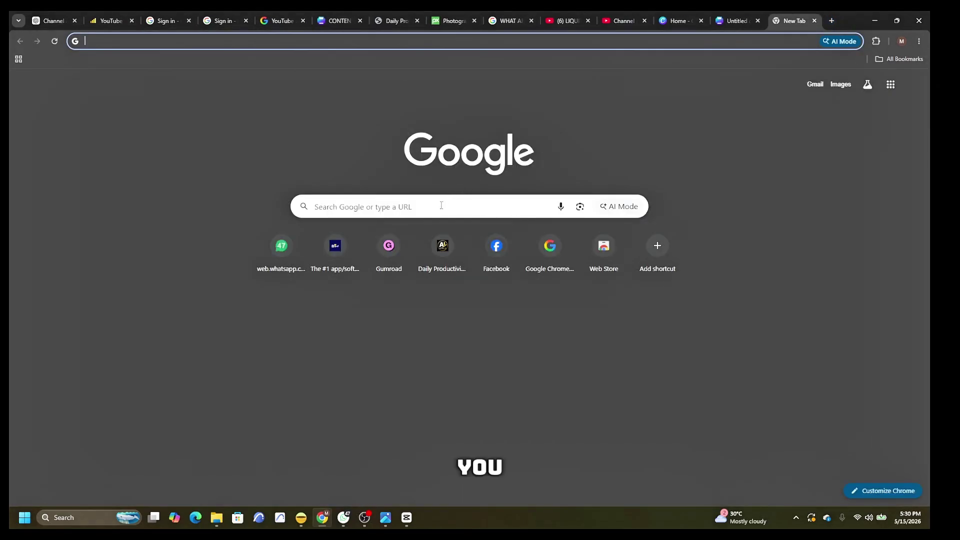
left_click(442, 205)
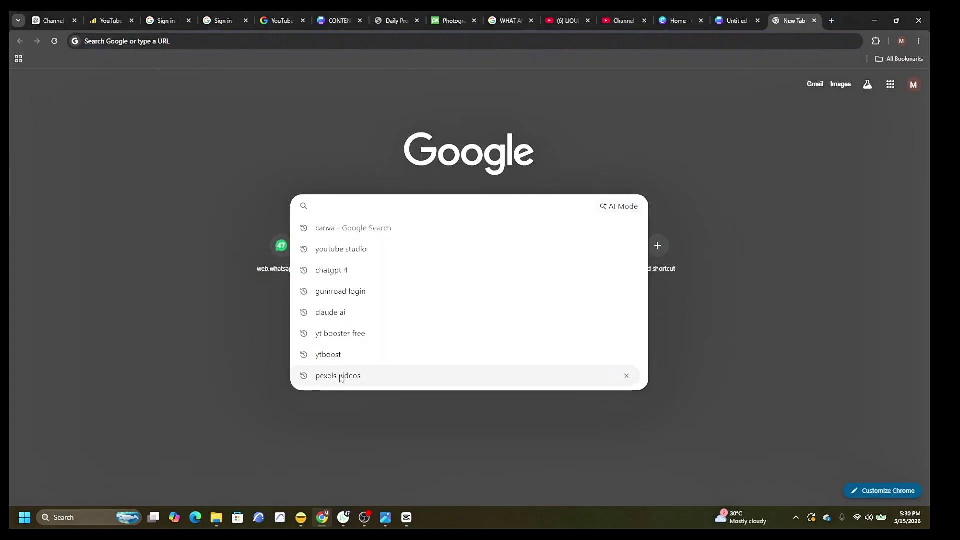
left_click(331, 295)
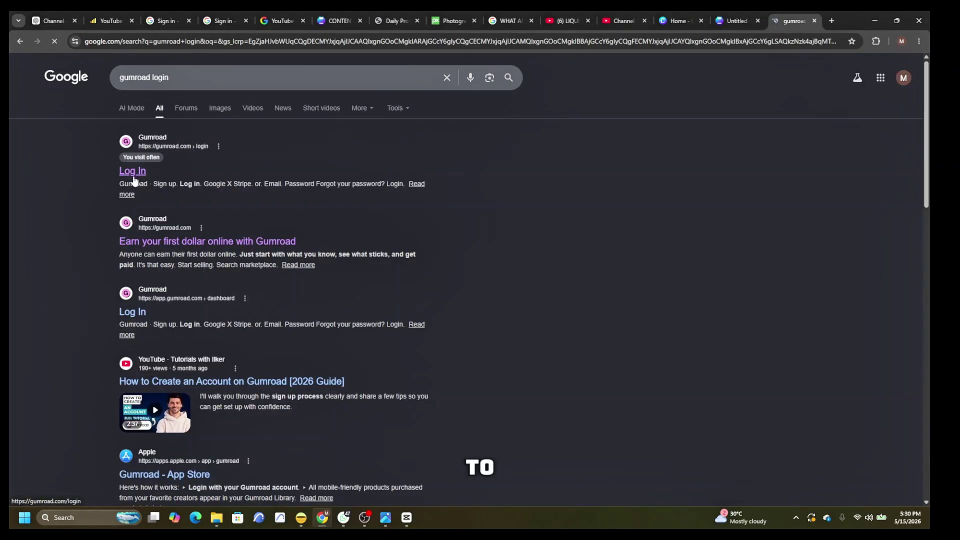
left_click(136, 173)
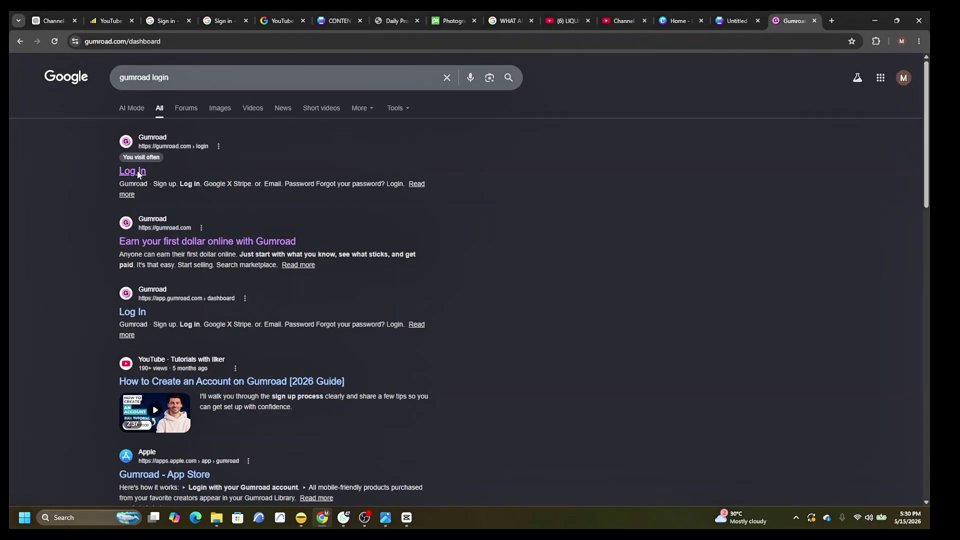